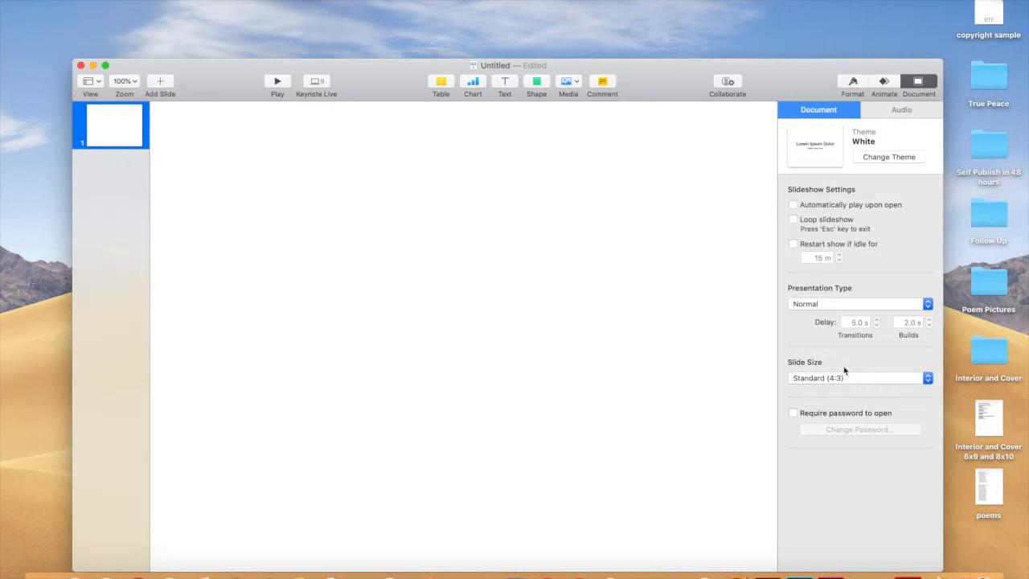
Expand the Slide Size choices in the new White-theme presentation's Document inspector.
click(928, 378)
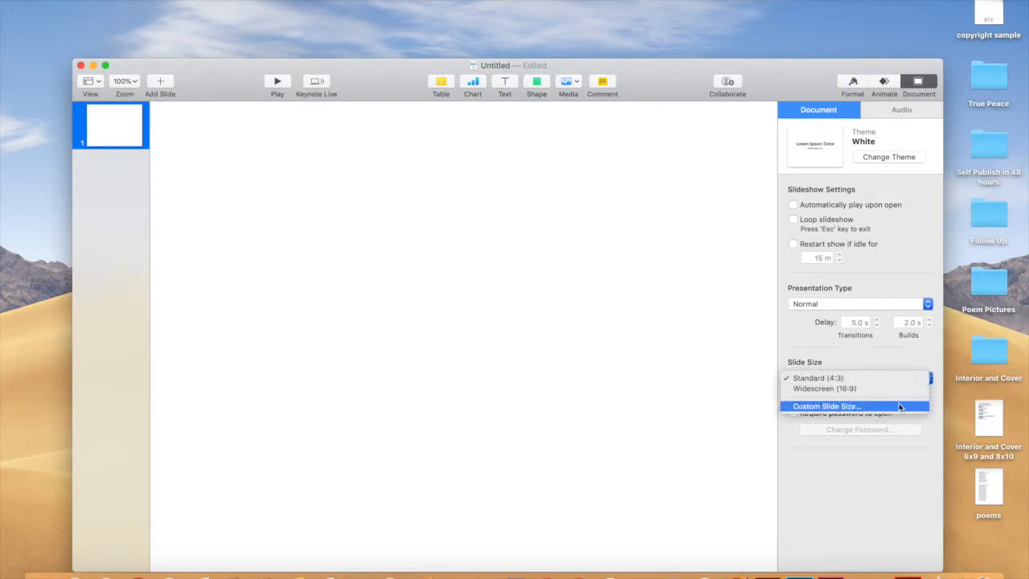
Set a custom slide size of 441 by 666 points.
click(899, 407)
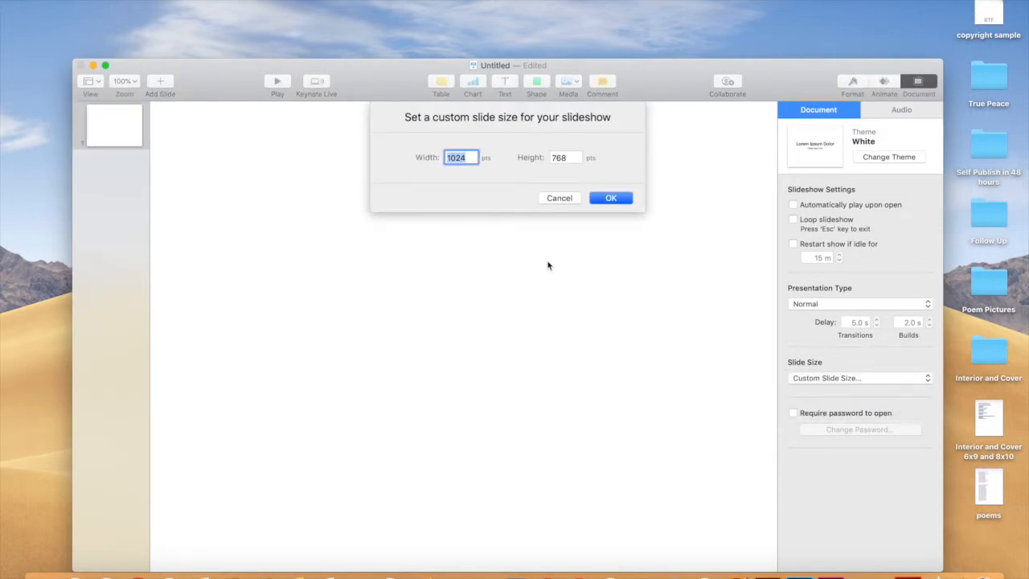
text(441)
double_click(565, 158)
text(666)
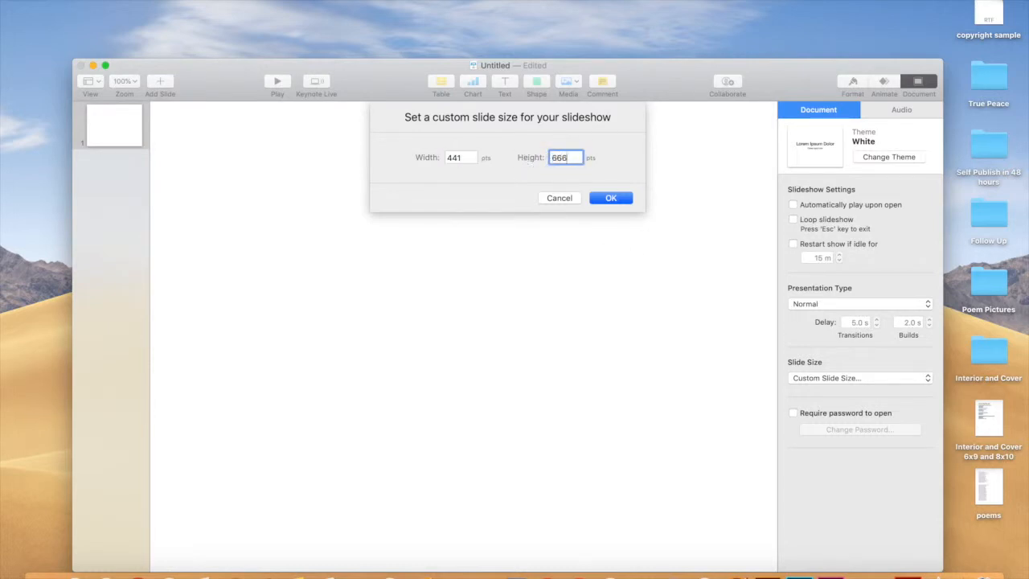
click(595, 194)
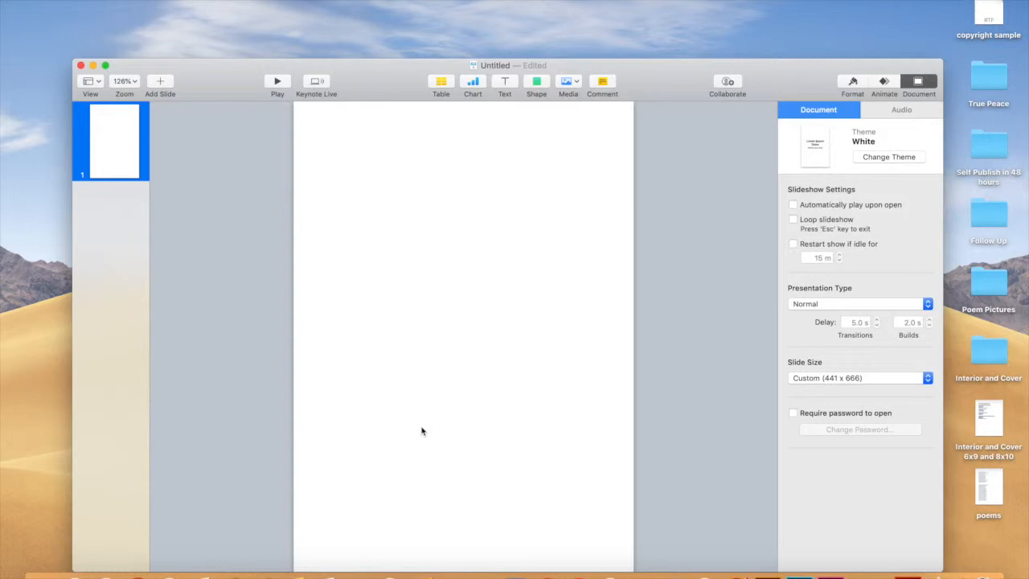
Zoom the canvas to 75% so the whole portrait slide is visible.
click(135, 82)
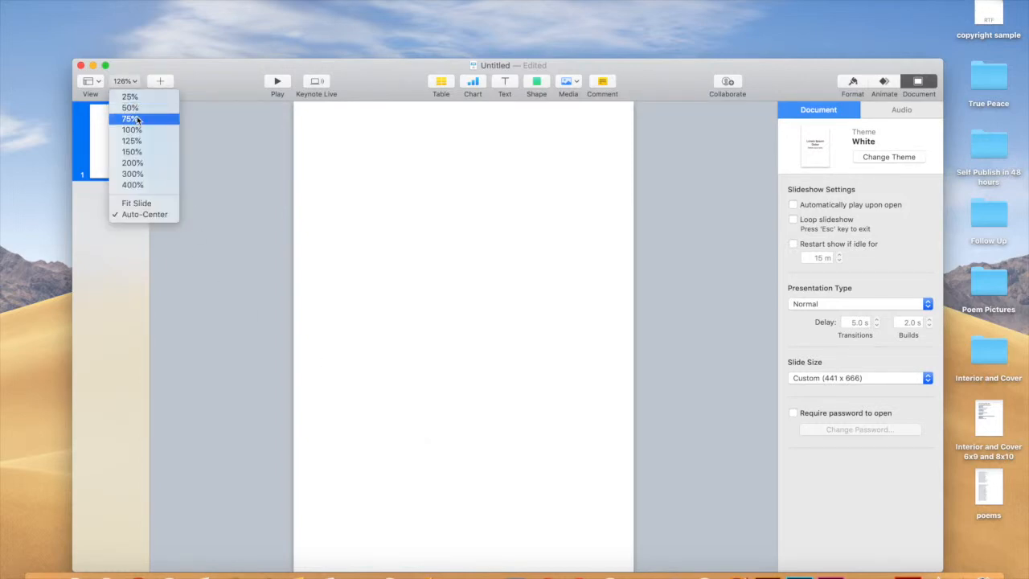
click(137, 119)
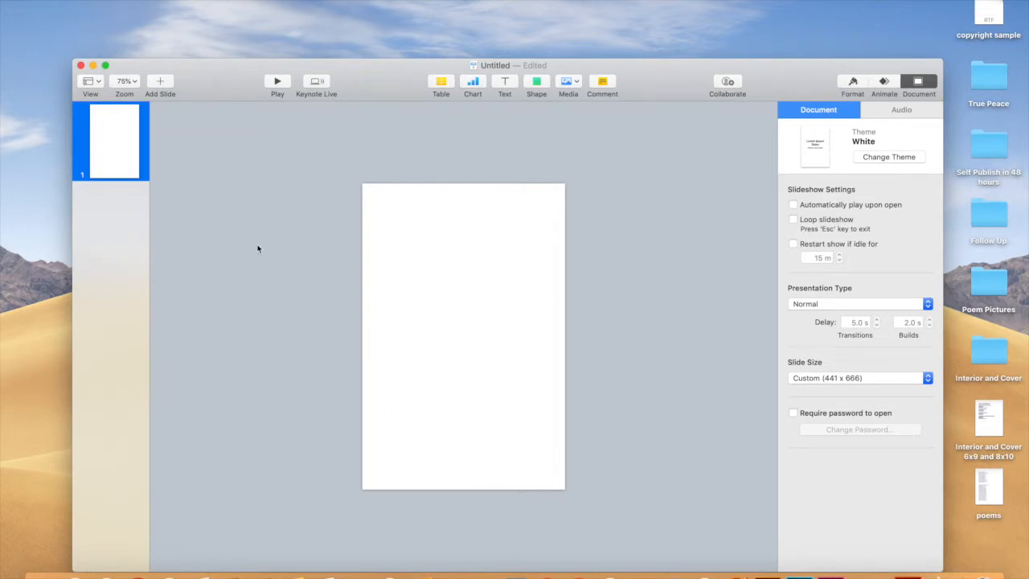
drag(227, 92, 227, 43)
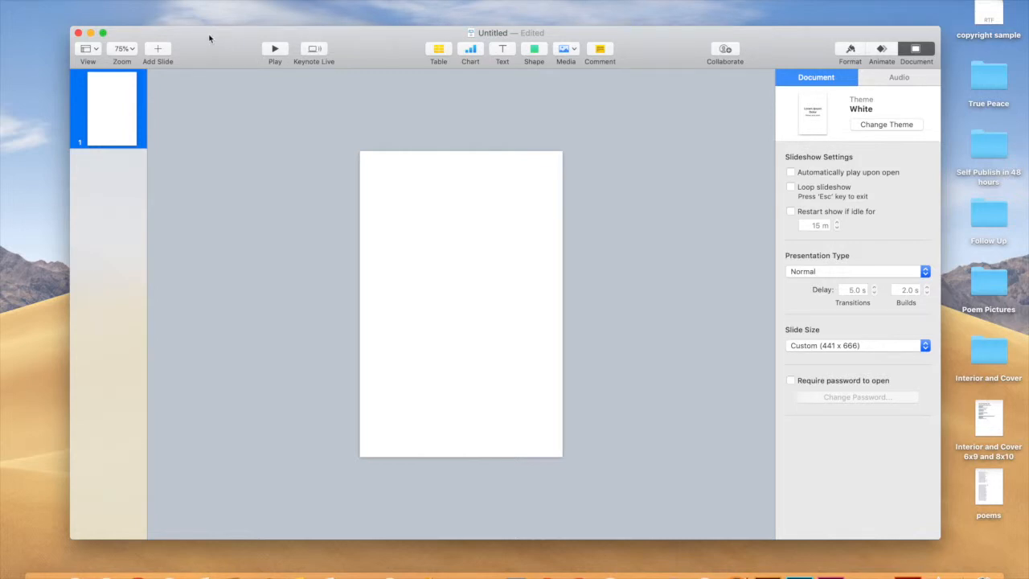
click(159, 51)
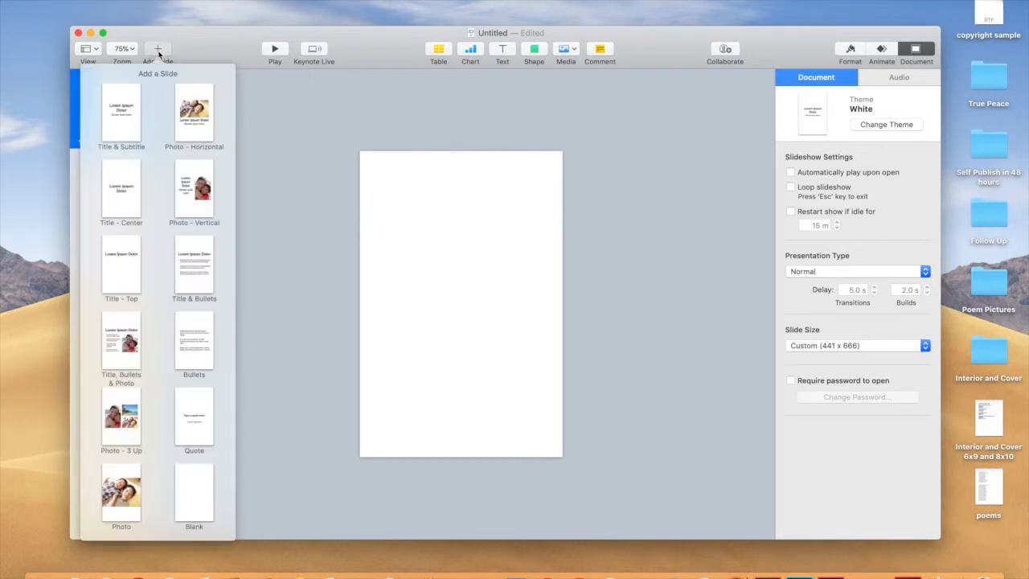
Add two Blank slides, then duplicate slides 1–3 as slides 4–6.
click(194, 498)
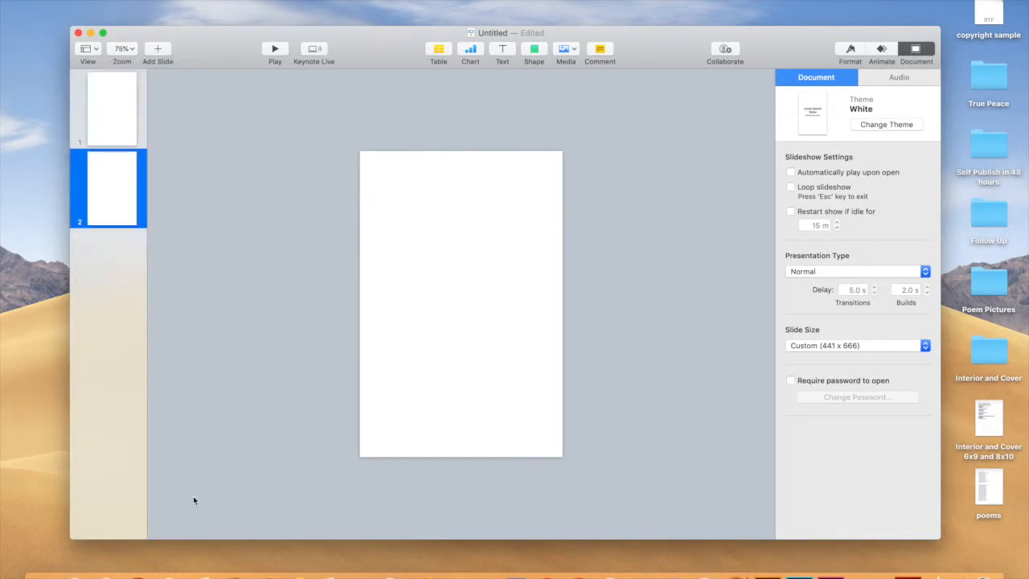
click(158, 51)
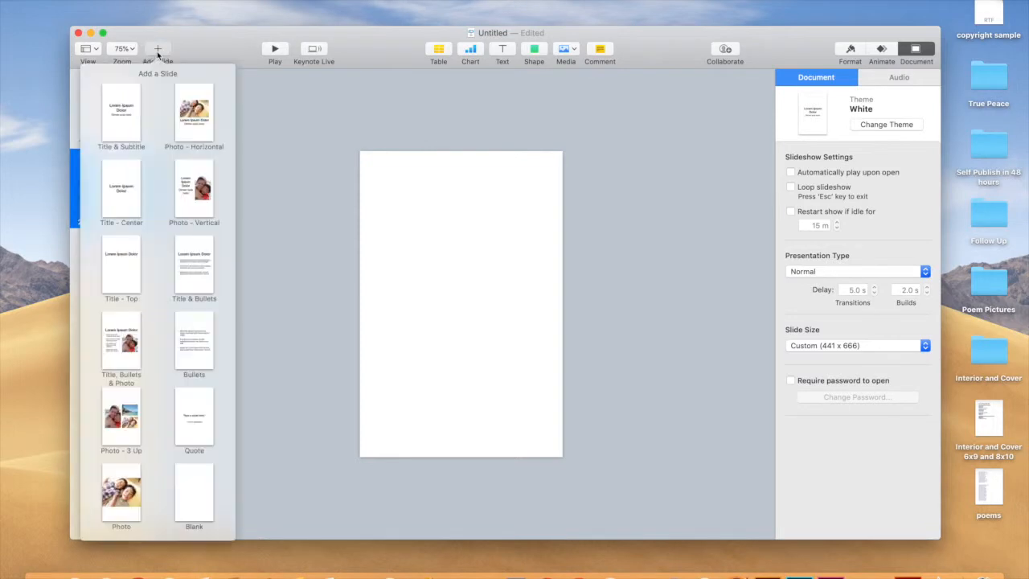
click(194, 500)
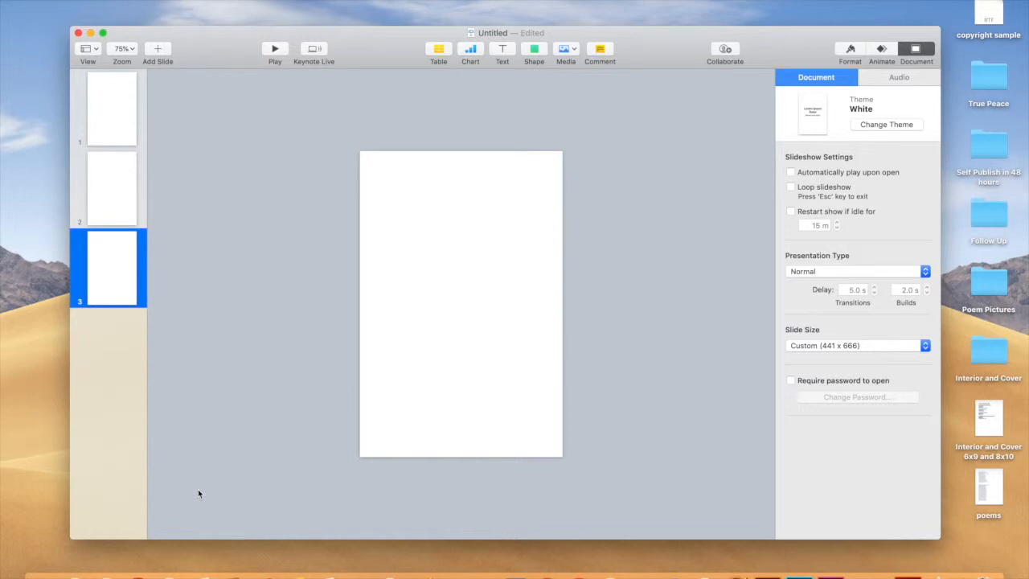
click(119, 107)
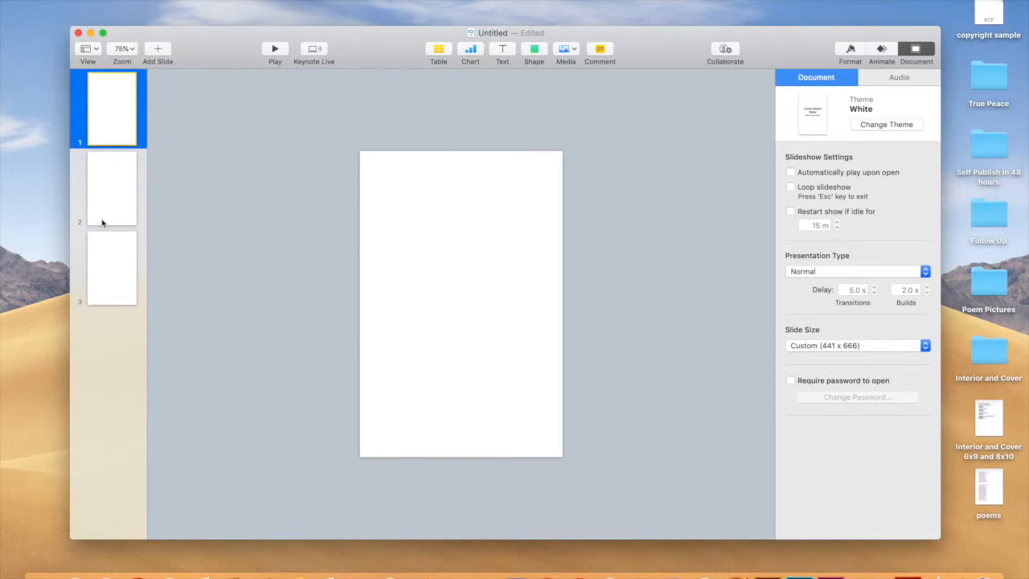
shift+click(114, 263)
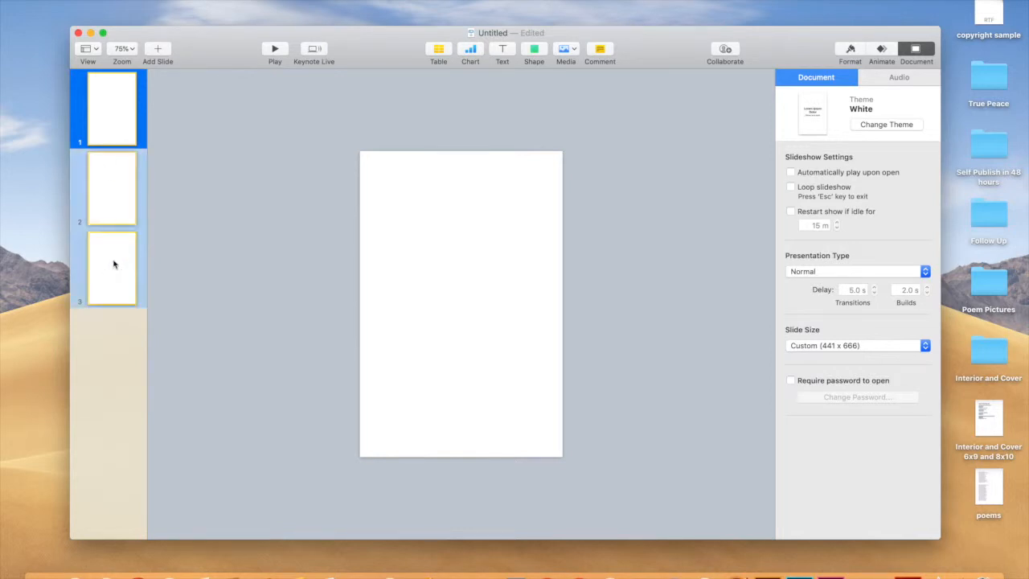
right_click(113, 264)
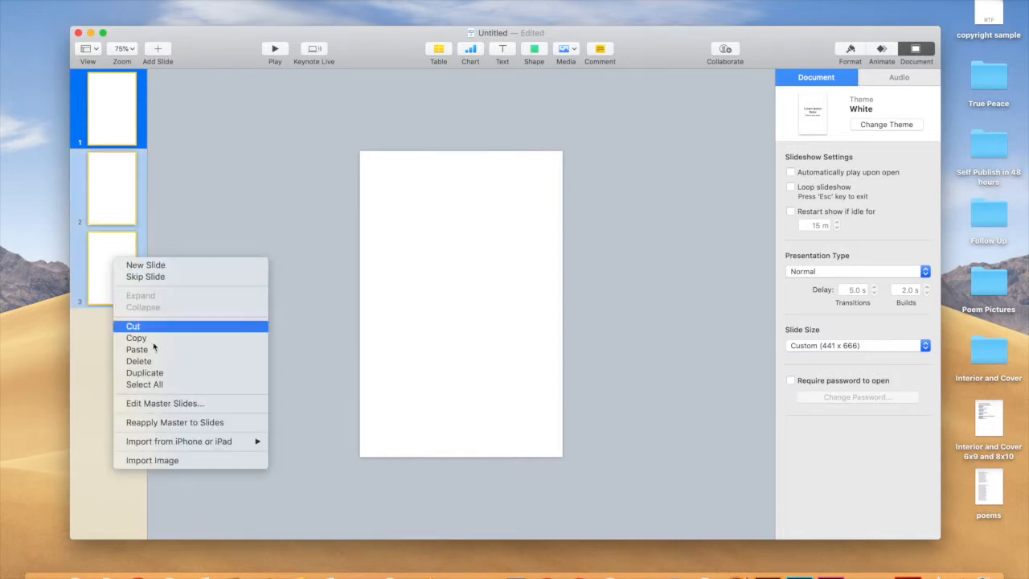
click(179, 373)
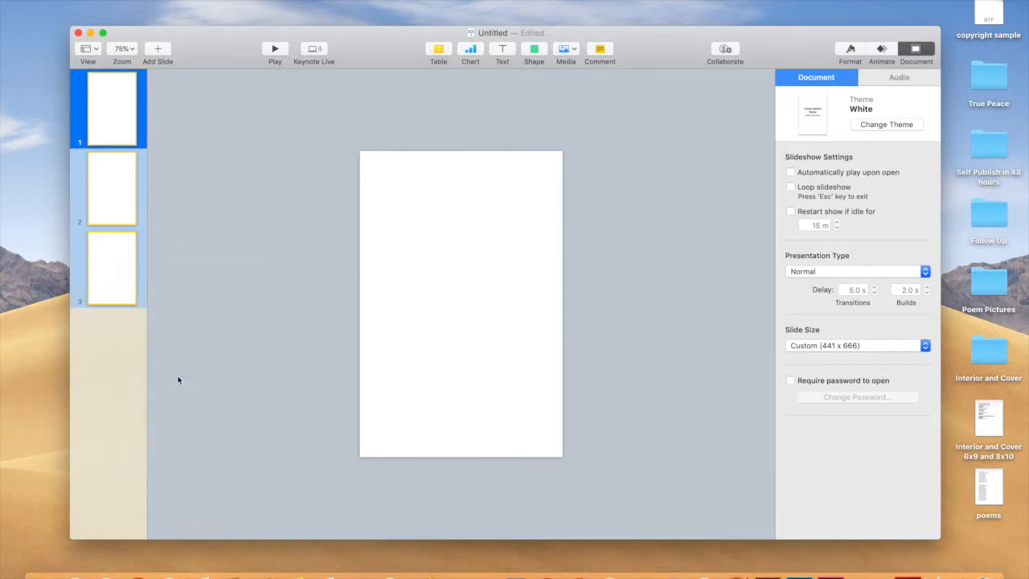
Duplicate all six slides to double the deck, then return to slide 1.
click(113, 114)
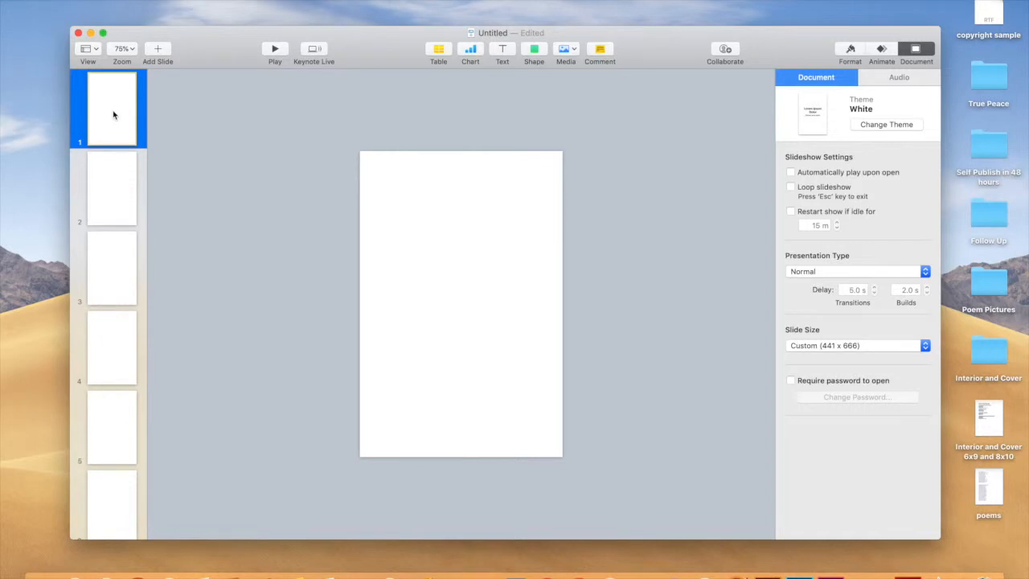
scroll(113, 114, down, 2)
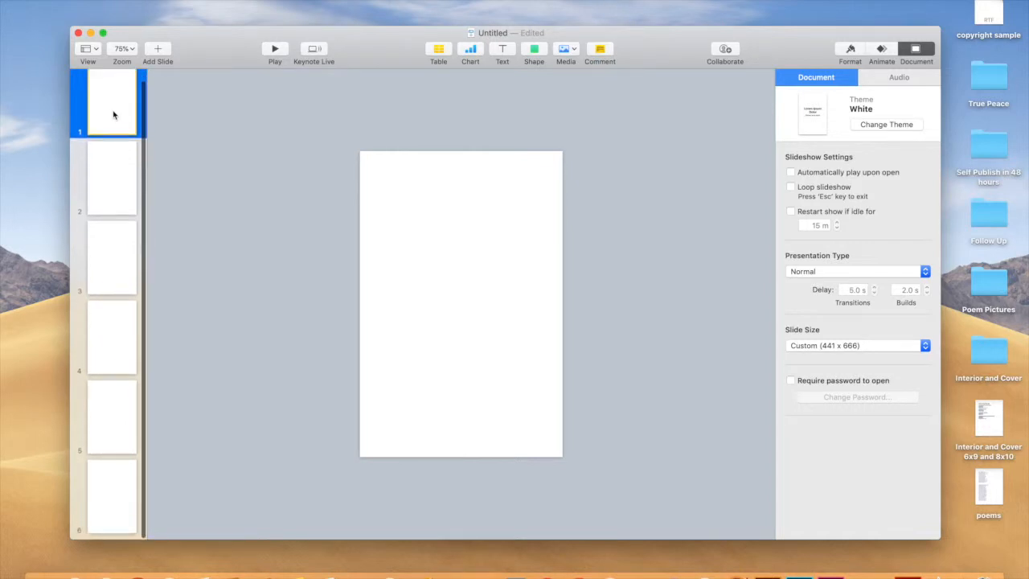
shift+click(113, 490)
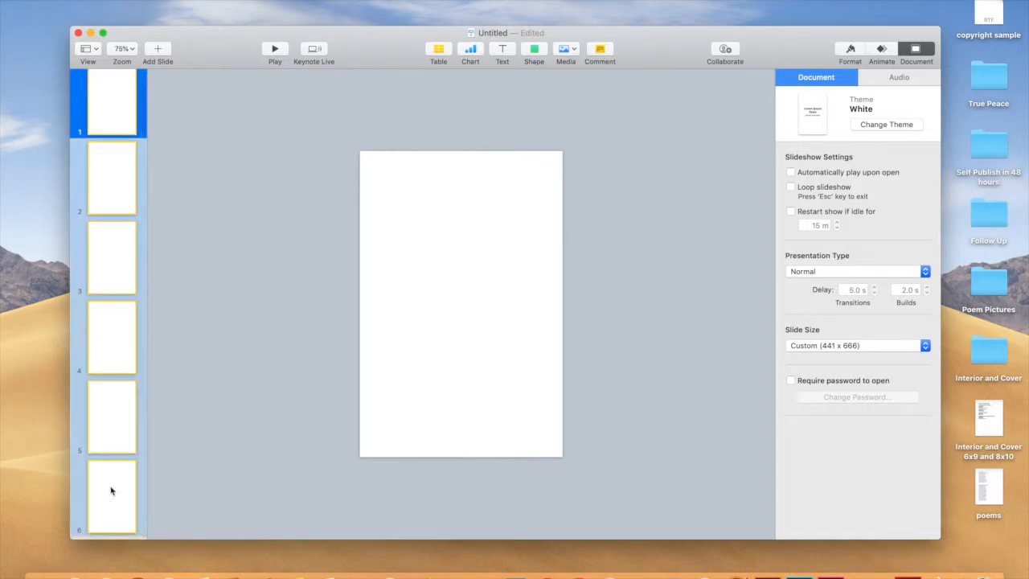
right_click(111, 490)
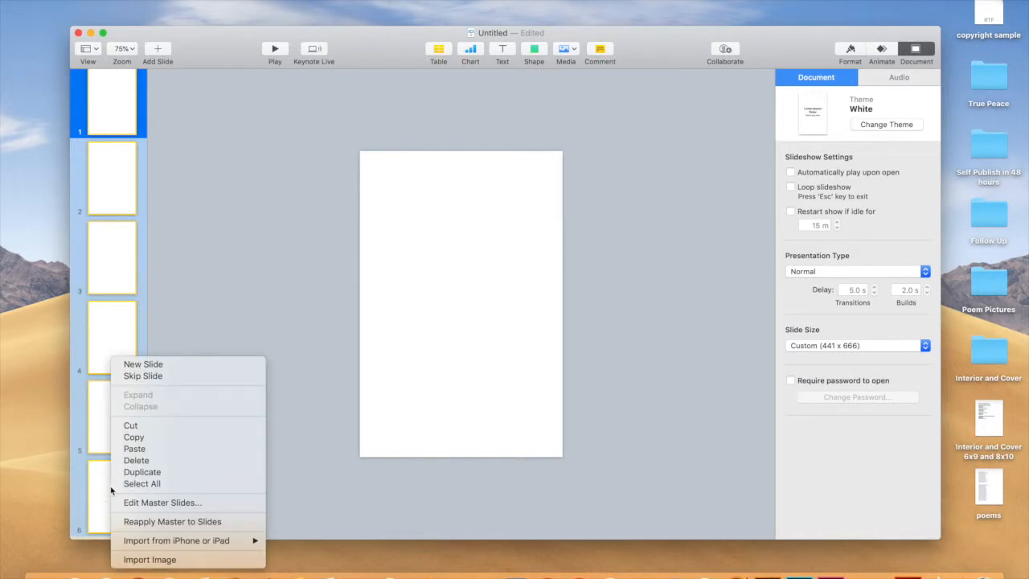
click(143, 473)
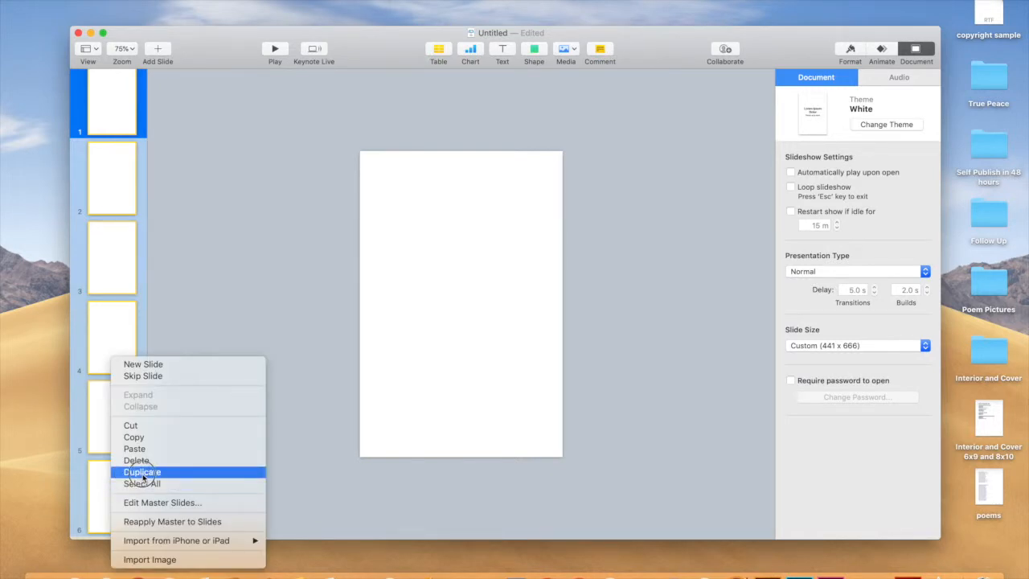
scroll(119, 278, down, 5)
scroll(119, 278, up, 10)
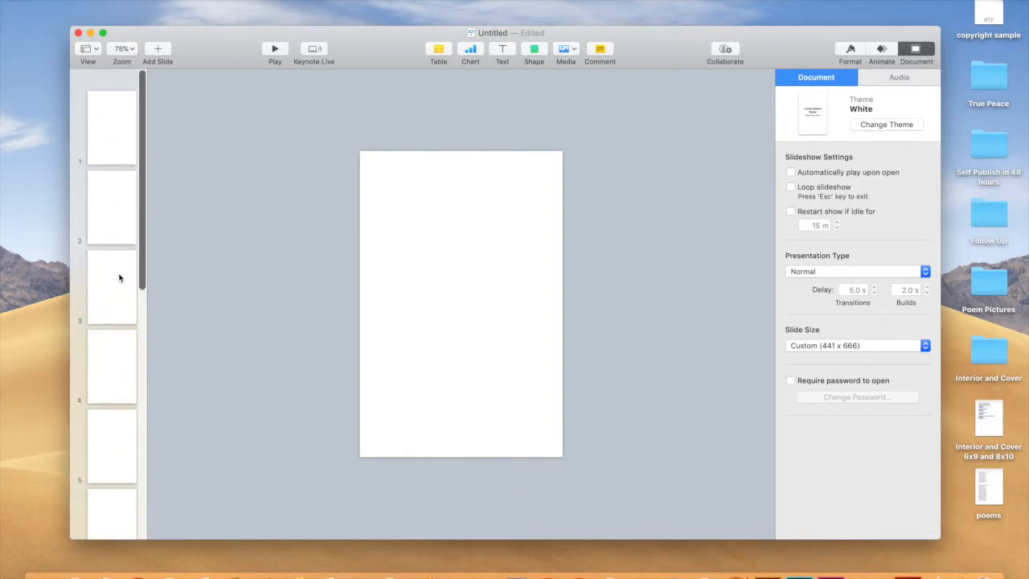
click(97, 126)
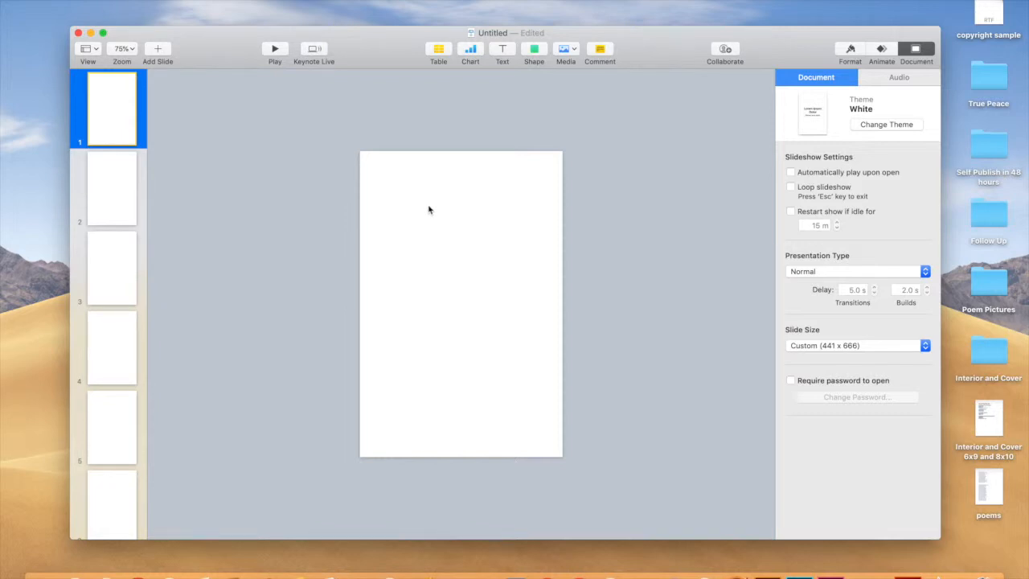
Add a text box near the top of slide 1 reading 'True Peace'.
click(502, 51)
drag(466, 304, 462, 230)
double_click(461, 232)
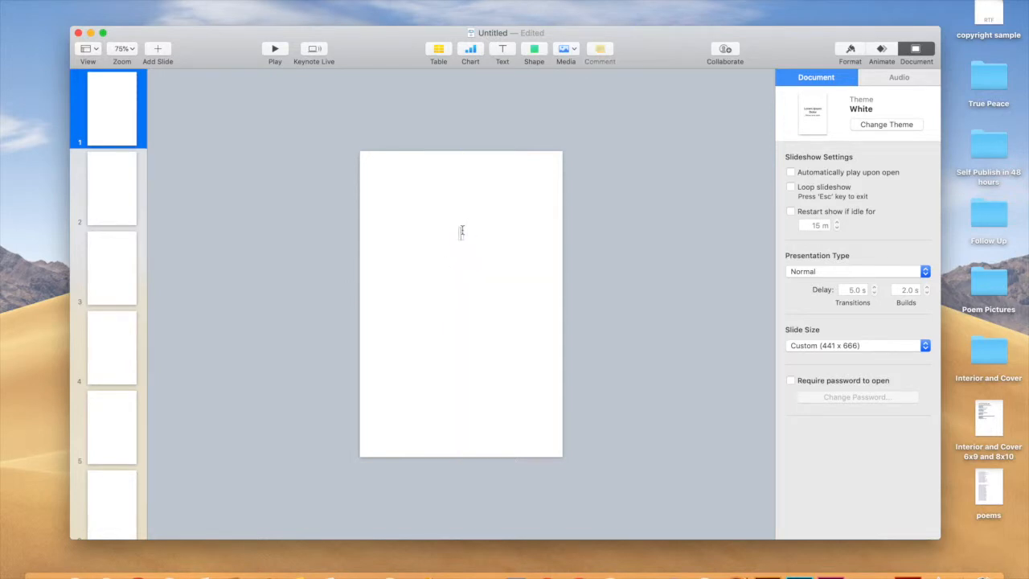
text(True Peace)
click(495, 295)
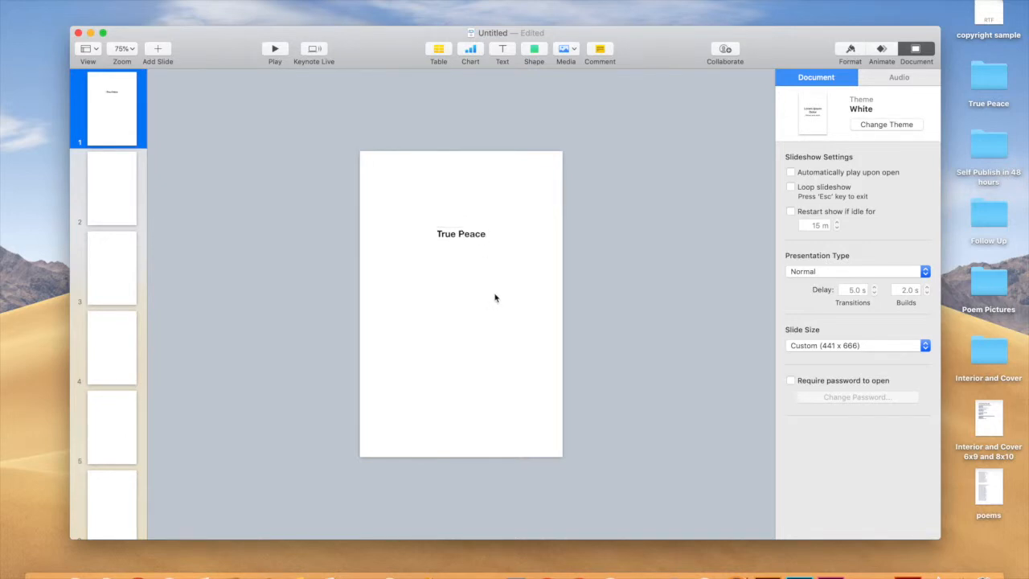
Add the author's name in a second text box lower on the slide.
click(502, 50)
drag(461, 309, 460, 360)
double_click(460, 357)
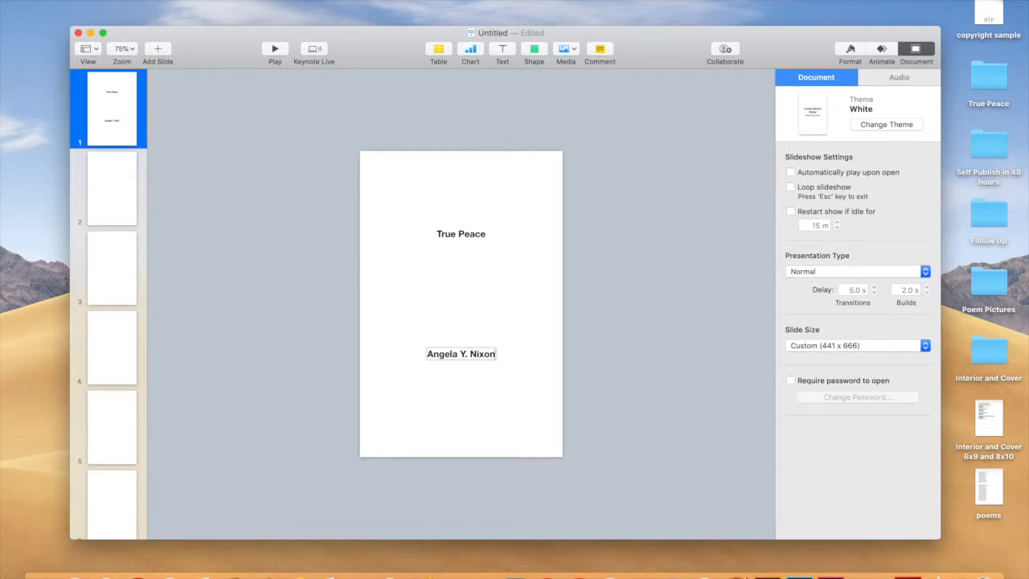
click(486, 416)
drag(475, 354, 474, 362)
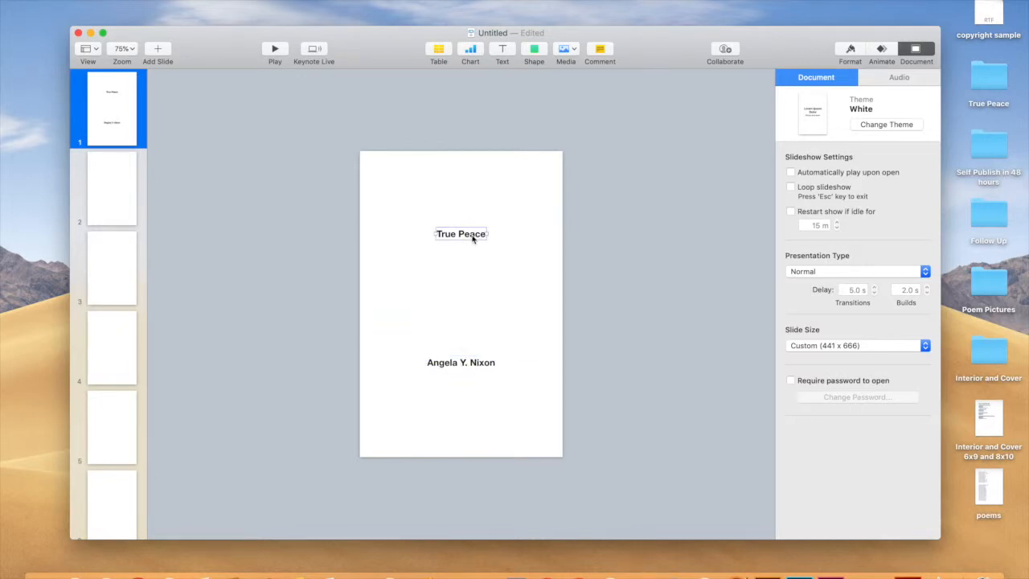
Enlarge the True Peace title font to 43 pt.
click(851, 51)
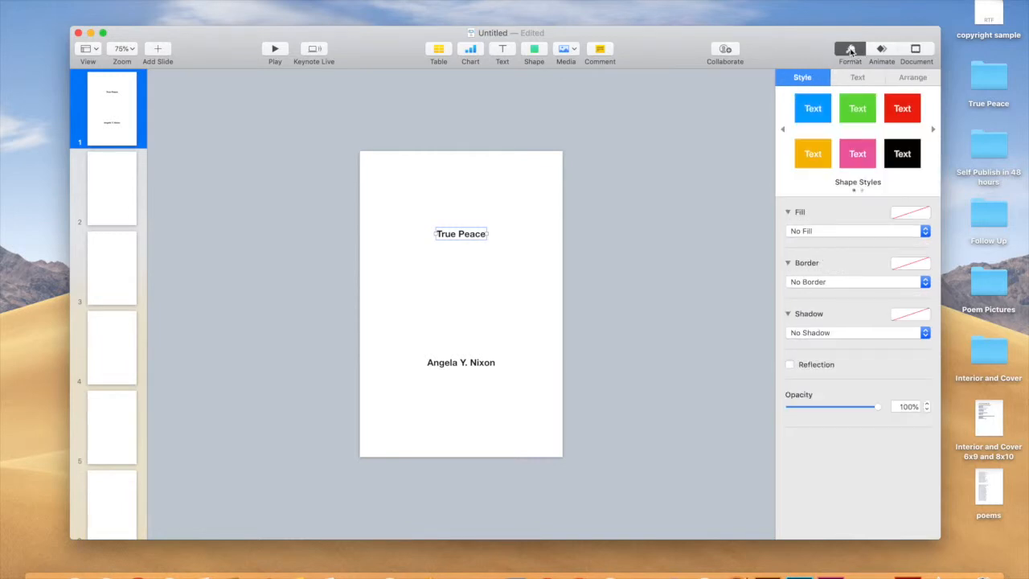
click(499, 261)
click(475, 240)
click(857, 77)
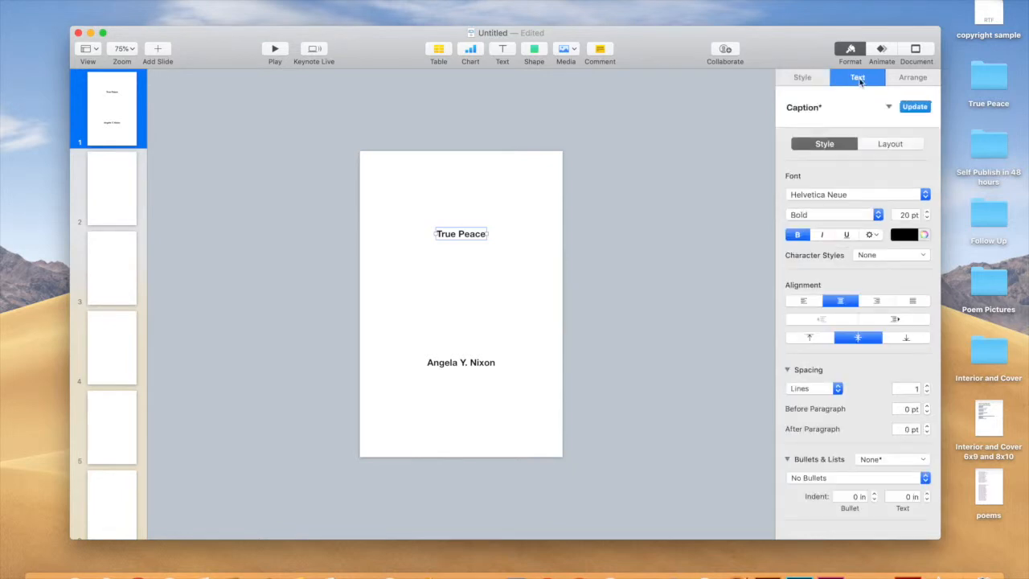
click(504, 256)
click(471, 237)
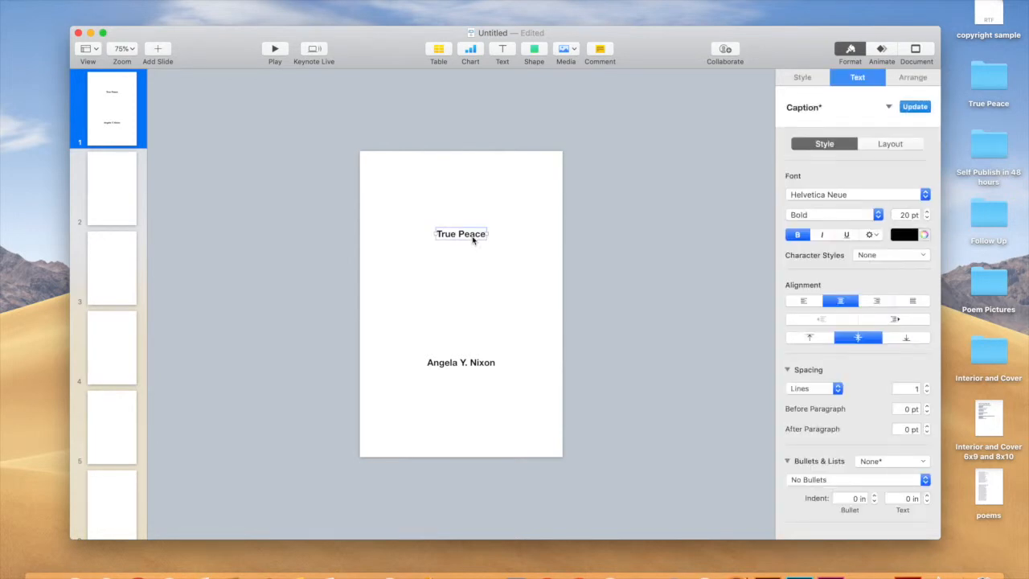
click(927, 212)
click(926, 212)
click(927, 212)
click(927, 212)
click(927, 212)
click(927, 212)
click(926, 212)
click(927, 213)
click(926, 212)
click(927, 213)
click(927, 213)
click(927, 213)
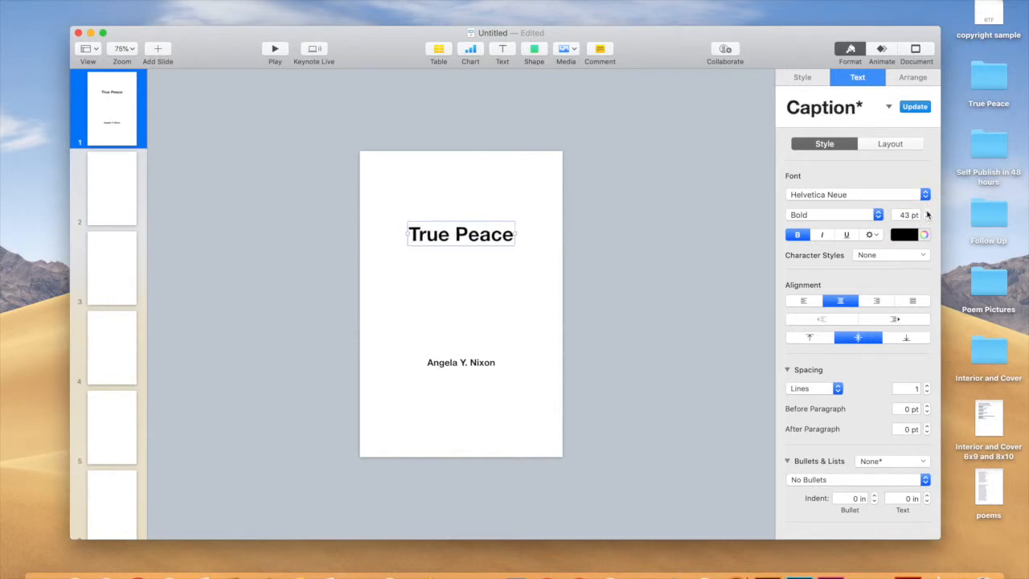
Nudge the author name lower and the title slightly higher, then select slide 2.
click(485, 418)
click(465, 361)
drag(465, 362, 465, 371)
drag(463, 245, 464, 242)
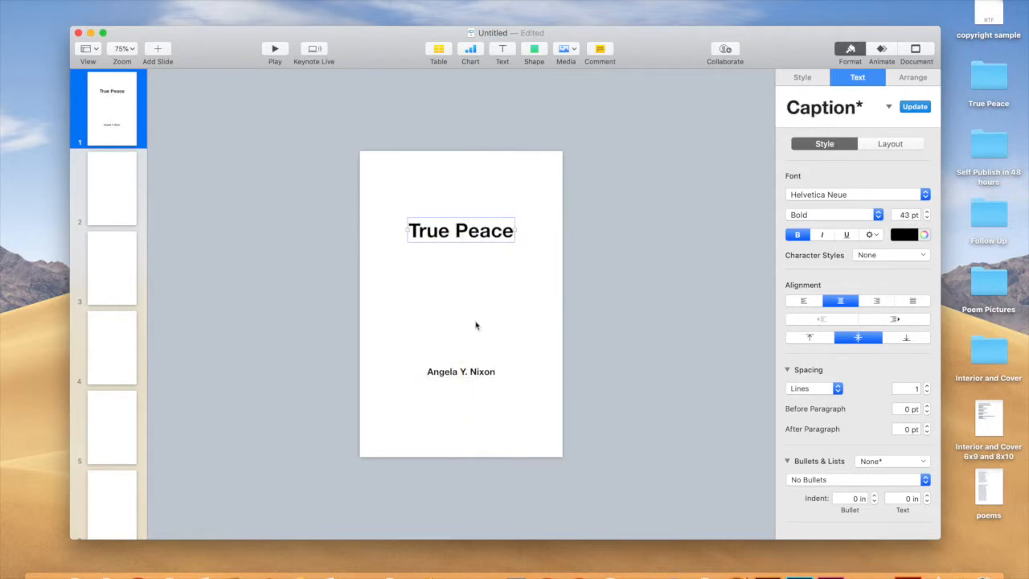
click(104, 210)
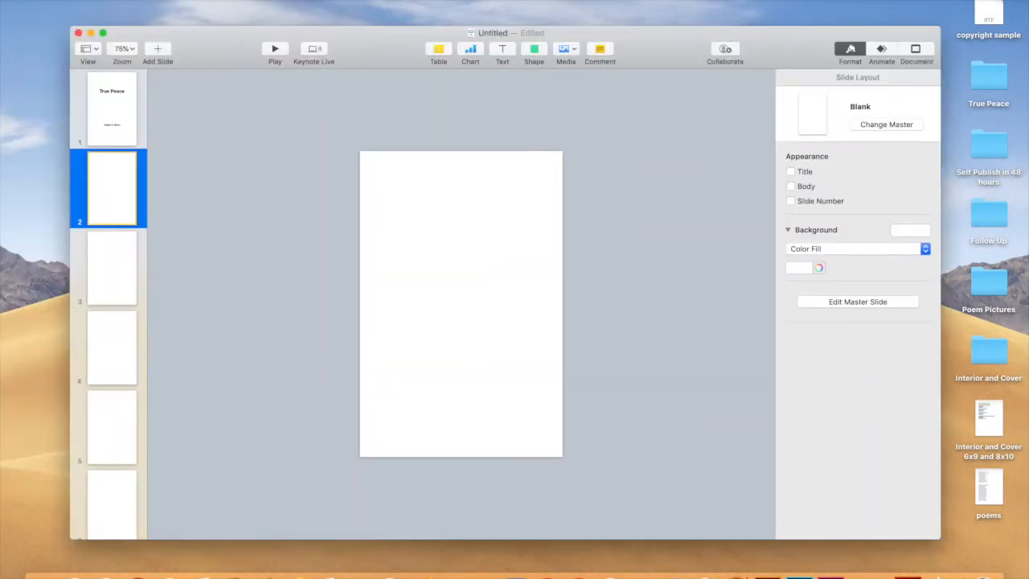
Copy the full notice text from the copyright sample document.
click(988, 12)
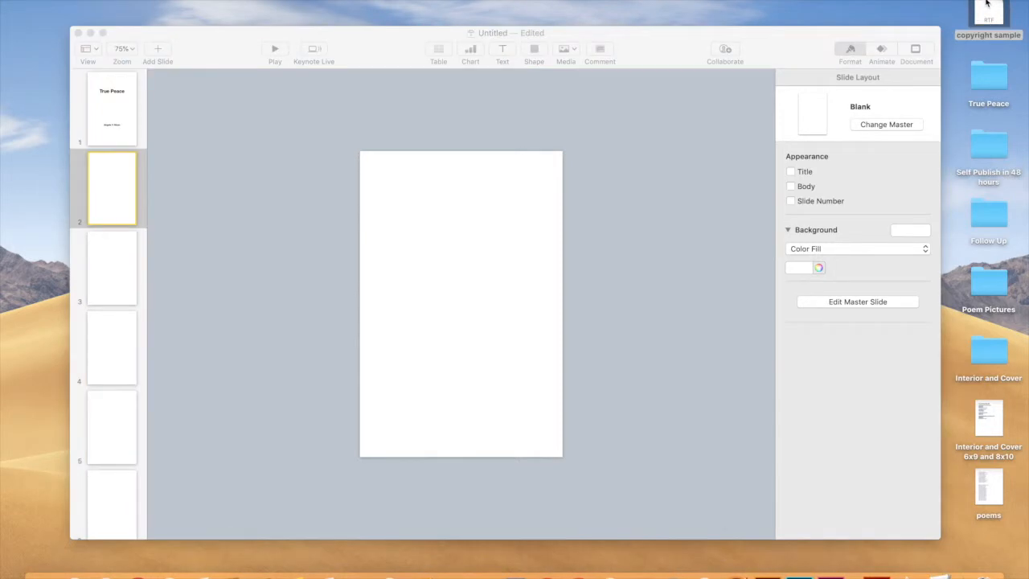
double_click(987, 6)
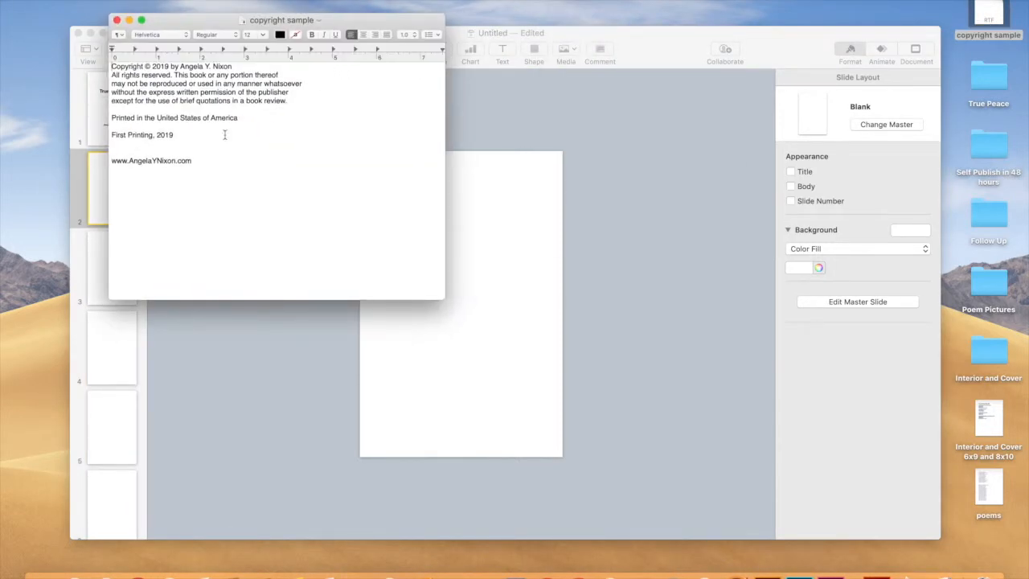
drag(194, 160, 84, 60)
key(super+c)
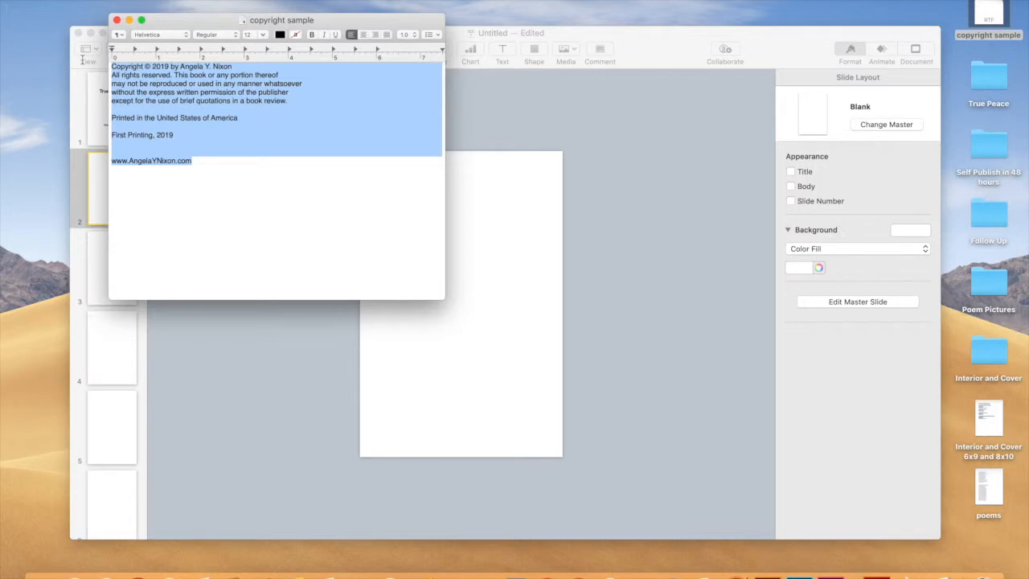
click(117, 20)
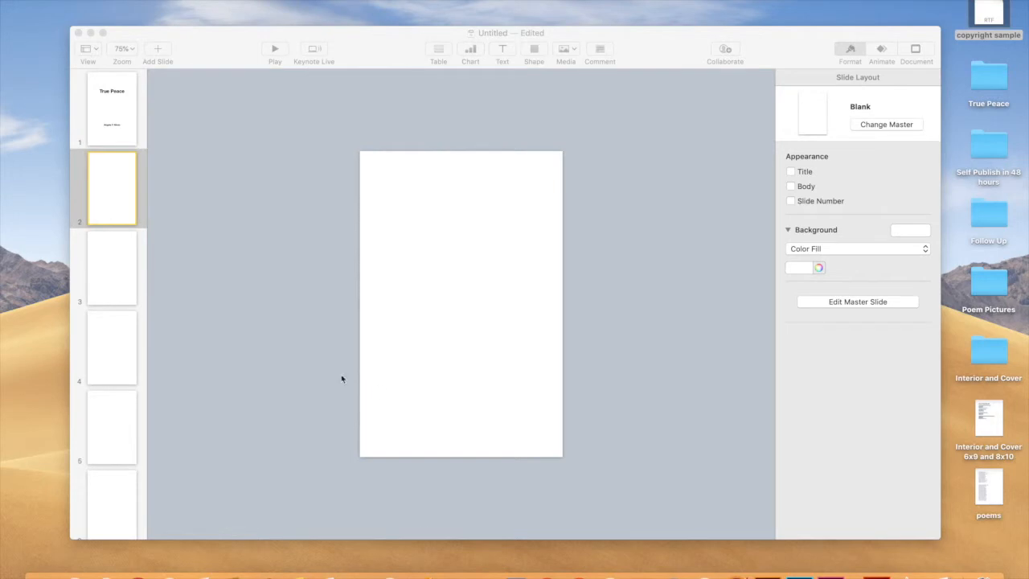
Paste the copyright notice near the bottom of slide 2, then move to slide 3.
click(120, 190)
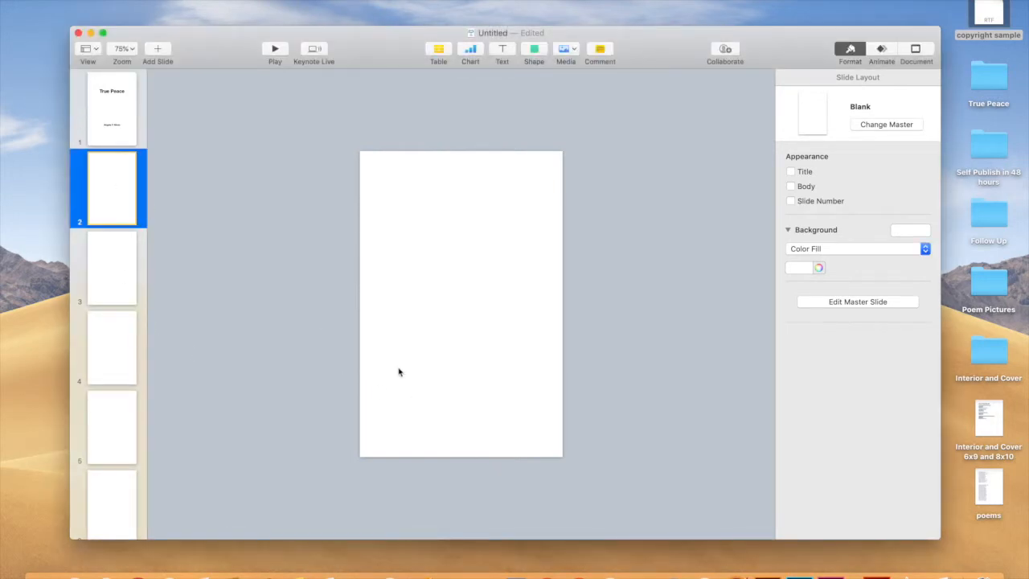
key(super+v)
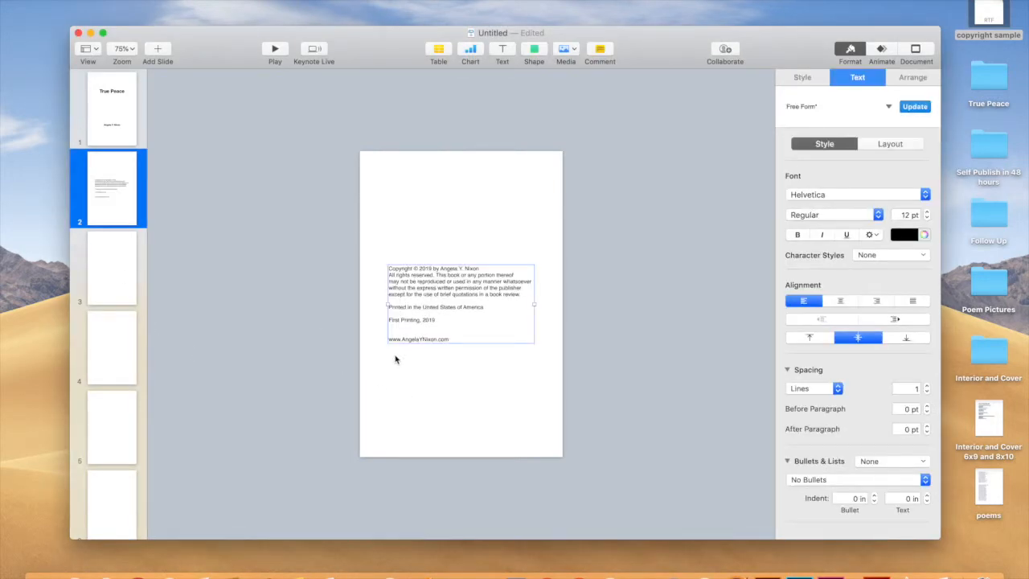
drag(431, 294, 414, 385)
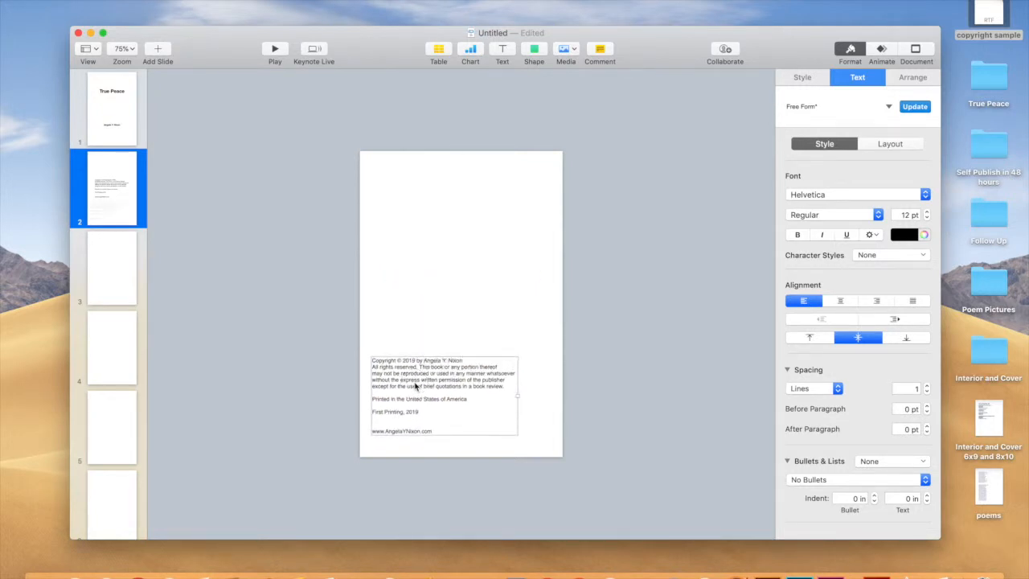
click(442, 313)
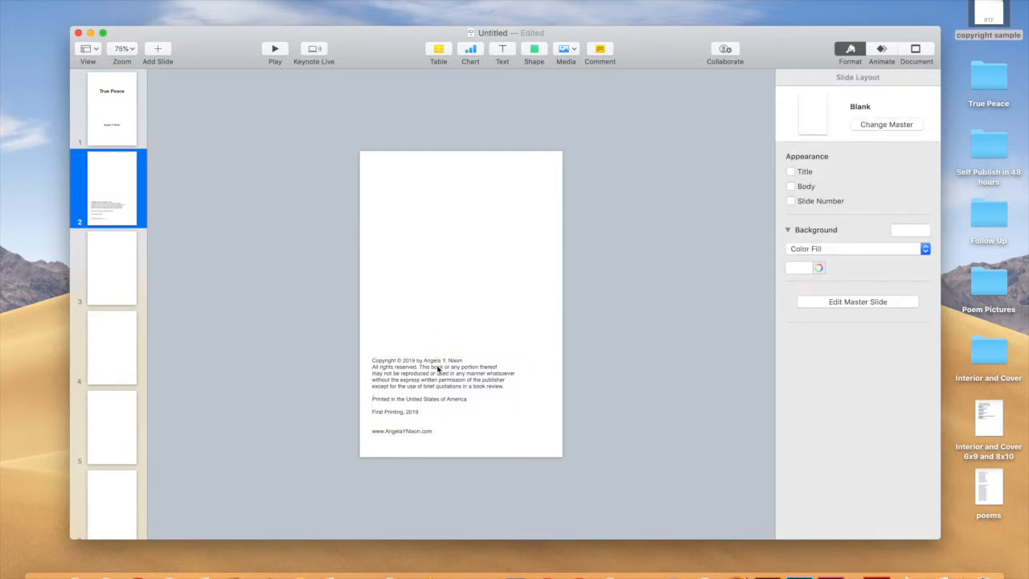
drag(439, 368, 441, 368)
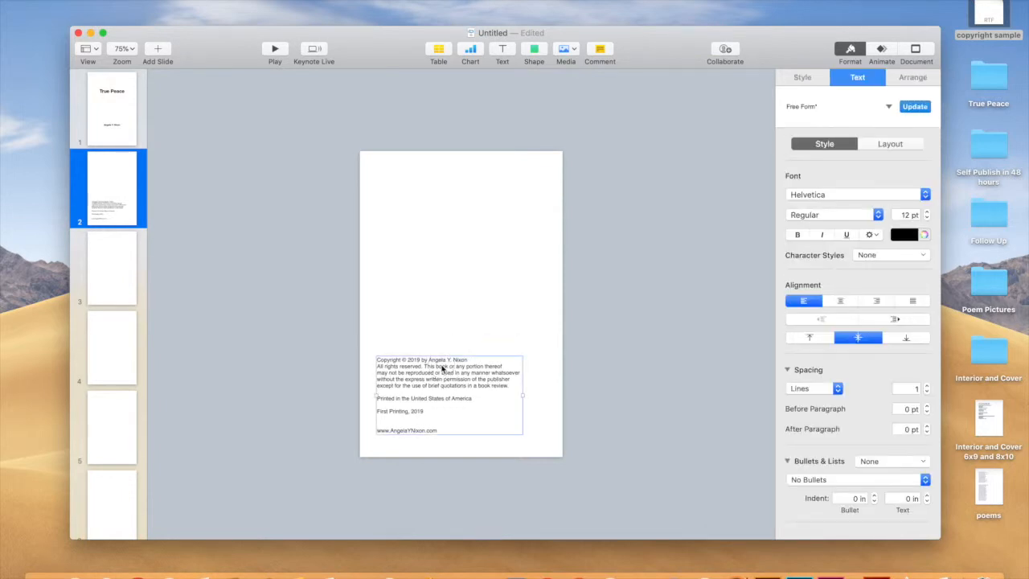
click(118, 282)
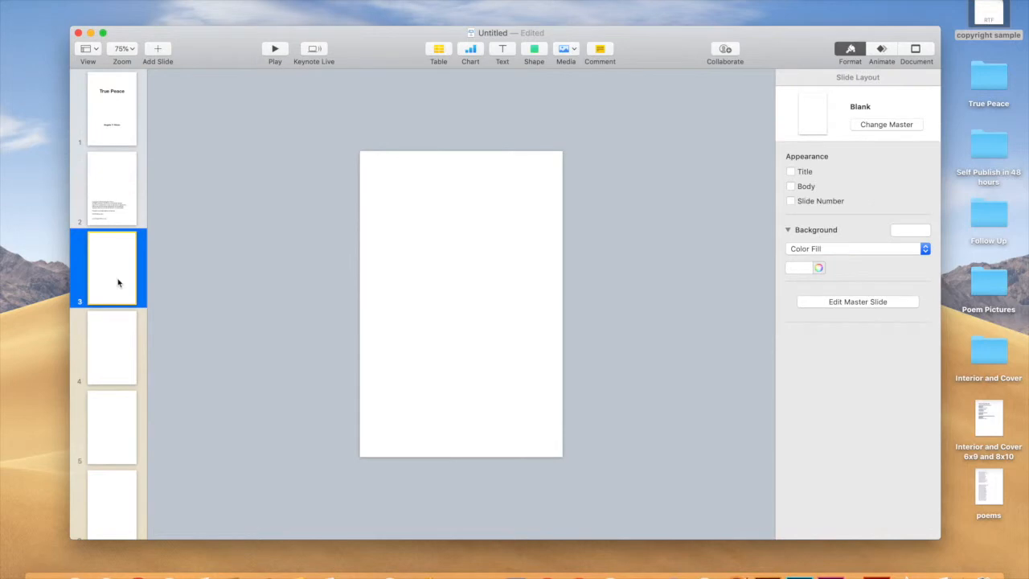
Add 'Dedication' and 'To my loving family.' text boxes in the upper part of slide 3.
click(502, 54)
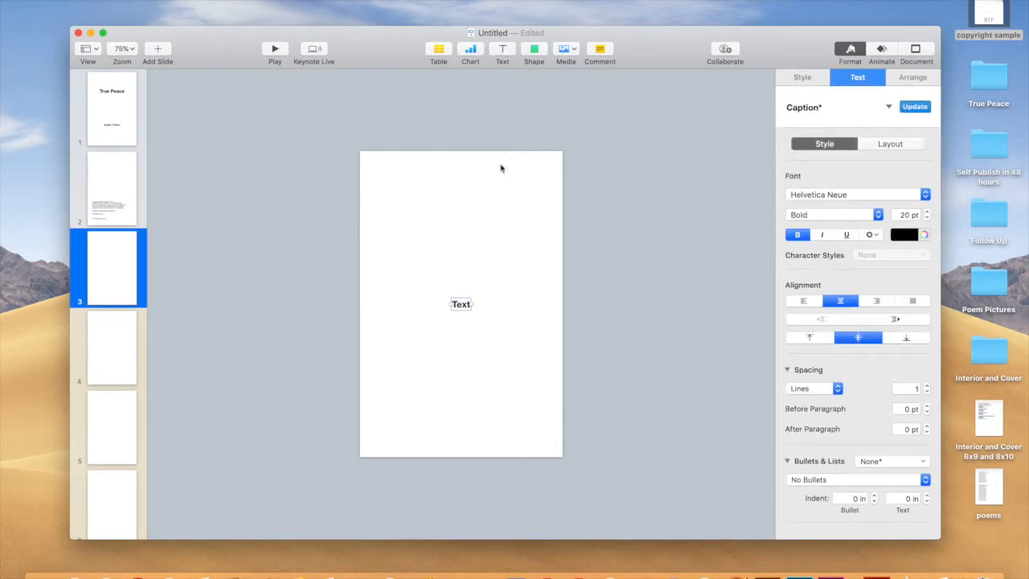
double_click(460, 305)
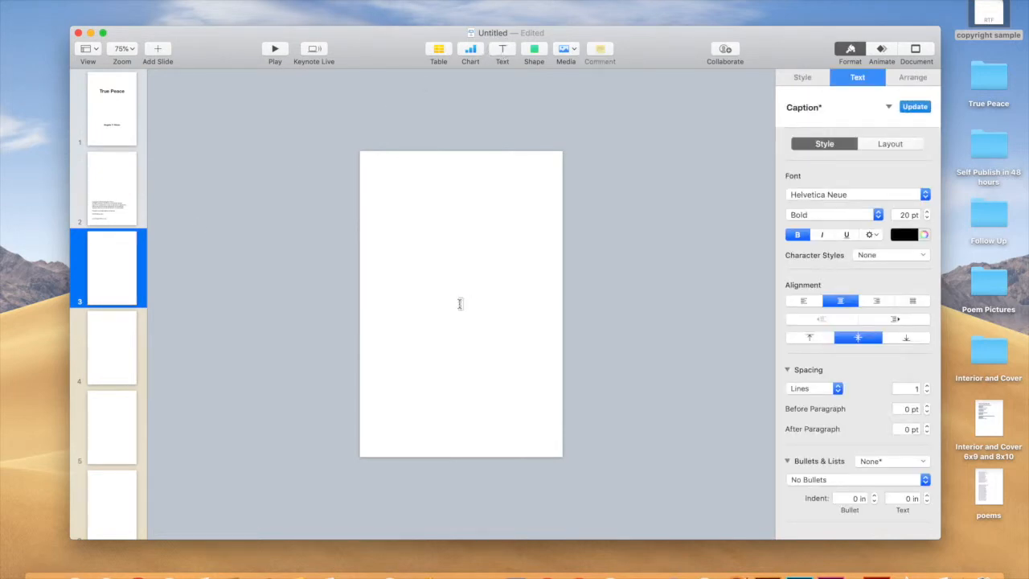
text(Dedication)
click(474, 330)
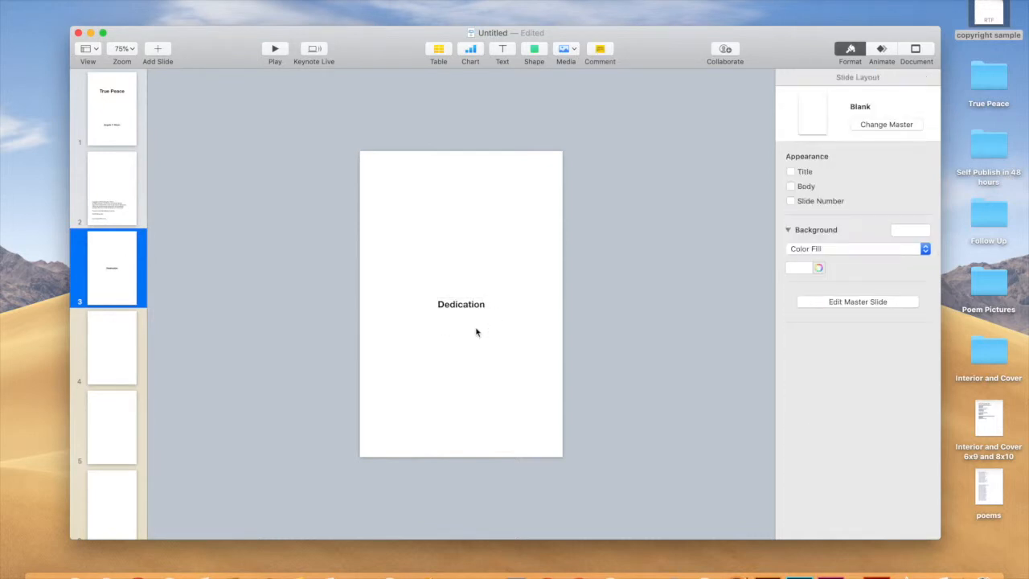
drag(469, 305, 470, 251)
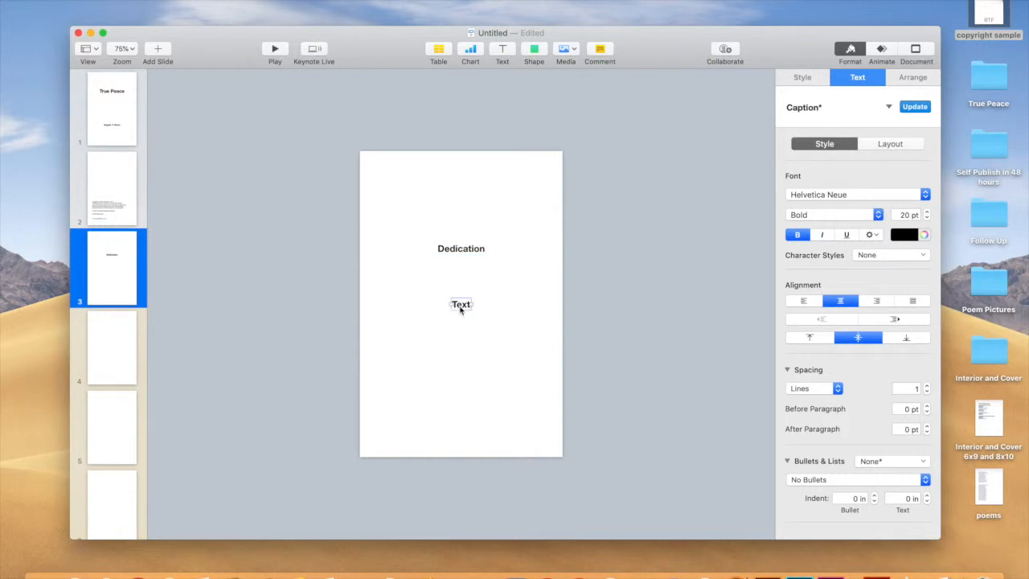
double_click(461, 304)
text(To my loving family.)
click(465, 326)
drag(461, 304, 464, 269)
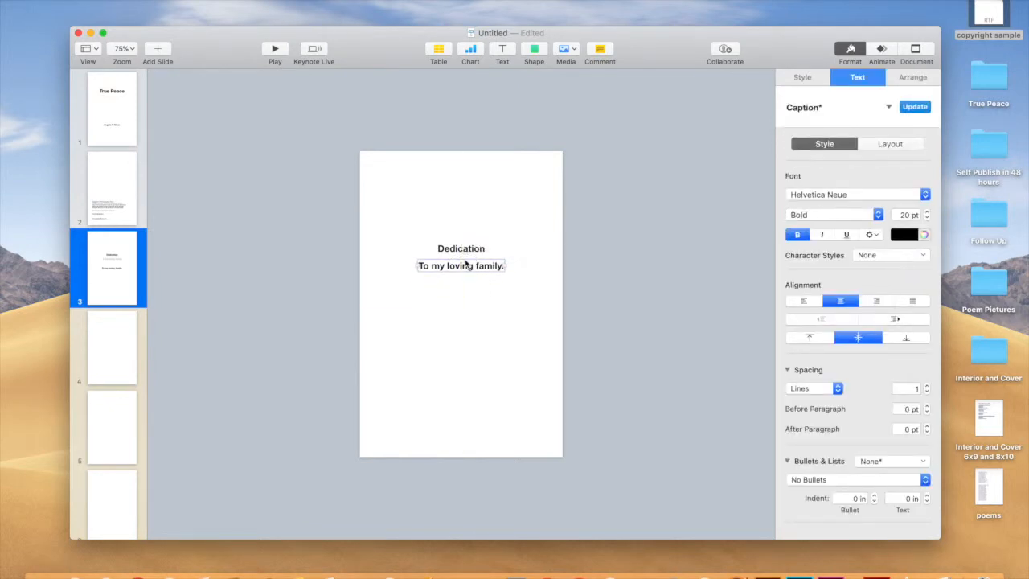
Make Dedication 24 pt and the family line 16 pt italic, then go to slide 4.
click(465, 251)
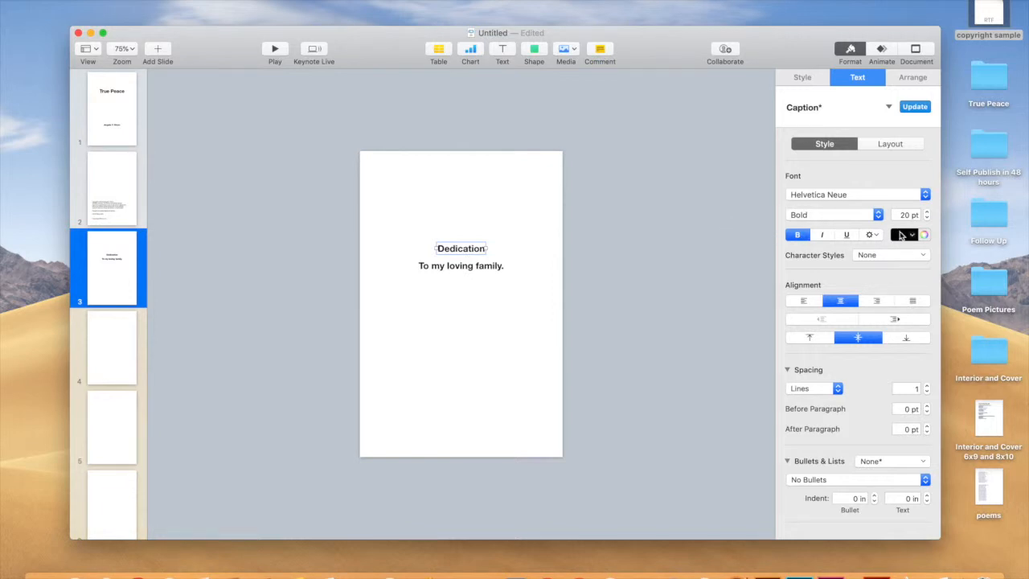
click(928, 213)
click(928, 213)
click(929, 213)
click(928, 213)
click(488, 266)
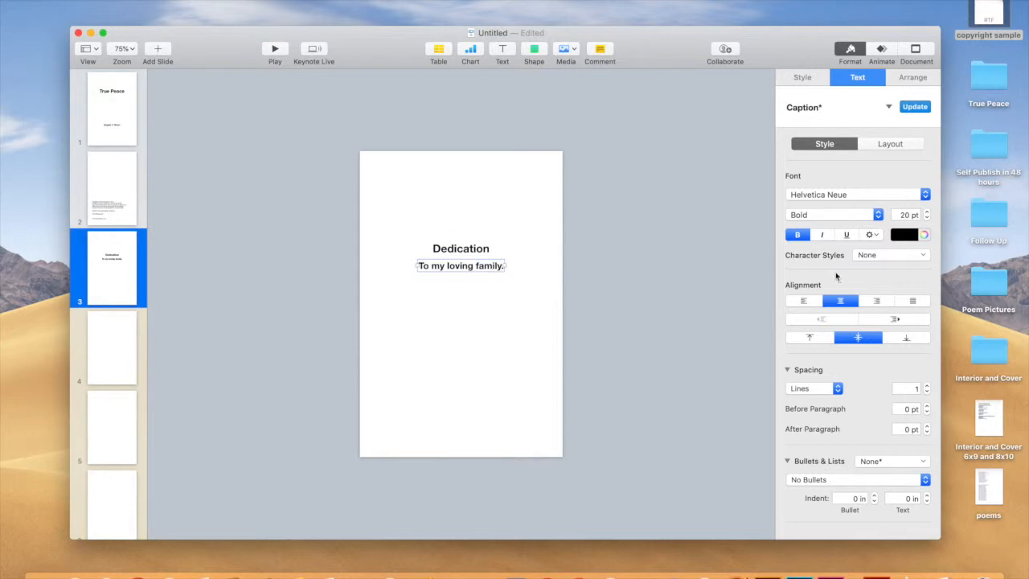
click(926, 219)
click(926, 218)
click(926, 219)
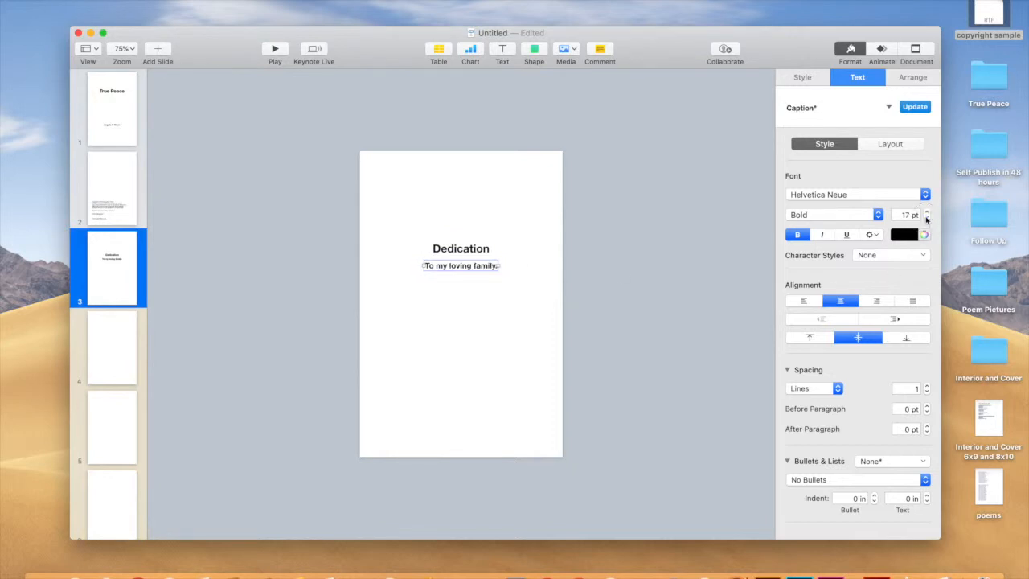
click(926, 218)
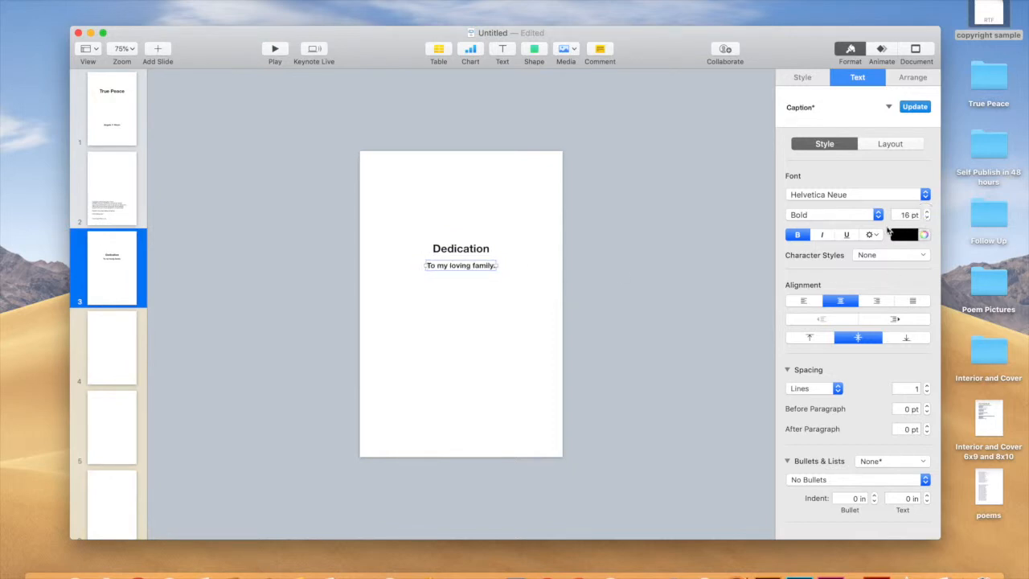
click(821, 235)
click(459, 349)
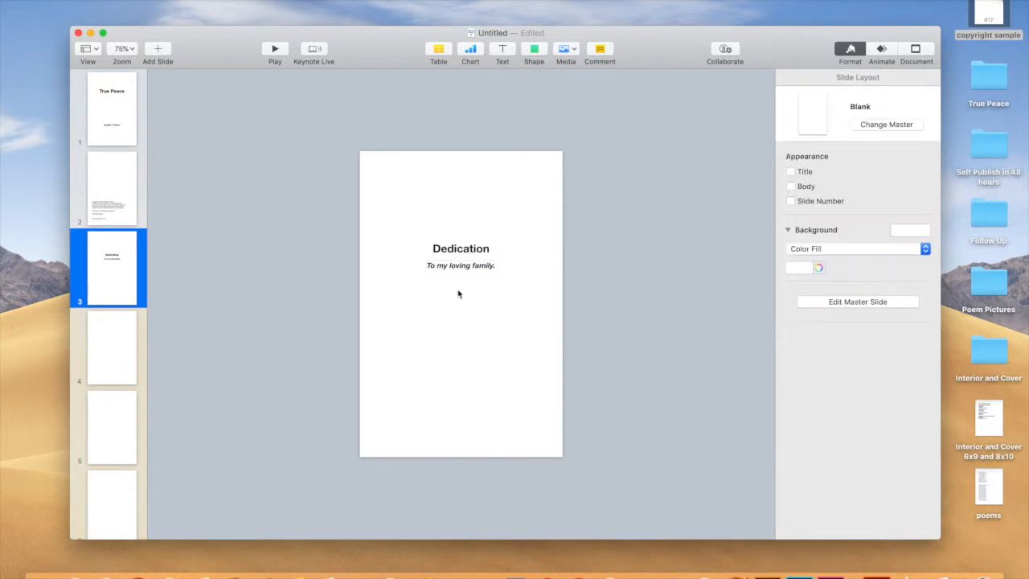
drag(464, 270, 461, 266)
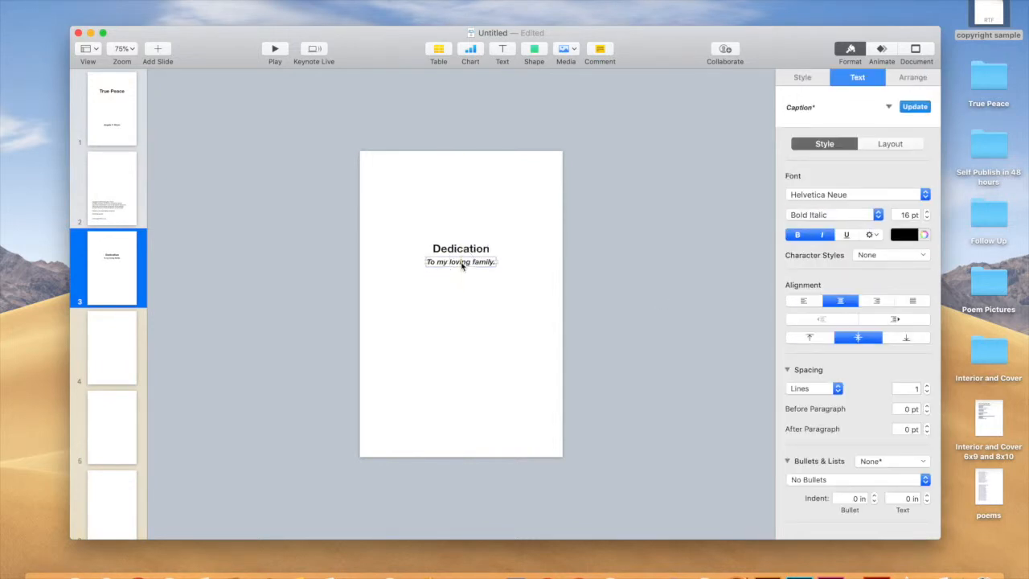
click(471, 293)
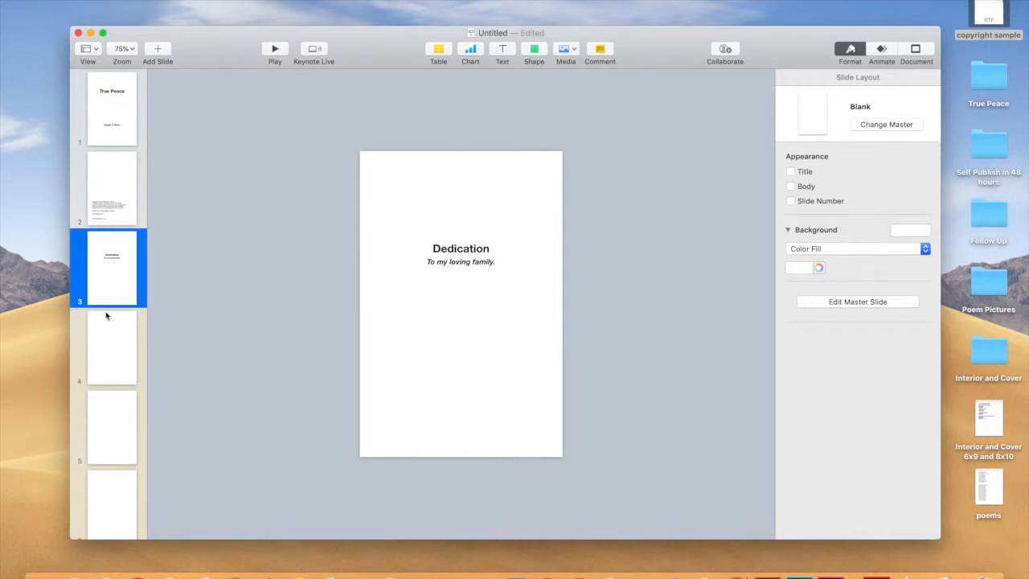
click(106, 348)
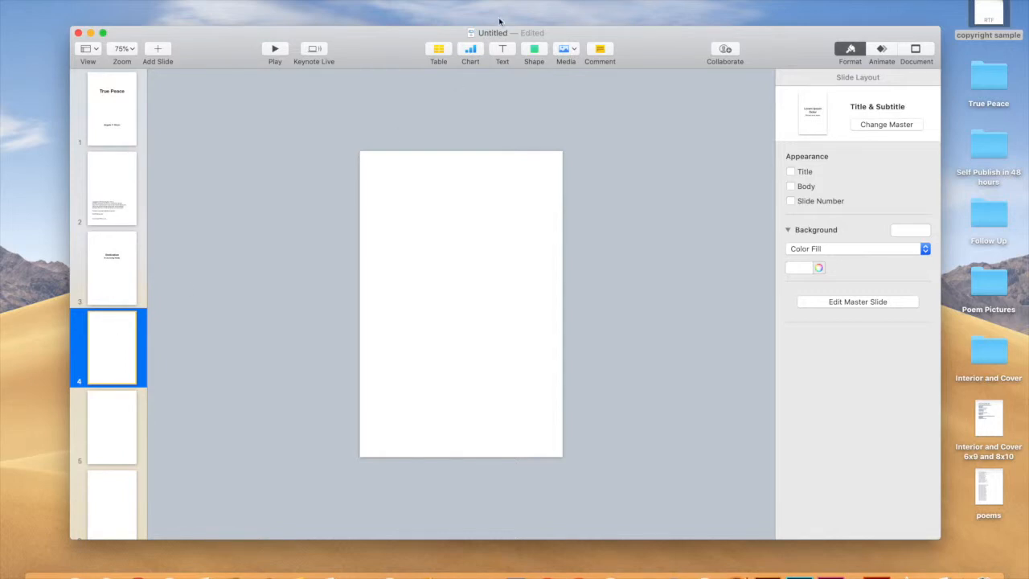
Place a text box near the top of slide 4 and open the poems document.
click(502, 50)
drag(462, 306, 455, 205)
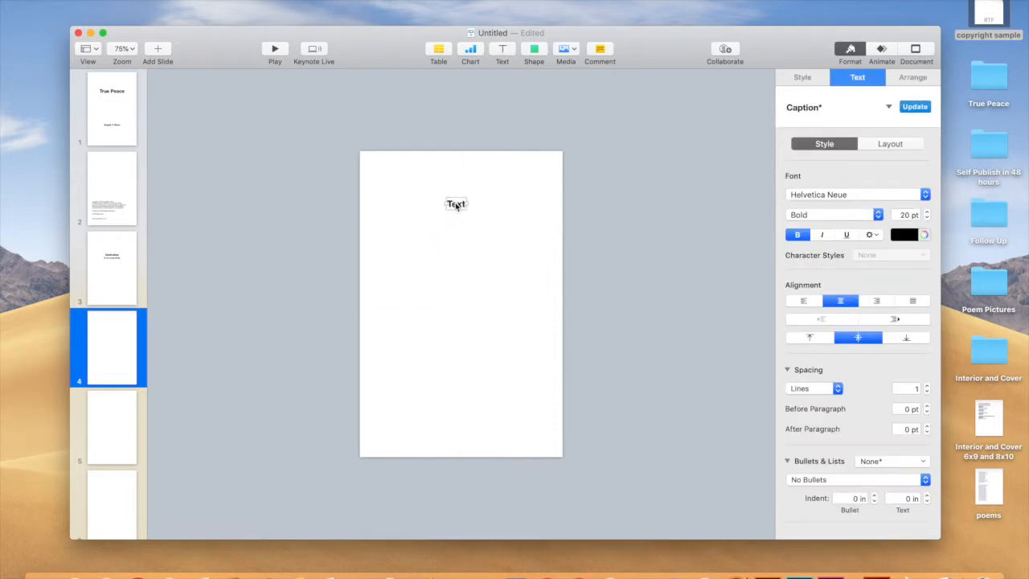
drag(457, 208, 454, 206)
double_click(985, 480)
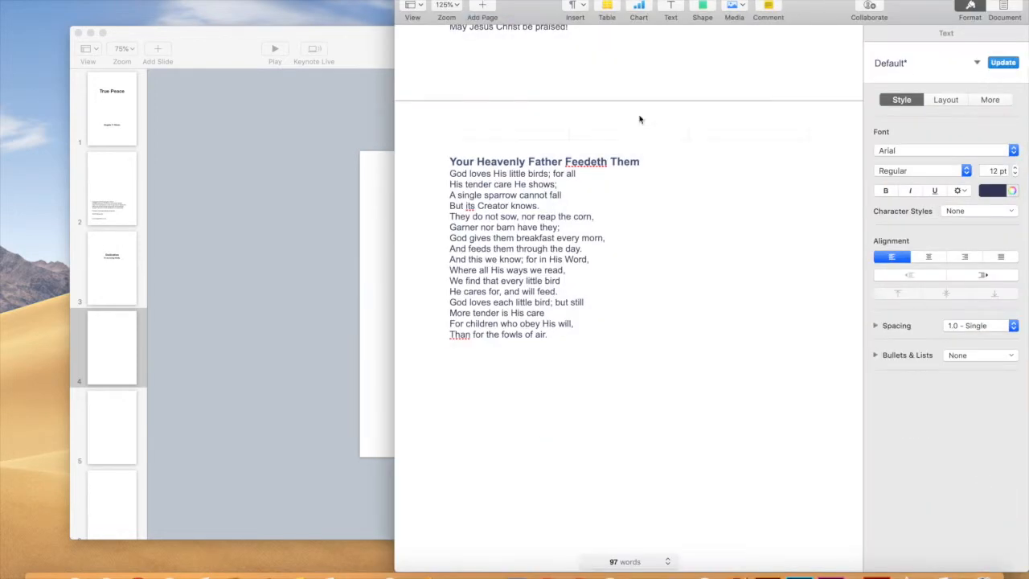
Paste the title 'Your Heavenly Father Feedeth Them' into slide 4's text box and centre it.
drag(491, 9, 716, 29)
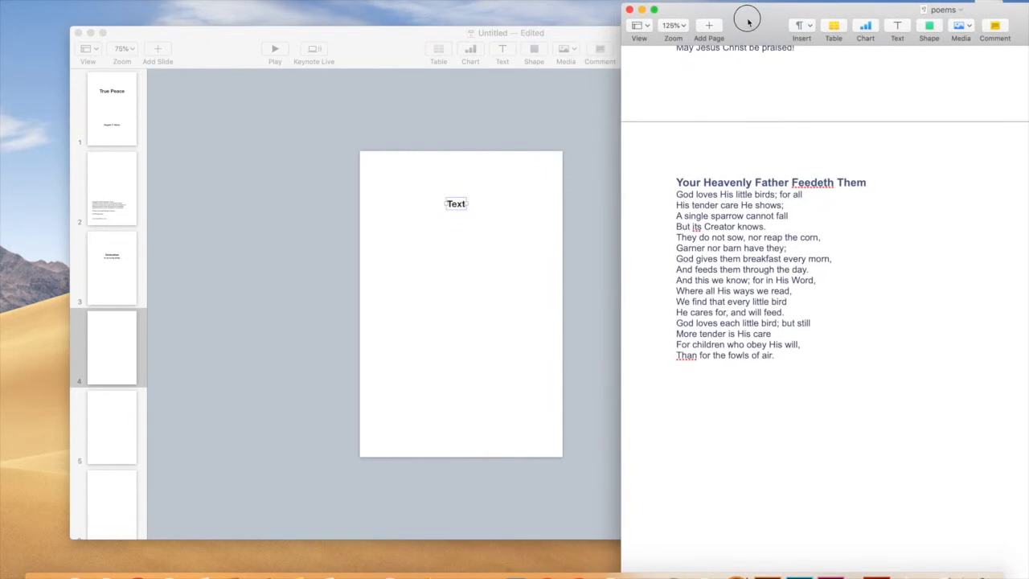
drag(867, 182, 678, 176)
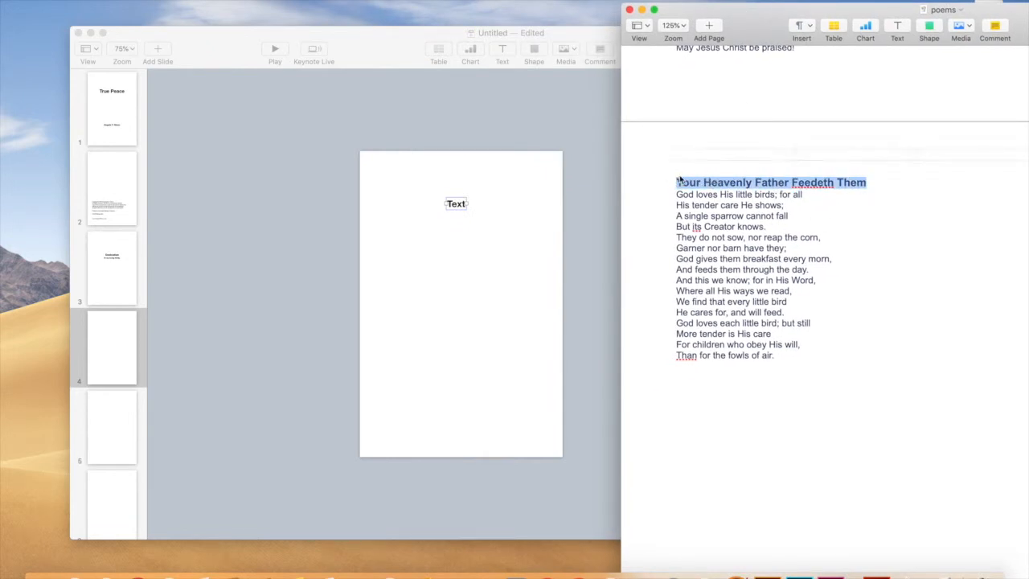
click(459, 204)
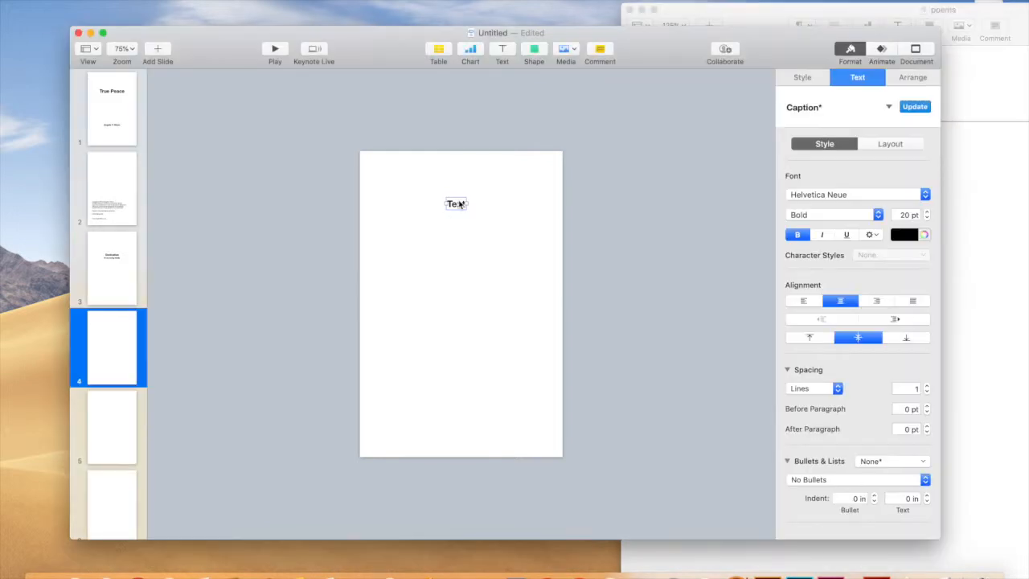
click(460, 206)
text(Your Heavenly Father Feedeth Thee)
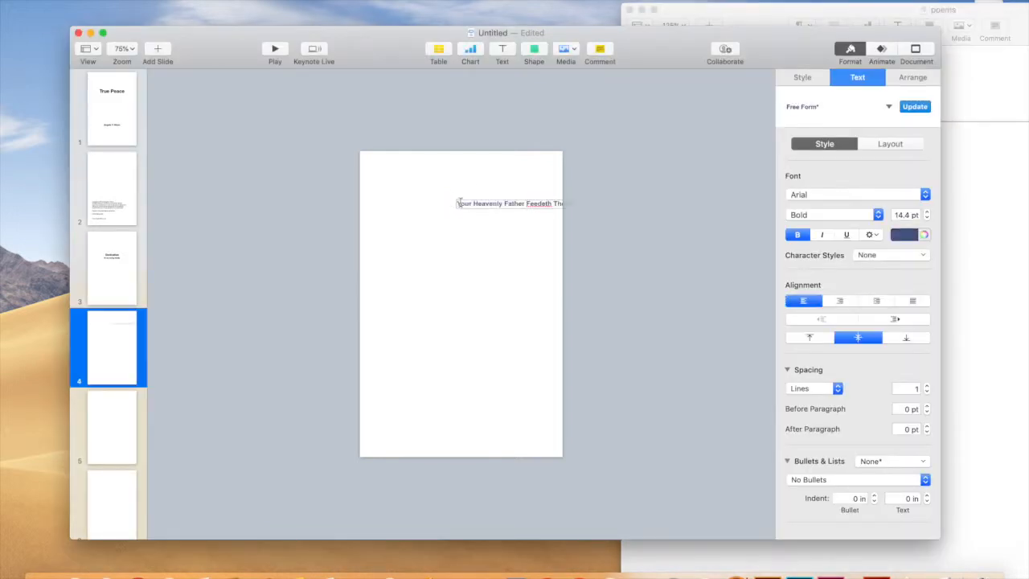
click(510, 228)
drag(509, 206, 451, 203)
Select the poem body from 'God loves…' to '…fowls of air.' in Pages.
click(973, 368)
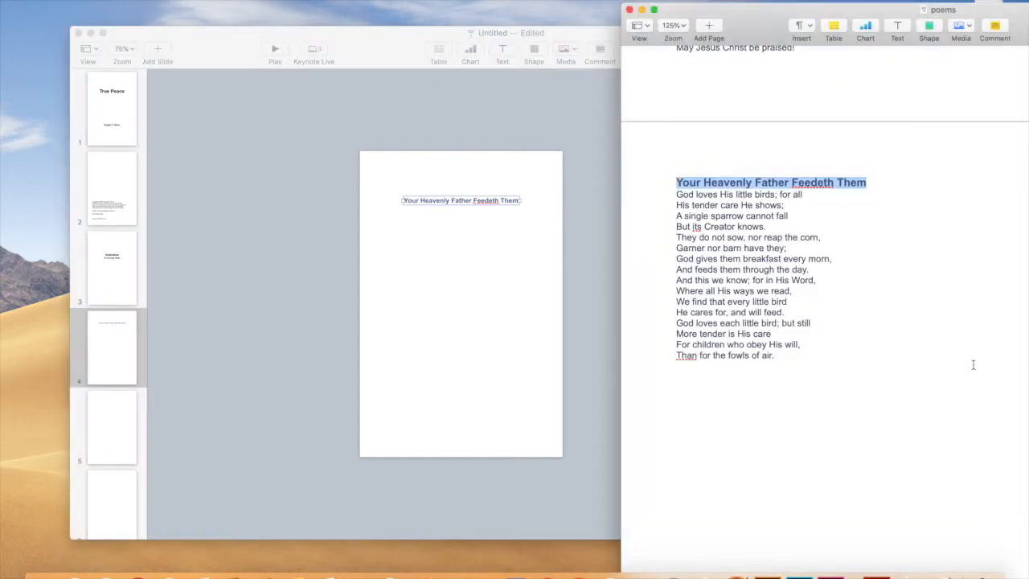
drag(677, 193, 813, 355)
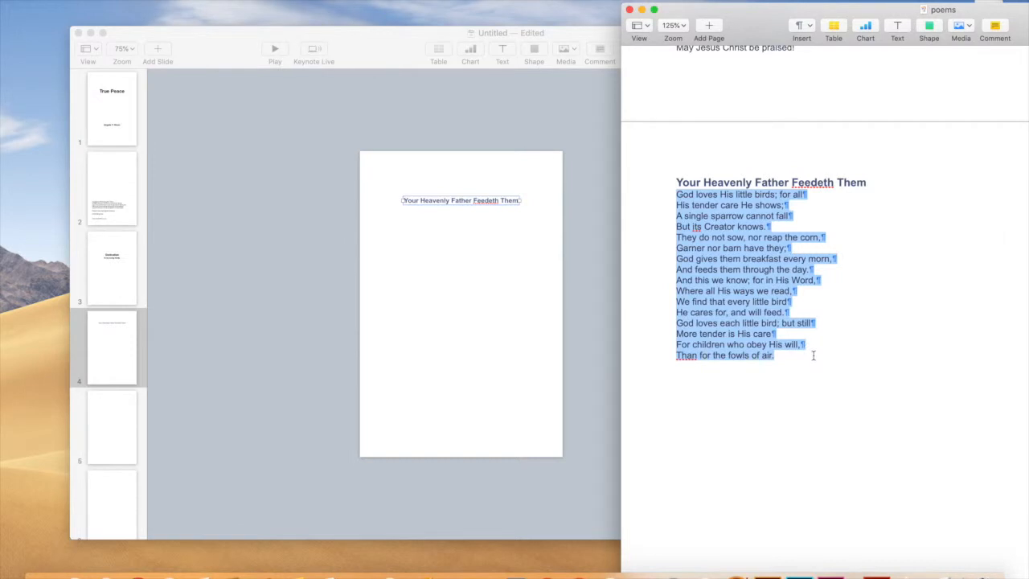
click(456, 250)
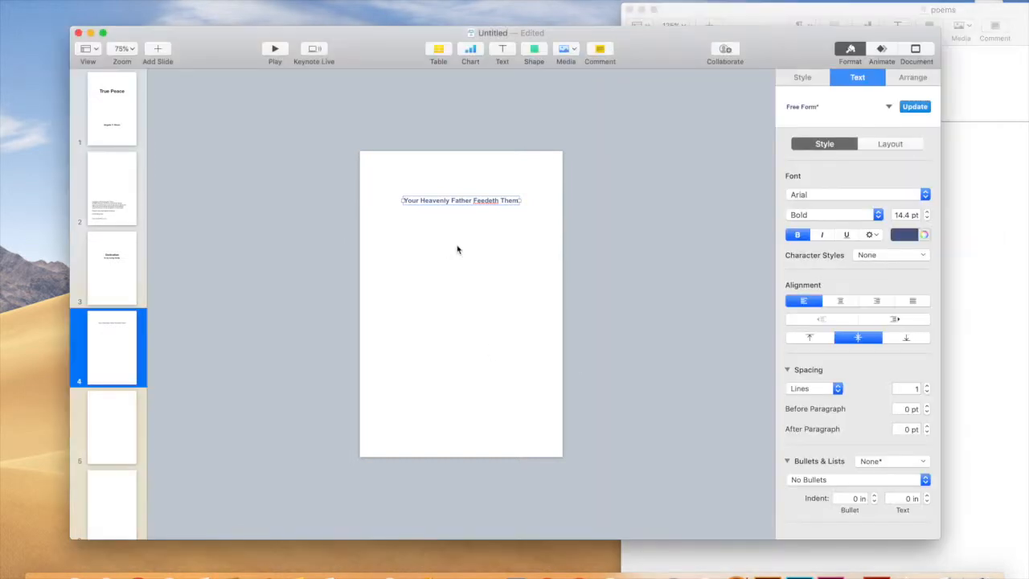
Paste the poem body below the title and set the title in Woofey Script.
key(cmd+v)
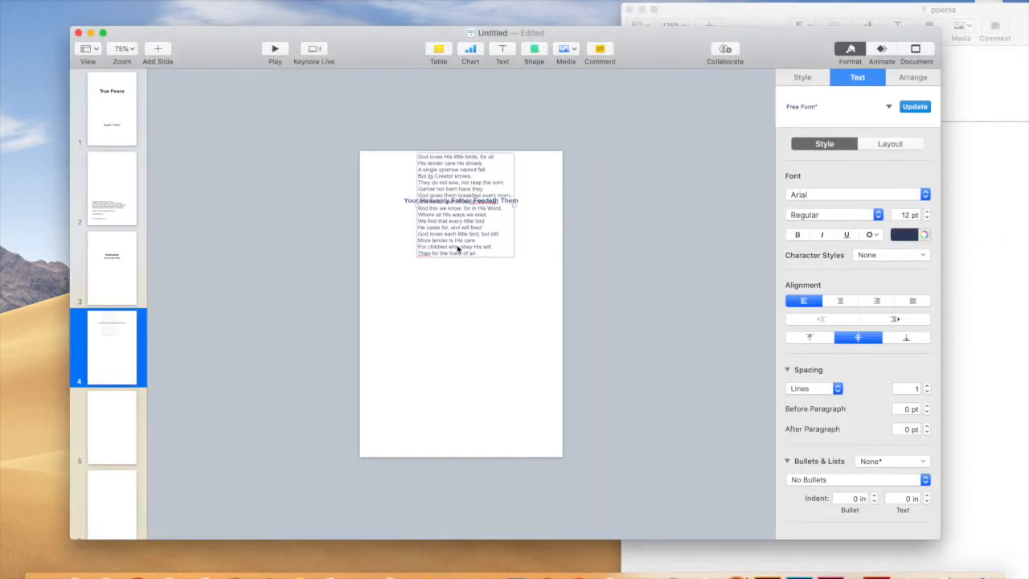
drag(454, 219, 452, 284)
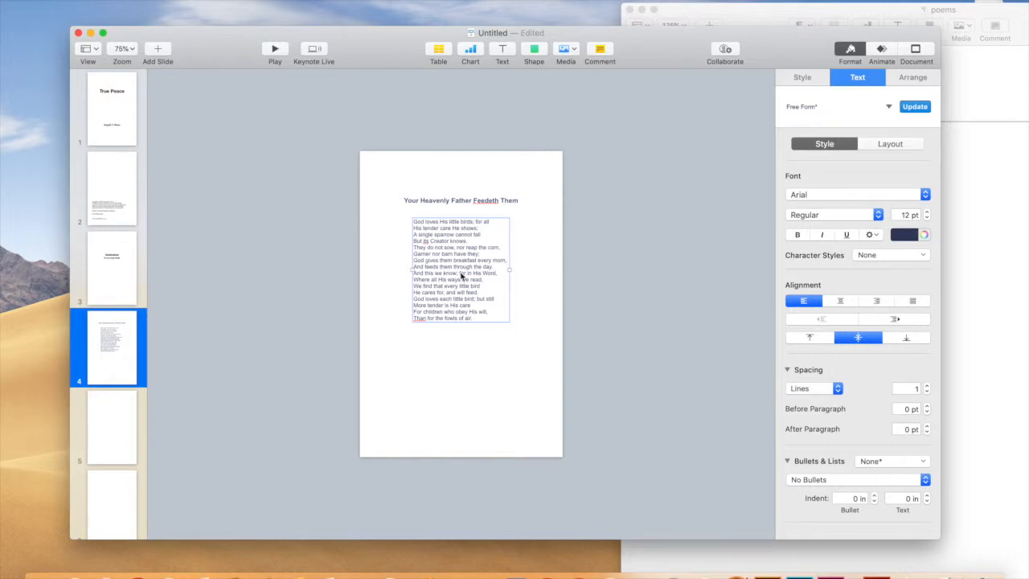
click(458, 205)
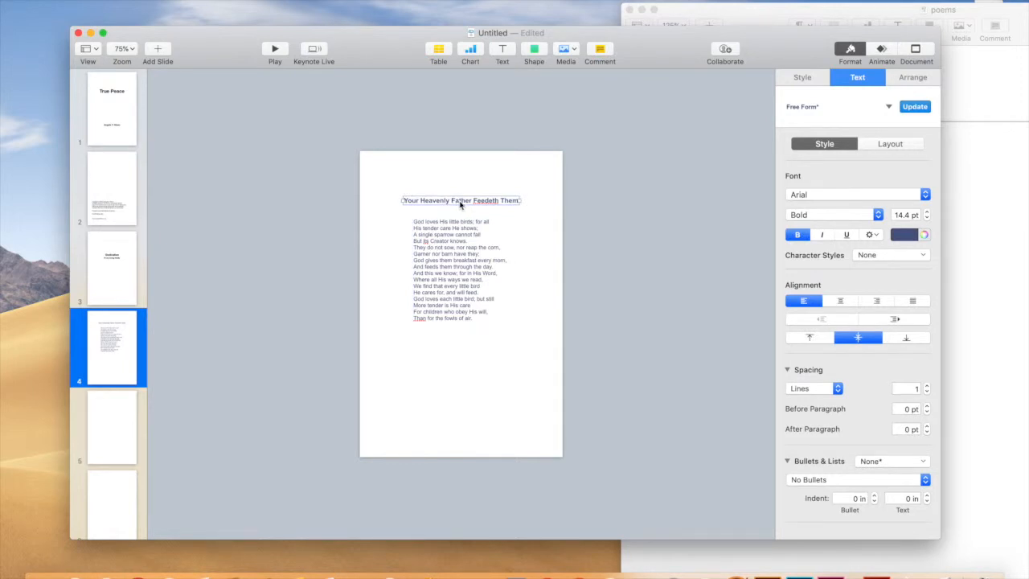
click(925, 195)
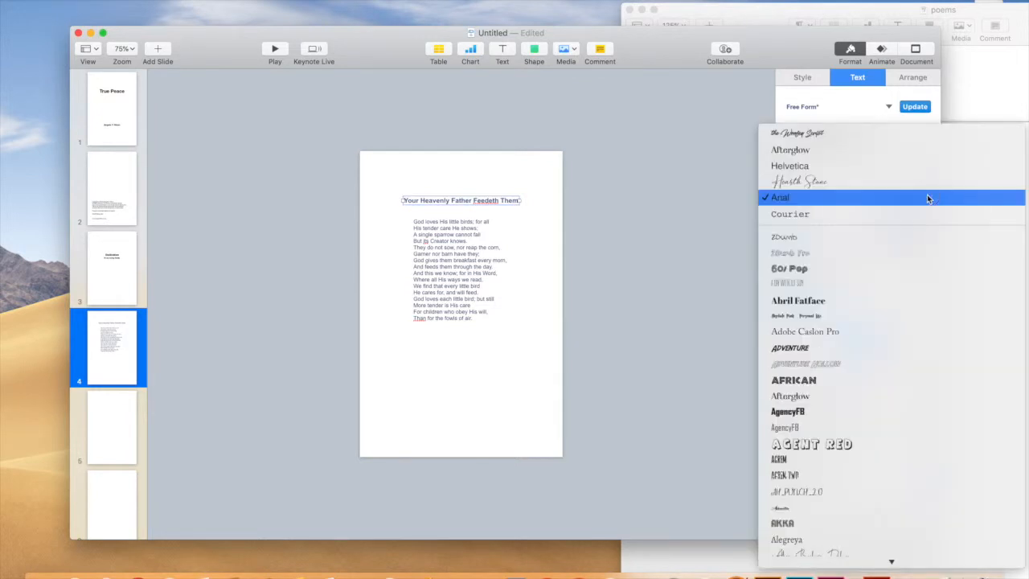
click(889, 133)
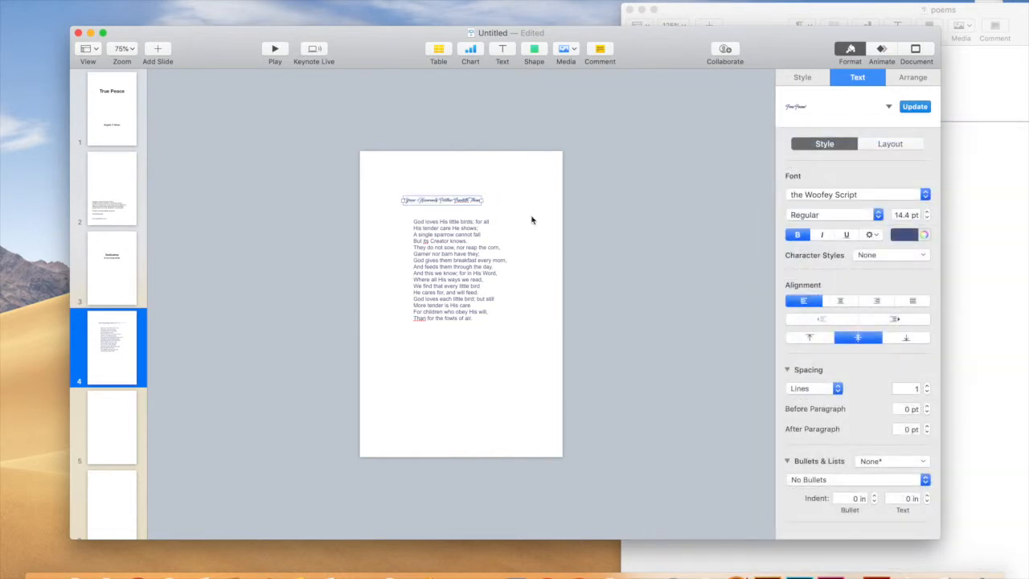
click(927, 212)
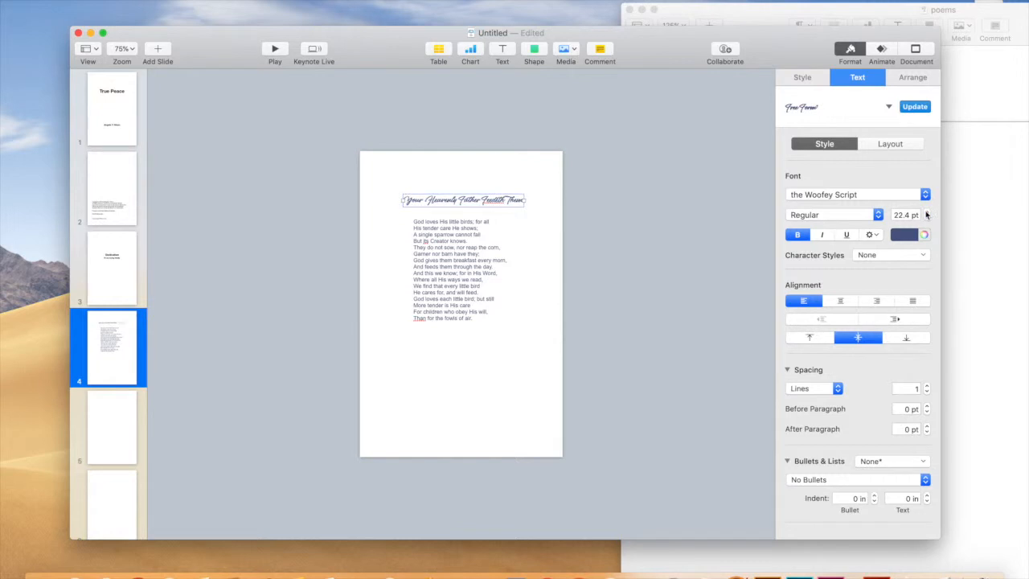
mouse_move(496, 201)
mouse_down()
mouse_move(478, 202)
mouse_move(491, 203)
mouse_up()
Centre-align the poem lines and adjust the body's position.
click(450, 262)
drag(450, 262, 452, 266)
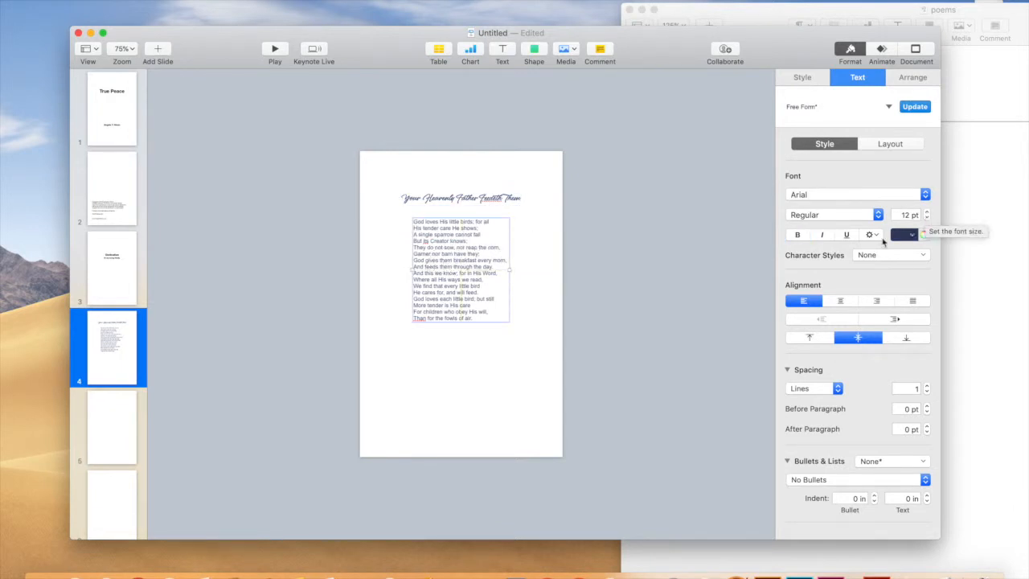
click(841, 301)
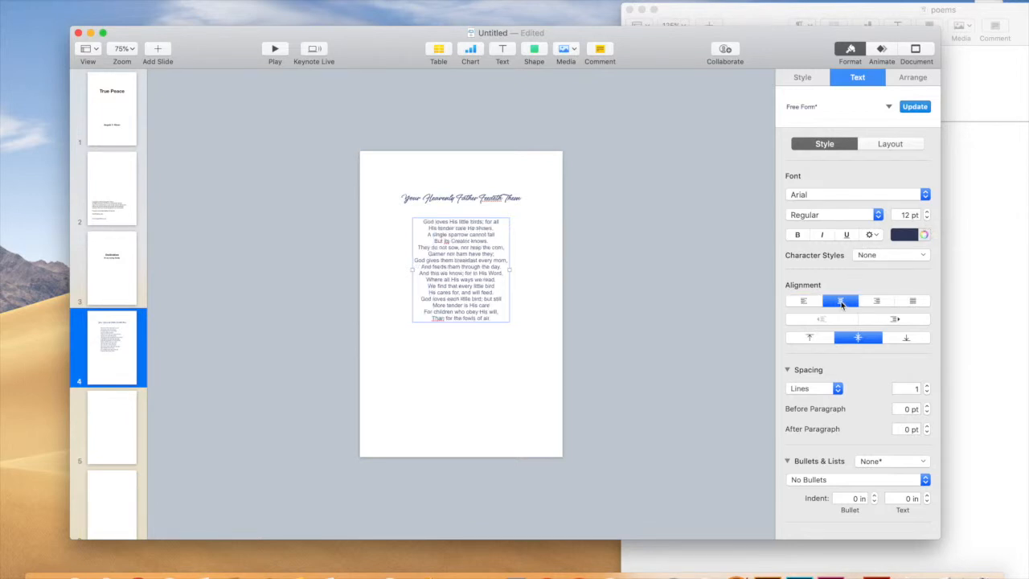
click(528, 368)
mouse_move(460, 305)
mouse_down()
mouse_move(463, 278)
mouse_move(460, 303)
mouse_up()
Enlarge the title to 28.4 pt and the poem body to 14 pt, centring both.
drag(459, 200, 460, 202)
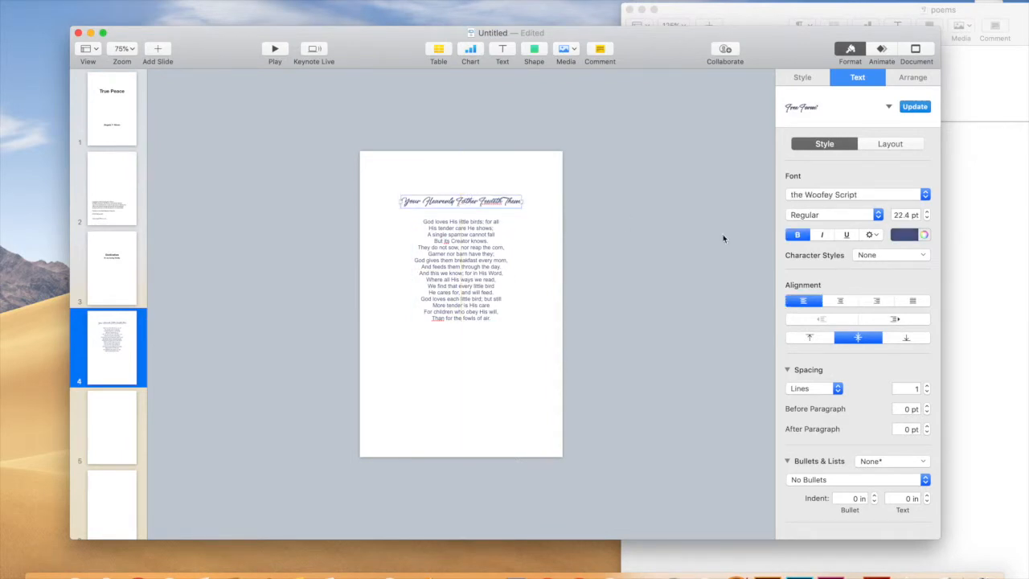
click(927, 211)
click(926, 212)
click(928, 211)
click(928, 211)
click(929, 211)
click(928, 212)
drag(523, 204, 508, 202)
click(479, 252)
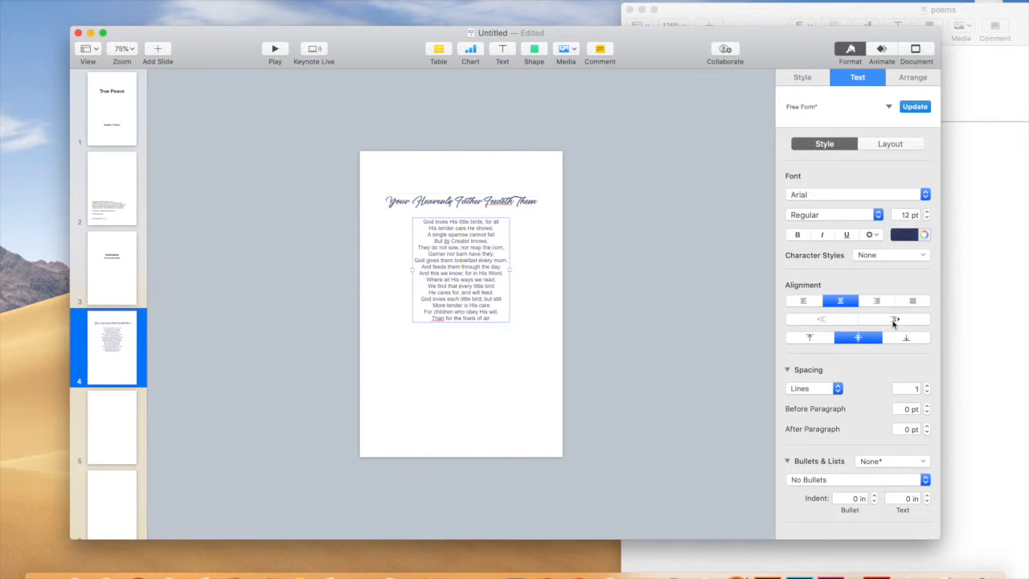
click(928, 214)
click(928, 214)
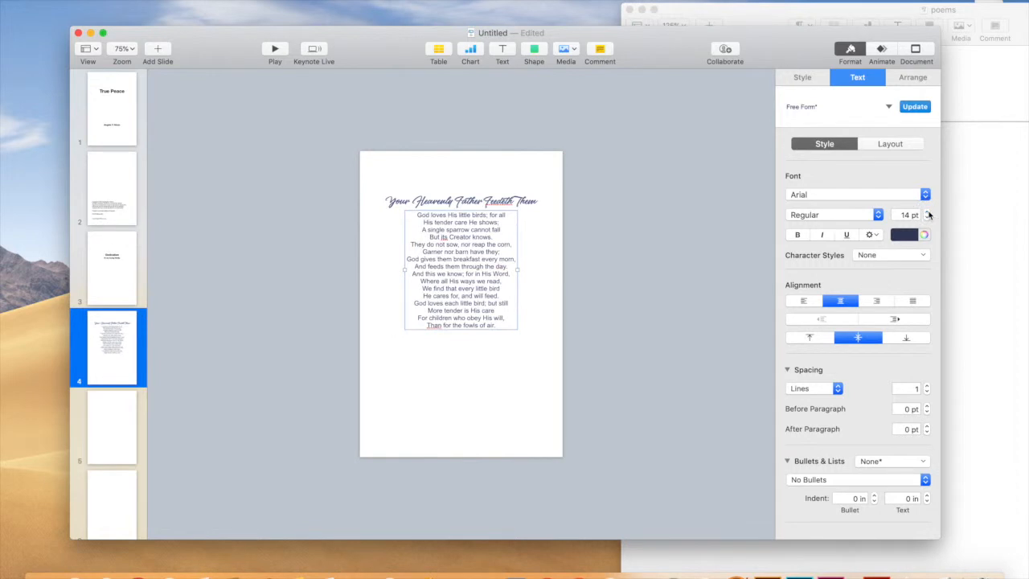
drag(452, 328, 455, 330)
click(531, 364)
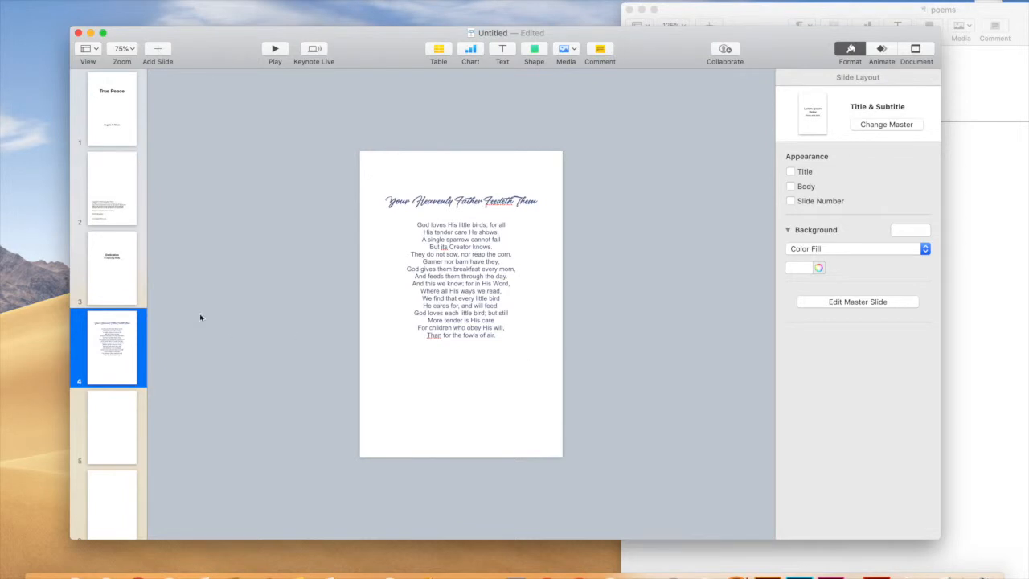
Insert a star shape and place it beneath the poem on slide 4.
click(532, 49)
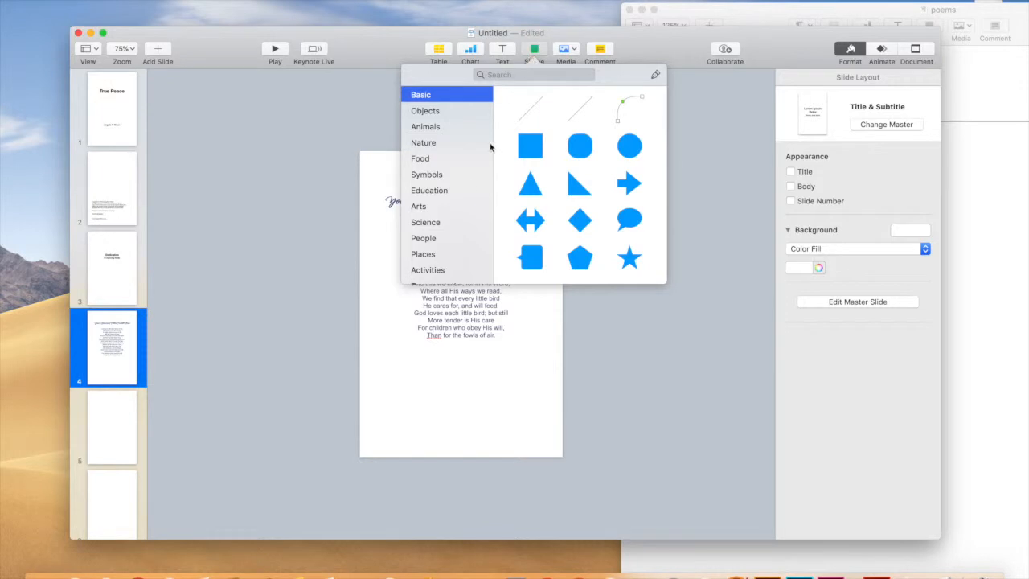
click(629, 258)
drag(458, 313, 434, 374)
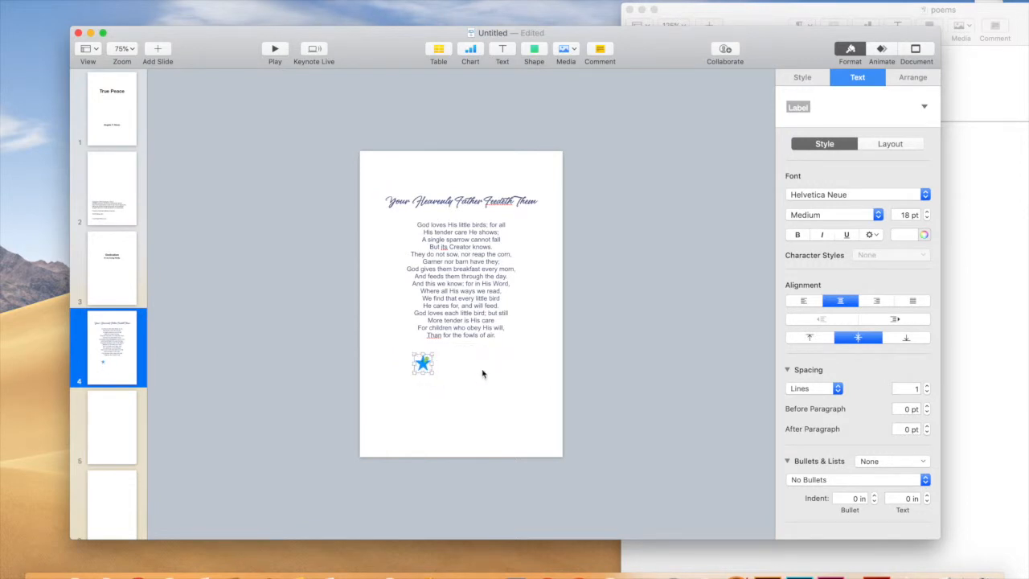
click(455, 371)
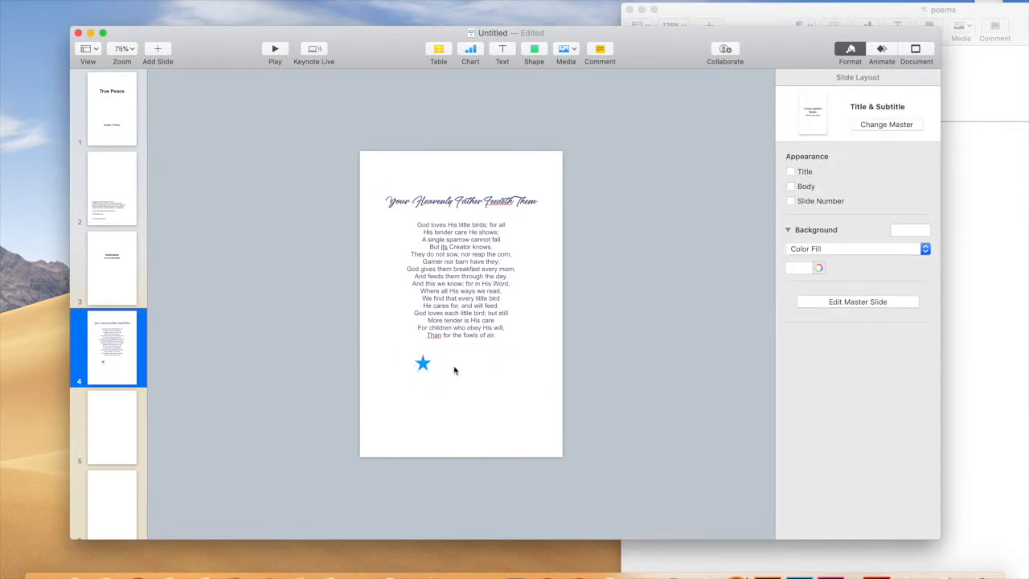
Copy the star into a row of four stars and select all four.
click(423, 363)
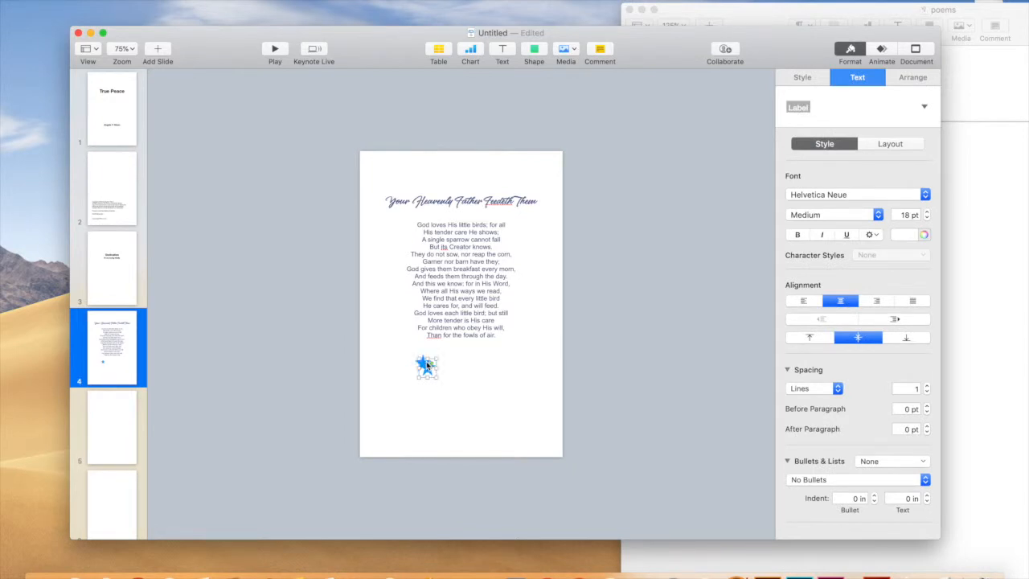
drag(423, 362, 455, 372)
key(super+d)
drag(455, 371, 499, 369)
click(510, 384)
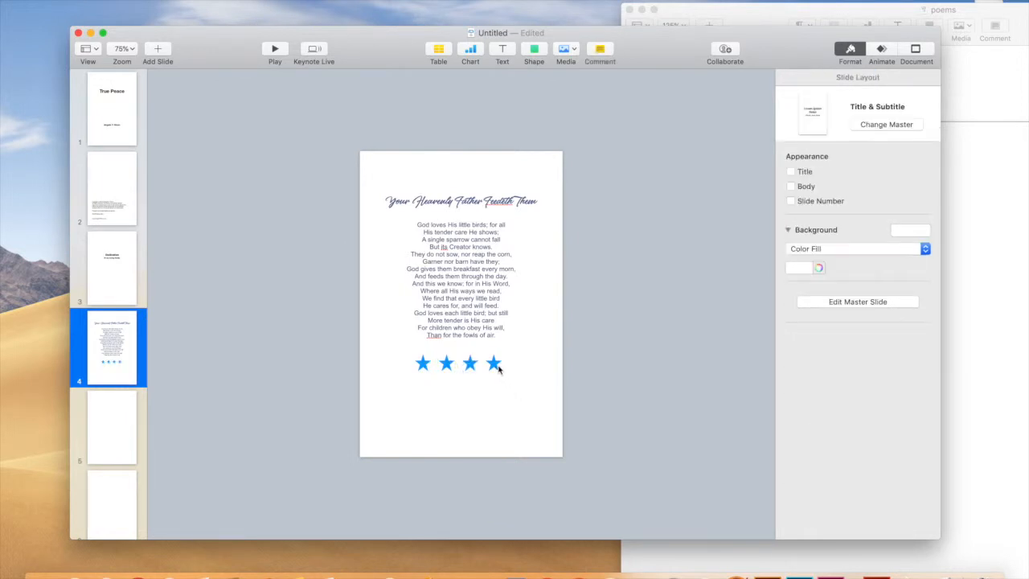
drag(396, 355, 526, 376)
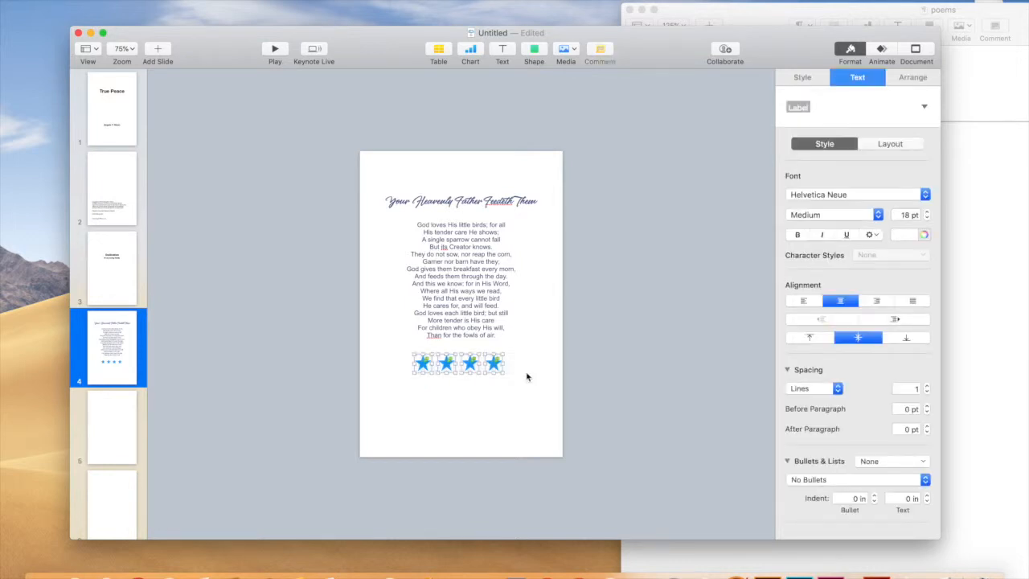
click(806, 79)
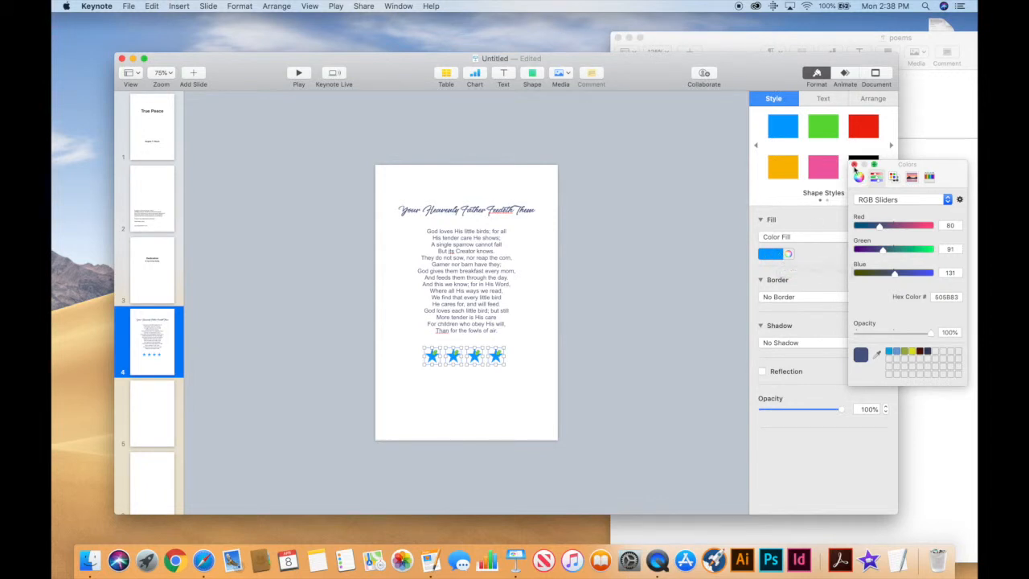
Make the four stars black, then make the title and poem text black.
click(855, 165)
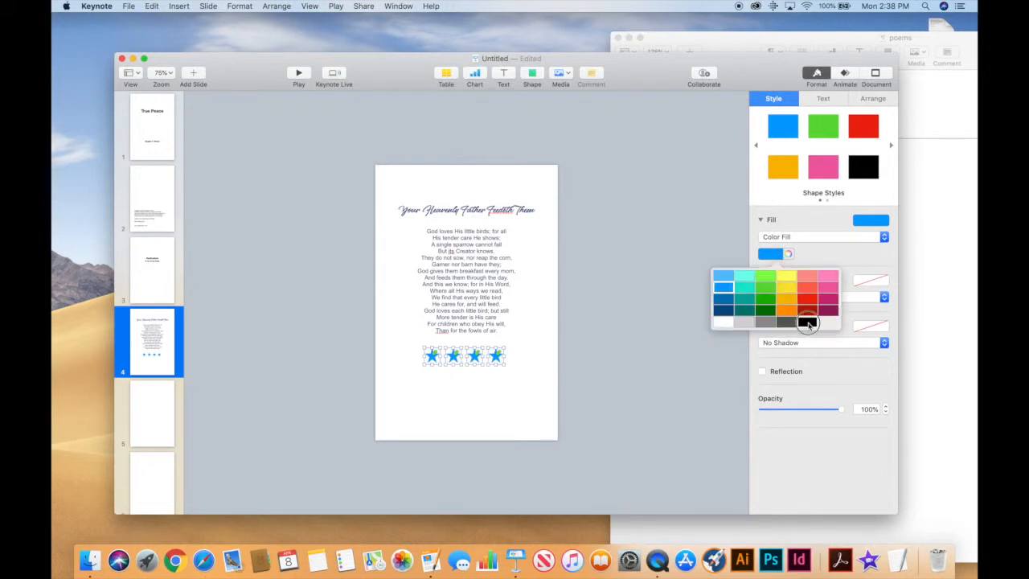
click(810, 324)
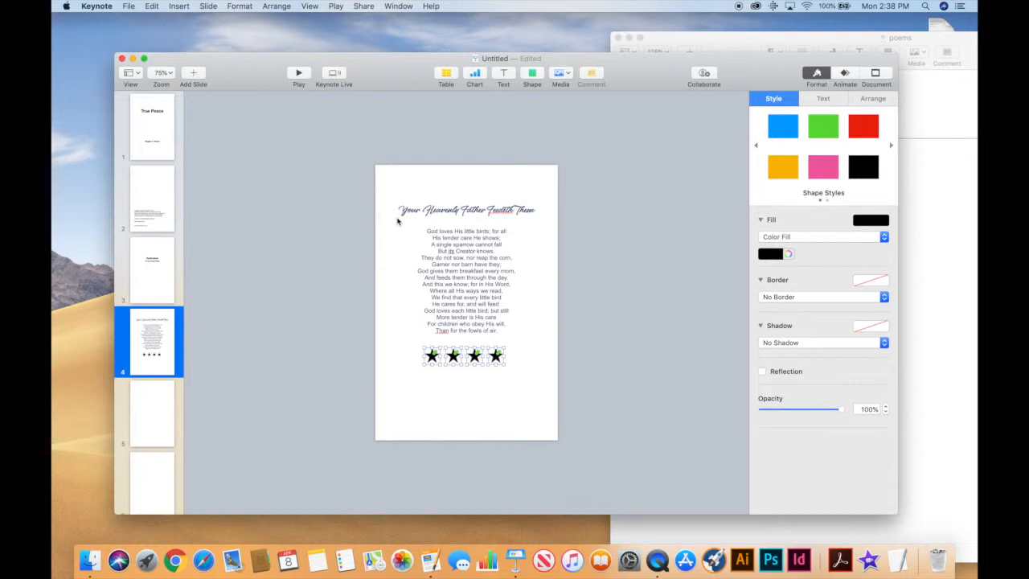
drag(391, 187, 512, 329)
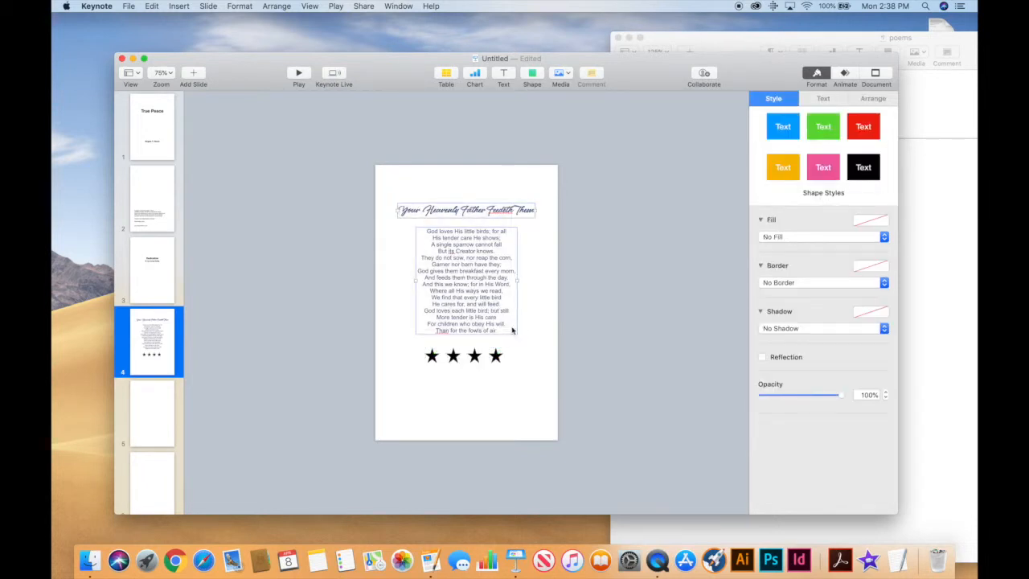
click(825, 99)
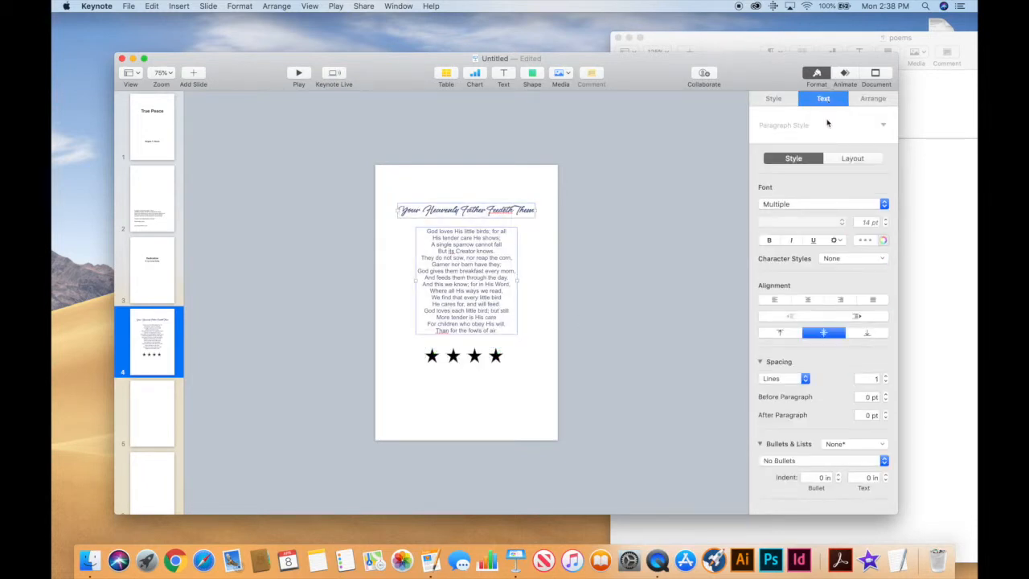
click(882, 240)
click(857, 239)
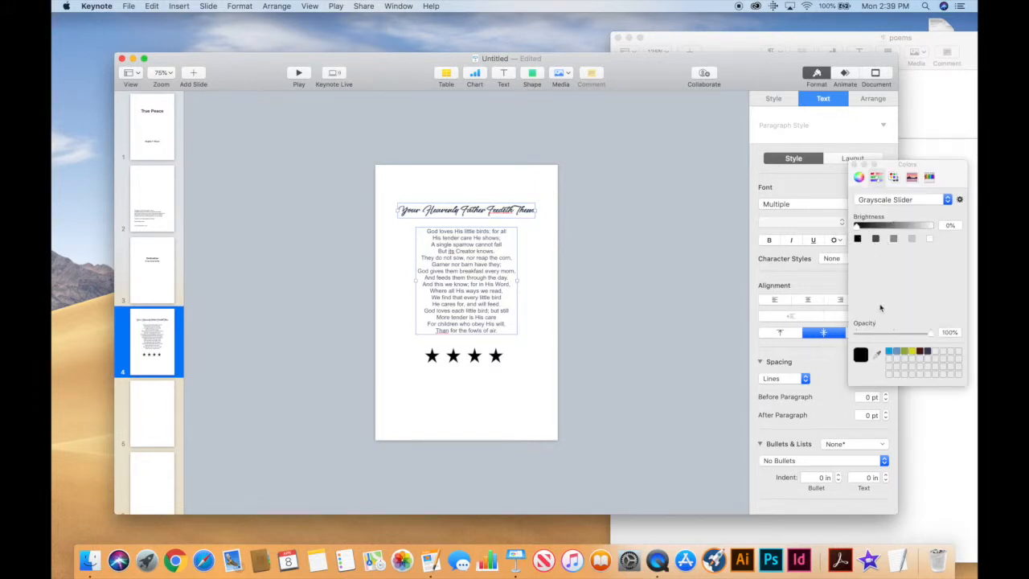
click(527, 426)
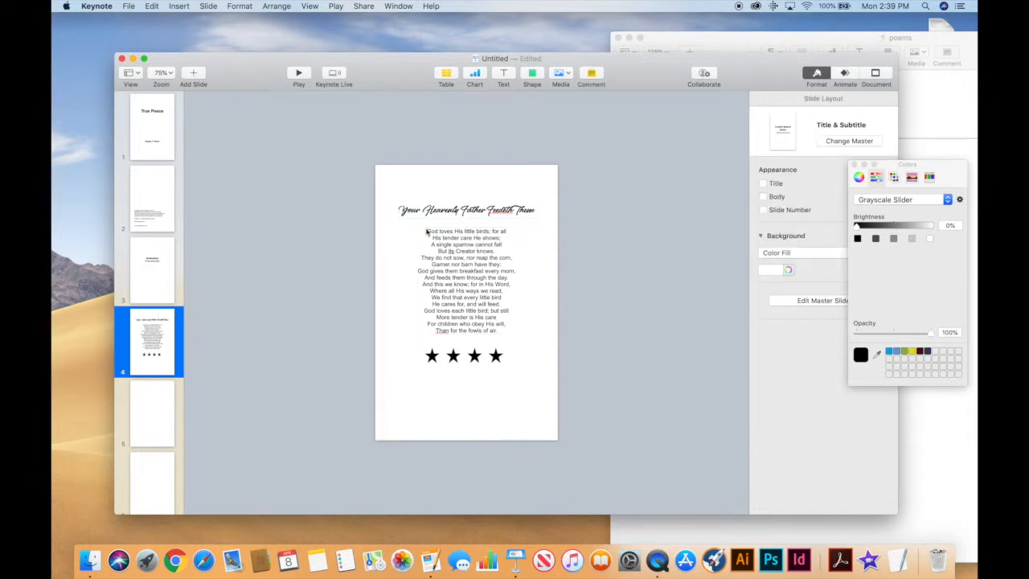
Shift the title, poem and stars together slightly lower on the slide.
drag(375, 193, 555, 392)
drag(459, 266, 464, 286)
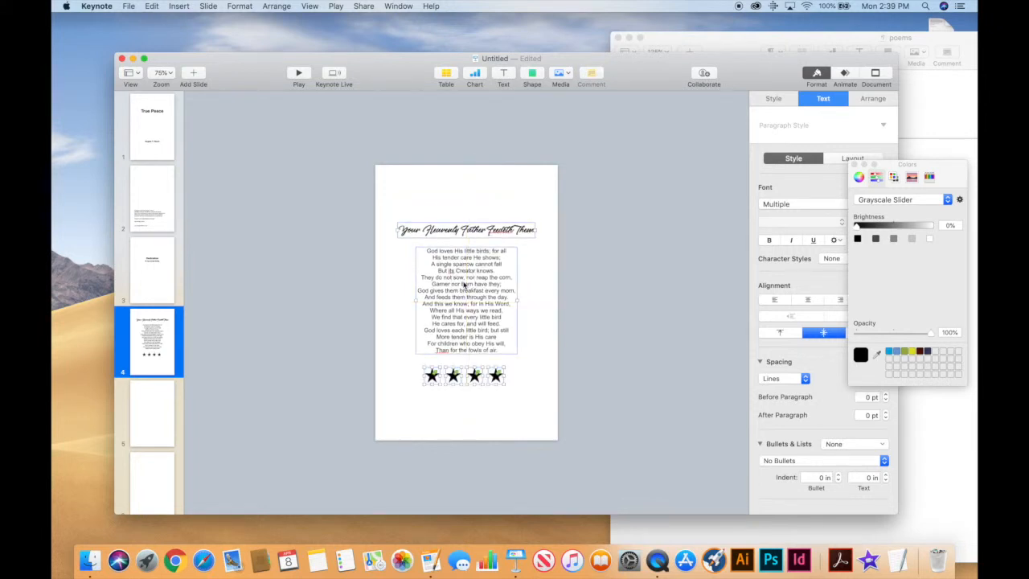
click(509, 180)
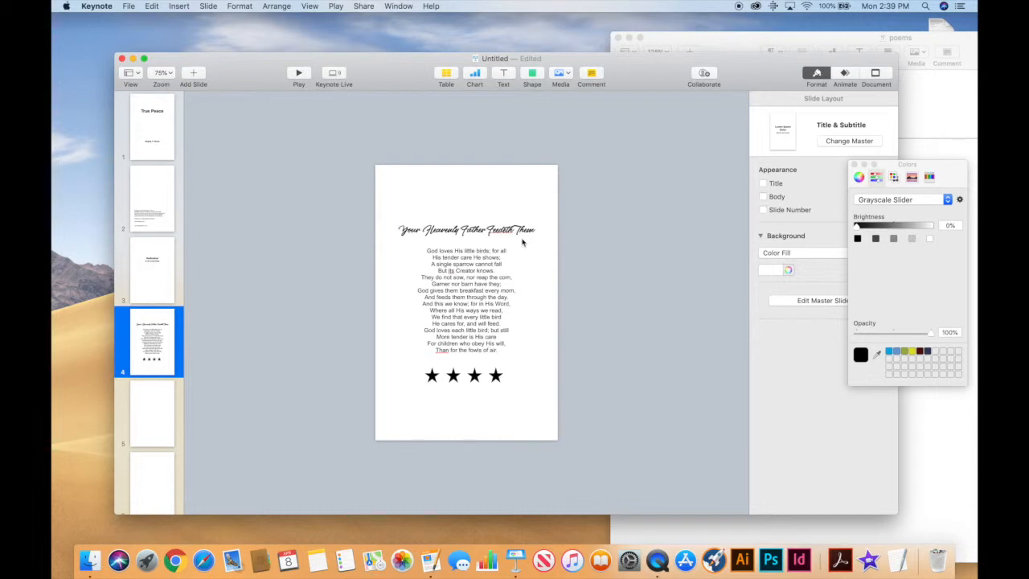
click(483, 236)
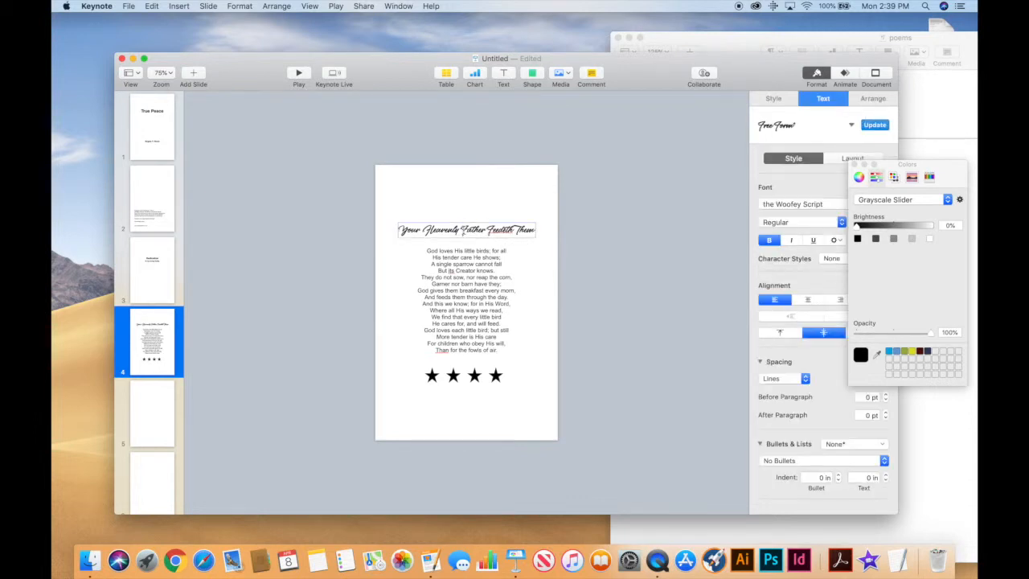
Break the title onto two lines before 'Father', centre-align it, and centre its box horizontally.
key(Return)
click(471, 238)
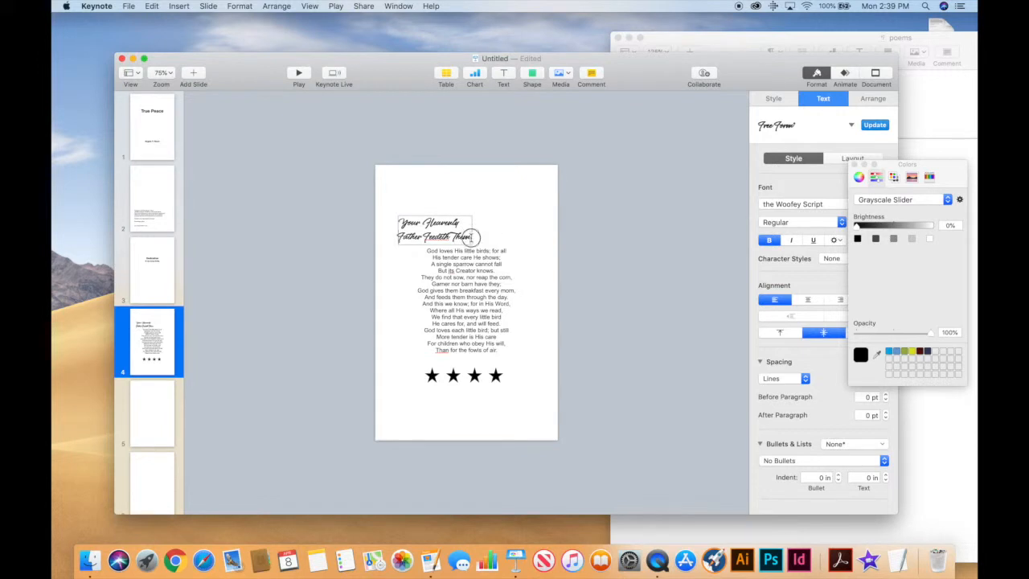
drag(471, 238, 394, 209)
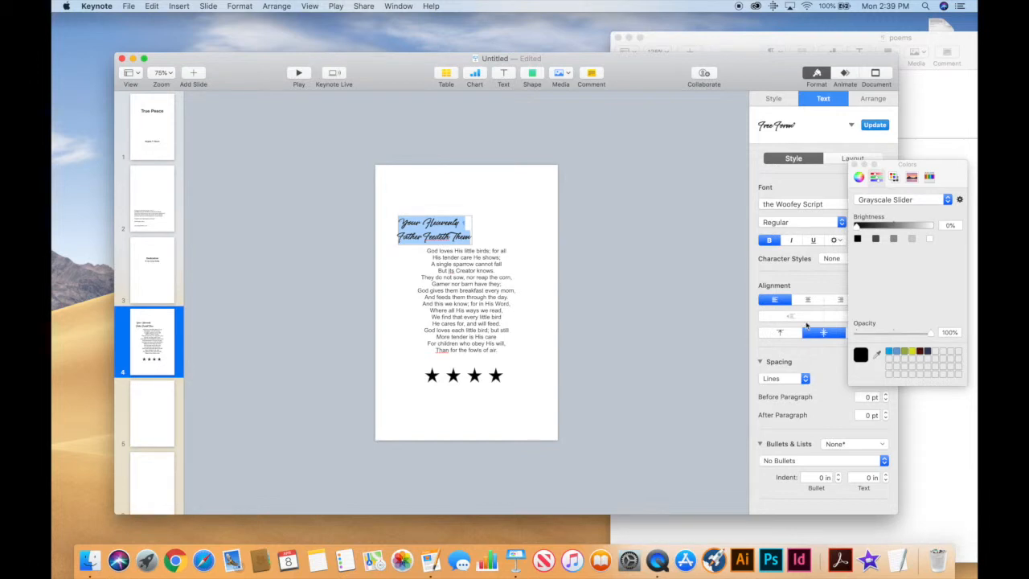
click(807, 299)
click(541, 238)
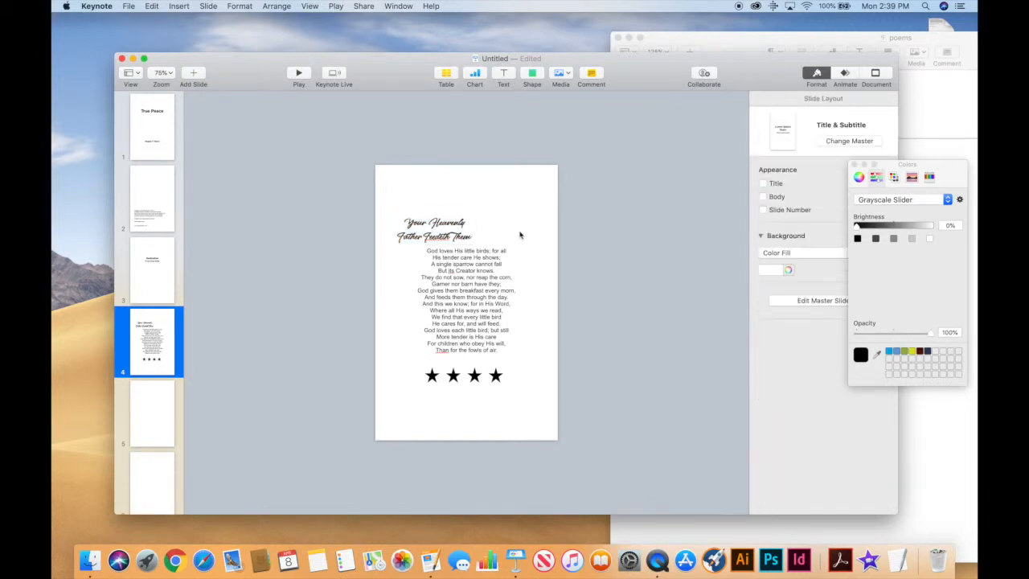
drag(450, 234, 482, 235)
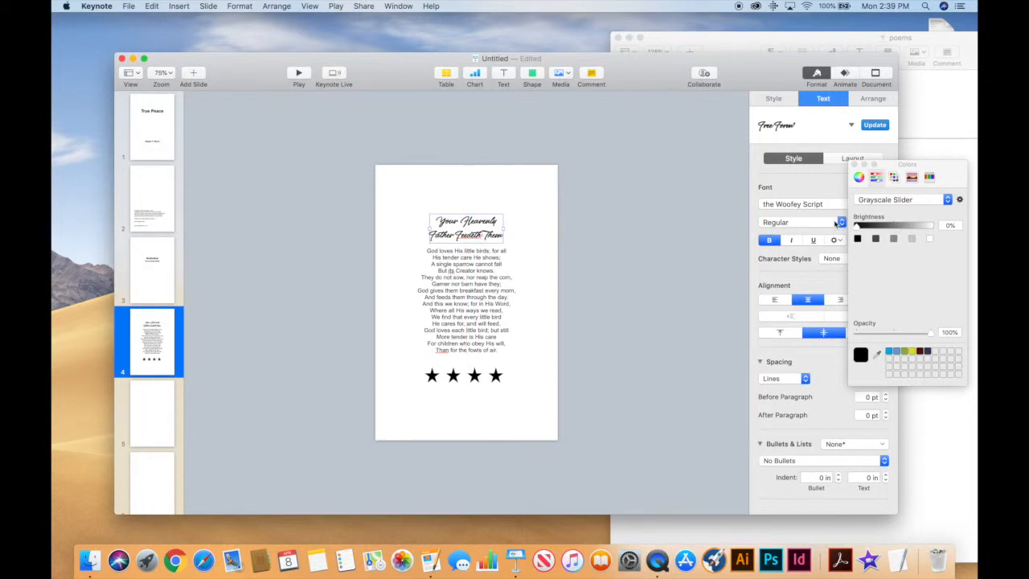
Enlarge the title to 34.4 pt and nudge its box slightly upward.
click(855, 164)
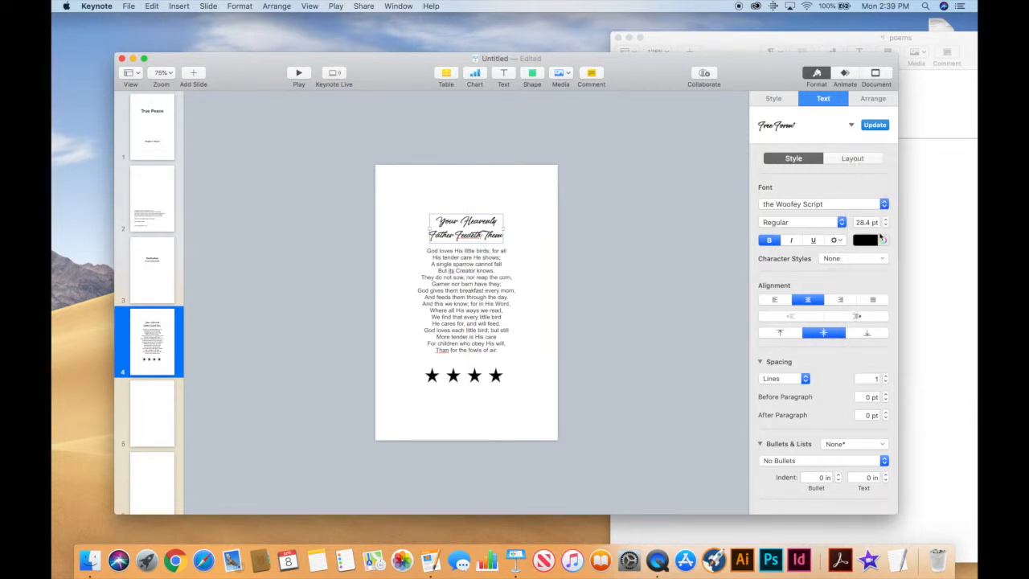
click(885, 219)
click(885, 219)
click(885, 220)
click(886, 220)
click(885, 220)
click(886, 220)
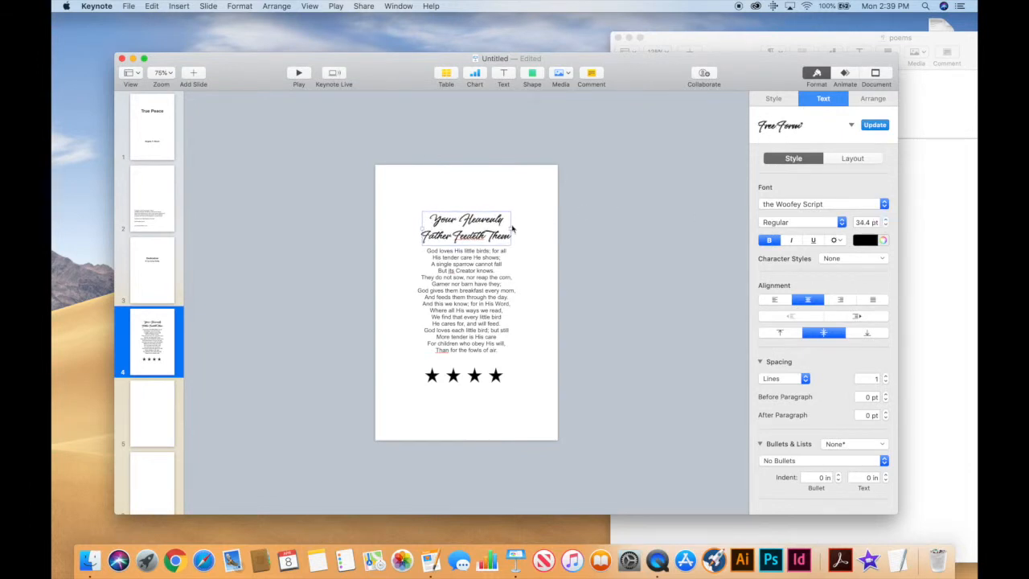
drag(499, 239, 496, 228)
click(474, 286)
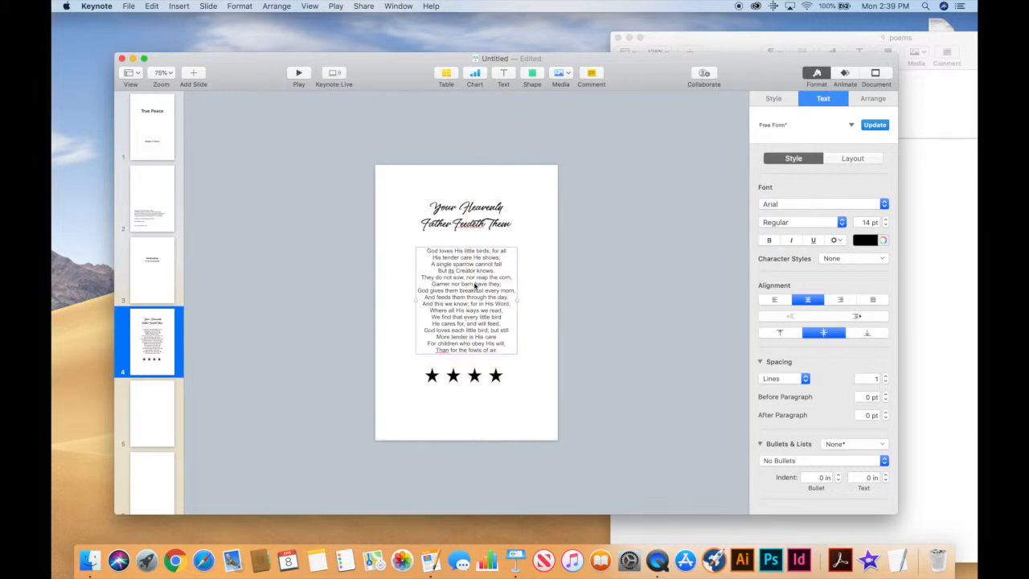
click(552, 293)
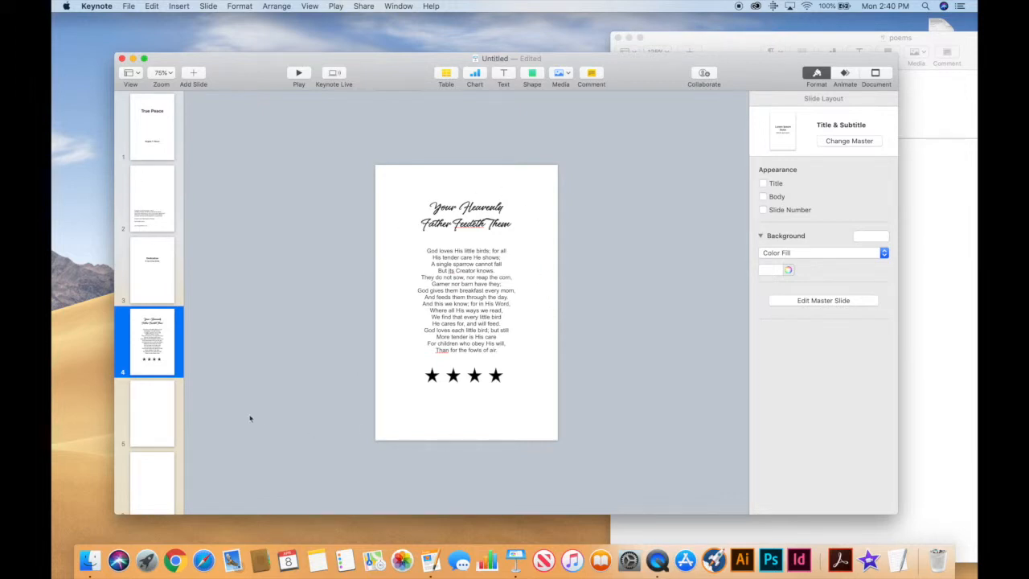
right_click(170, 360)
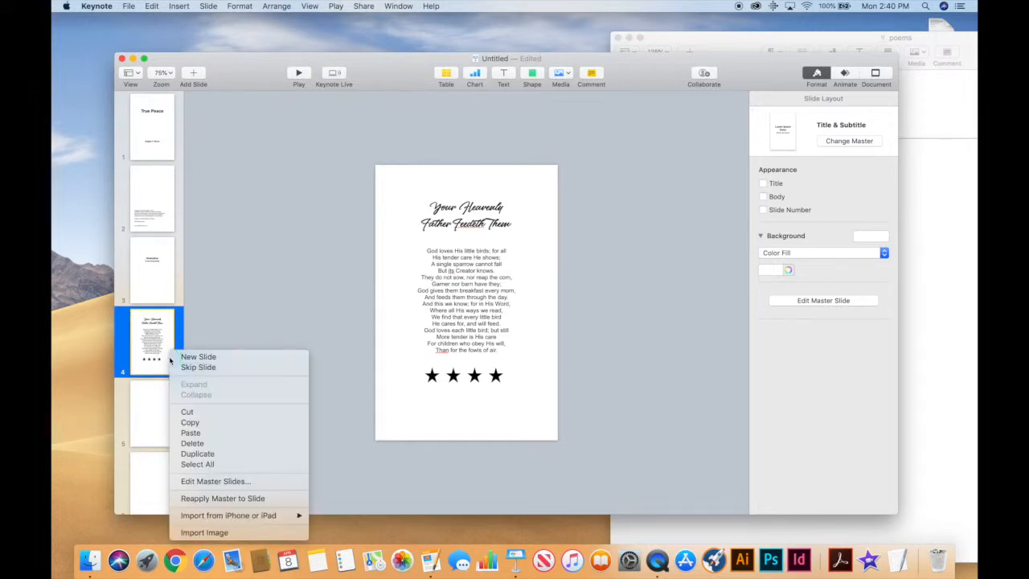
Duplicate slide 4, then duplicate slide 5, creating matching slides 5 and 6.
click(196, 454)
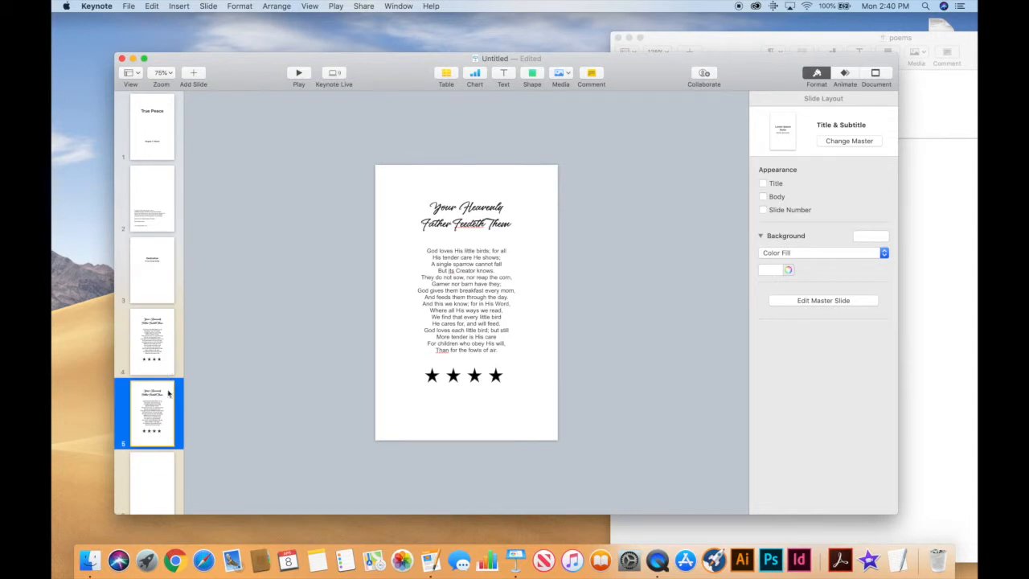
right_click(163, 420)
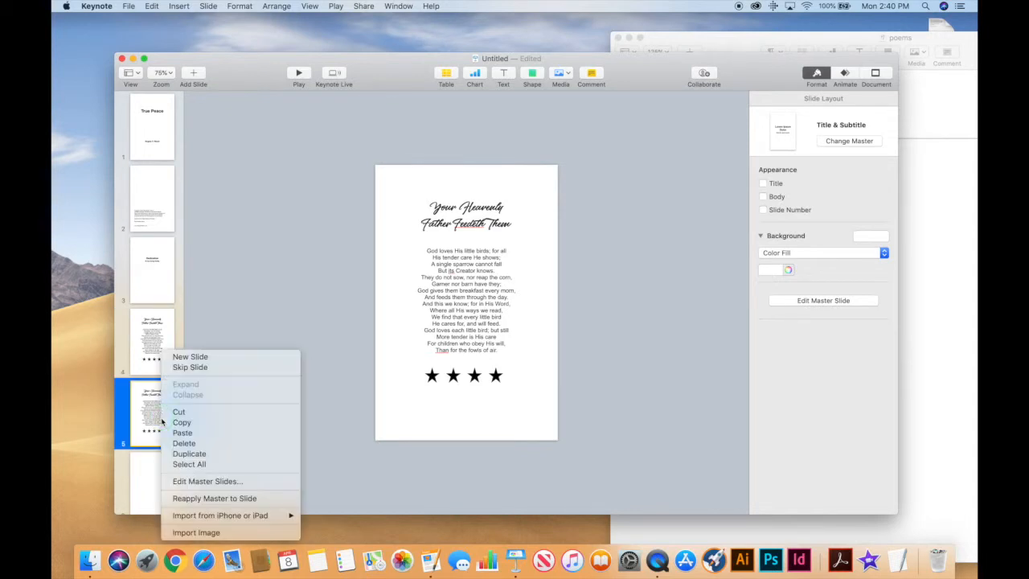
click(185, 455)
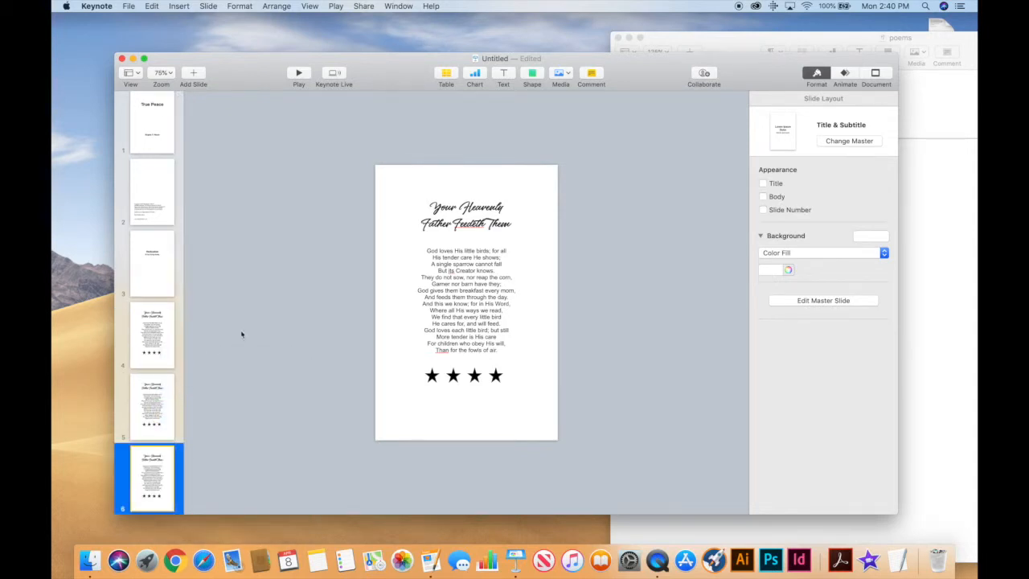
click(156, 338)
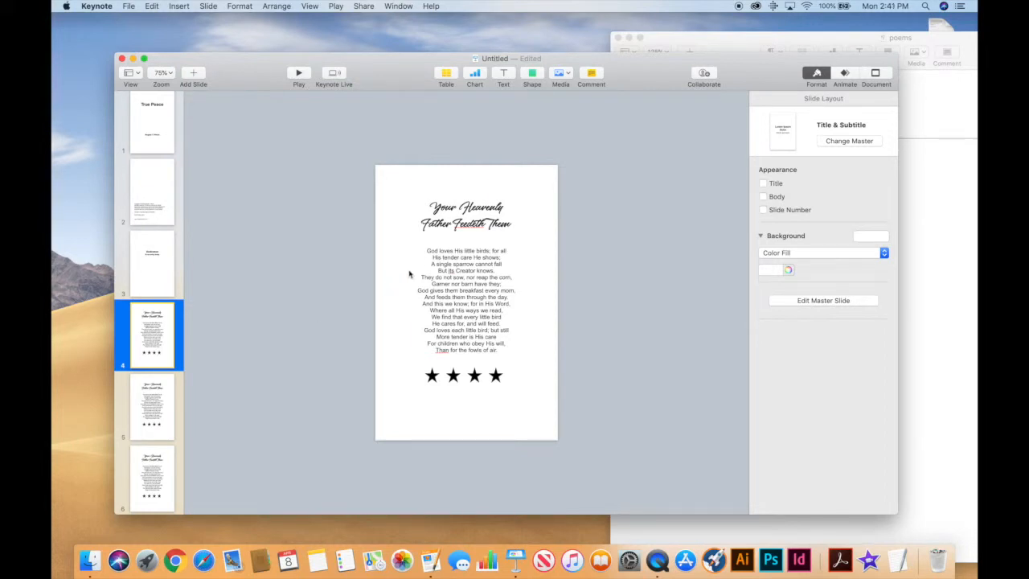
click(167, 403)
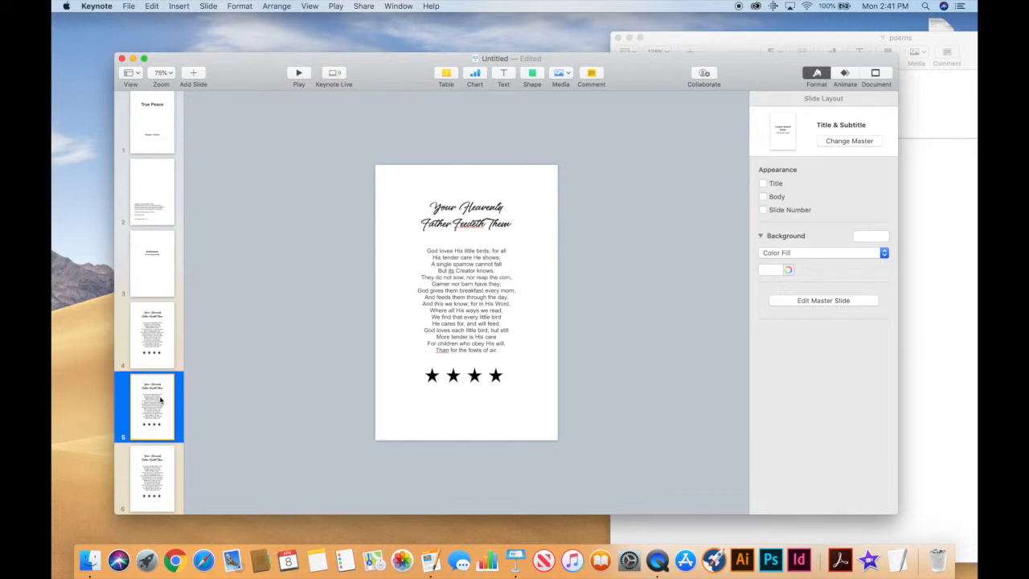
Replace slide 5's title with 'All Things Obey God' copied from the Poems document.
click(887, 528)
scroll(768, 308, down, 15)
scroll(765, 312, down, 20)
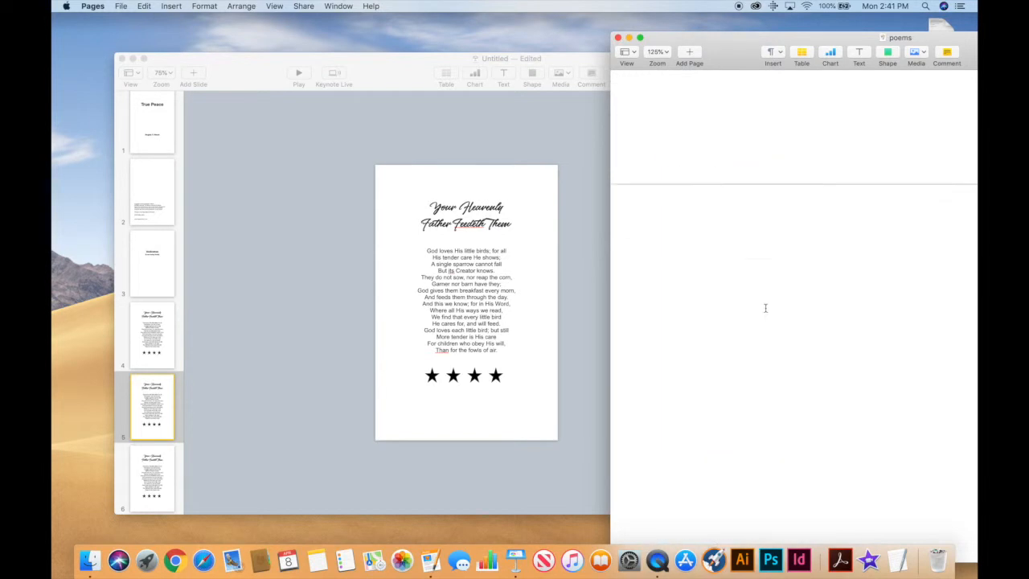
scroll(765, 313, down, 15)
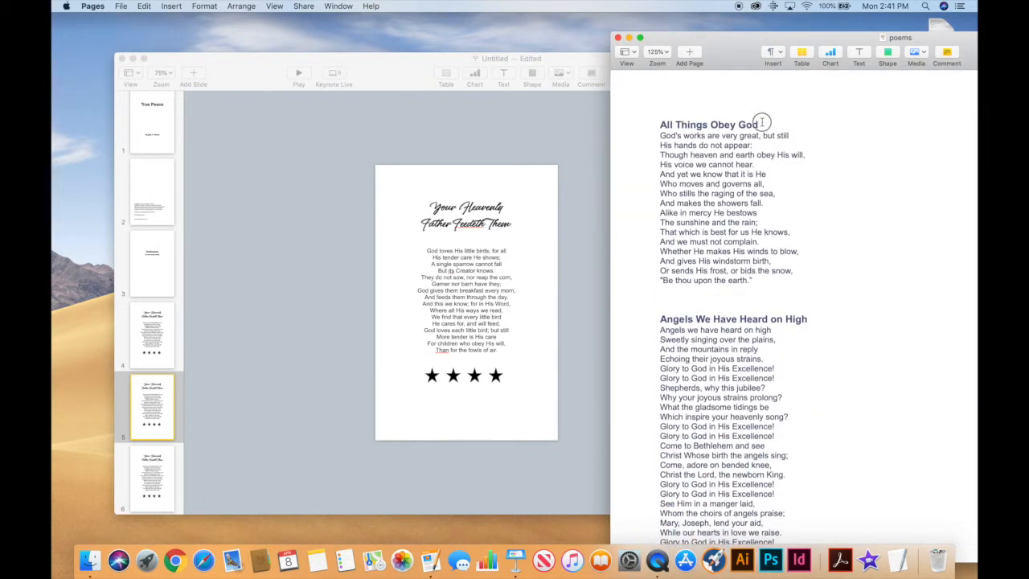
drag(761, 125, 688, 112)
key(super+c)
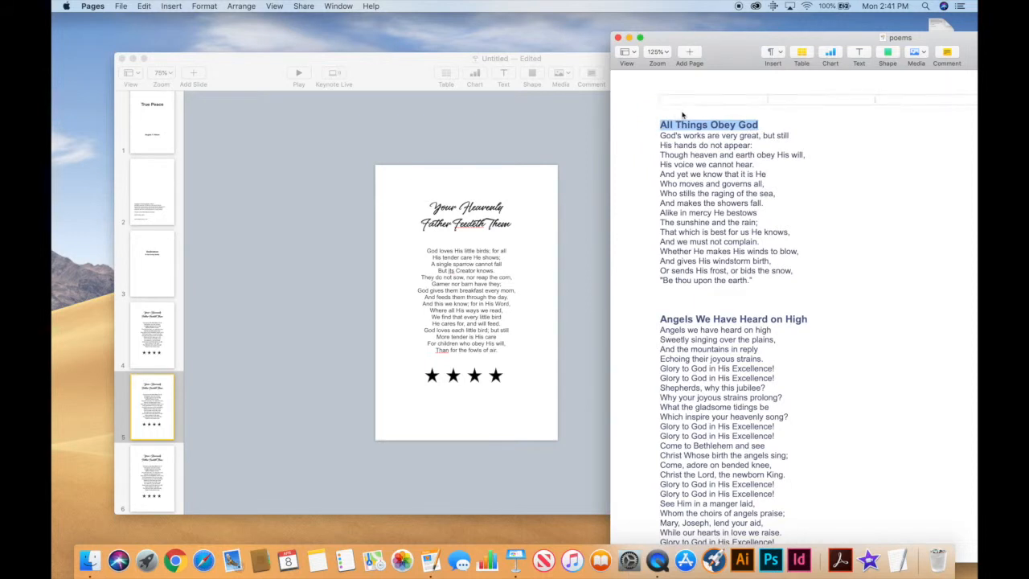
click(456, 228)
click(456, 228)
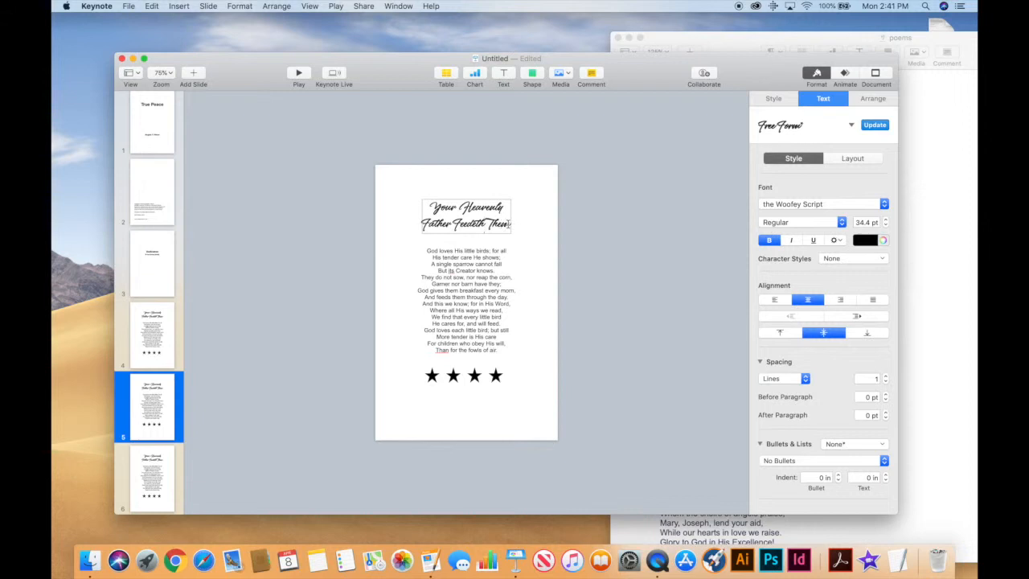
drag(507, 224, 392, 185)
key(super+v)
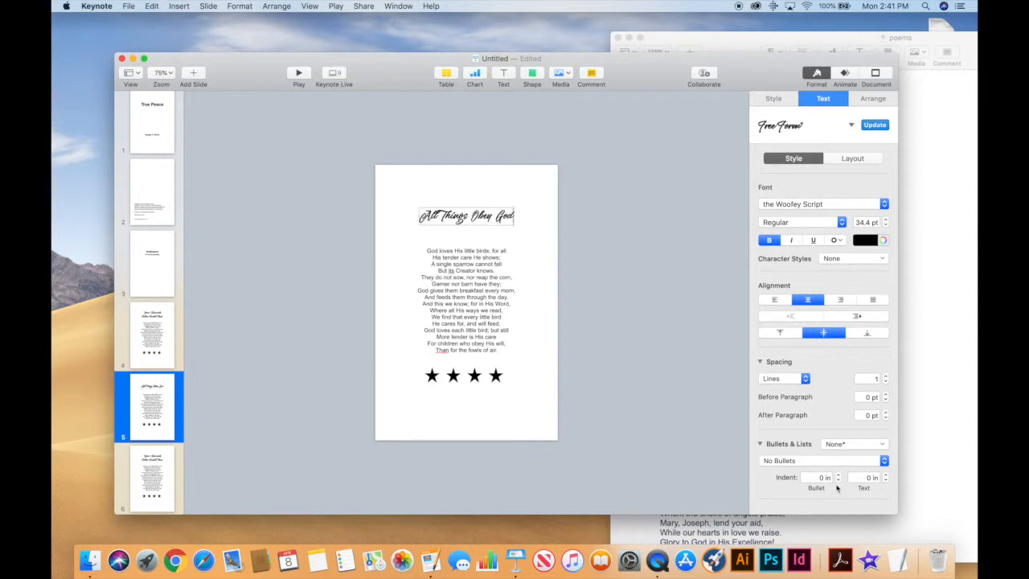
Paste the All Things Obey God poem over the old poem and centre its box.
click(917, 419)
drag(660, 135, 770, 290)
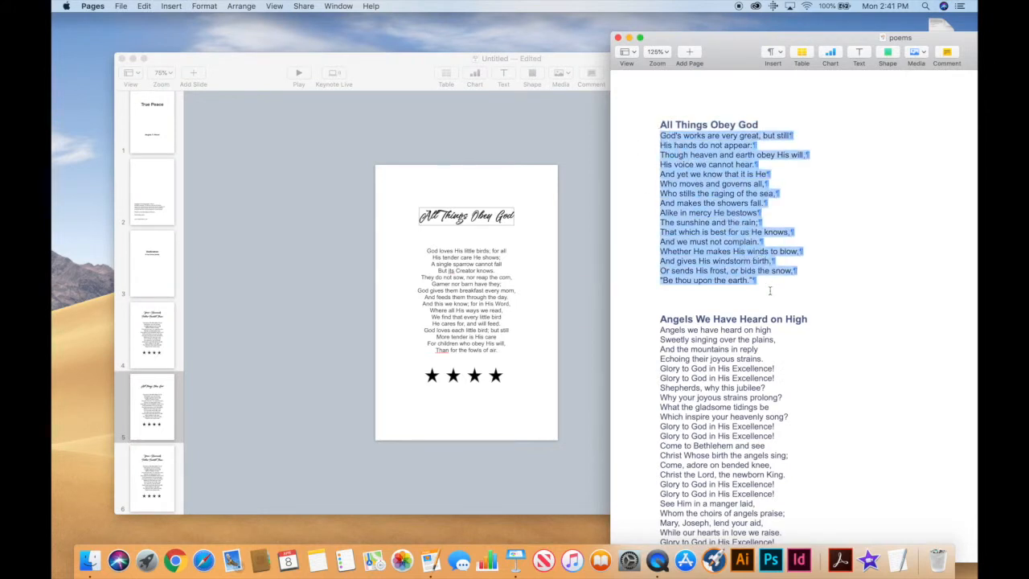
click(482, 269)
click(466, 252)
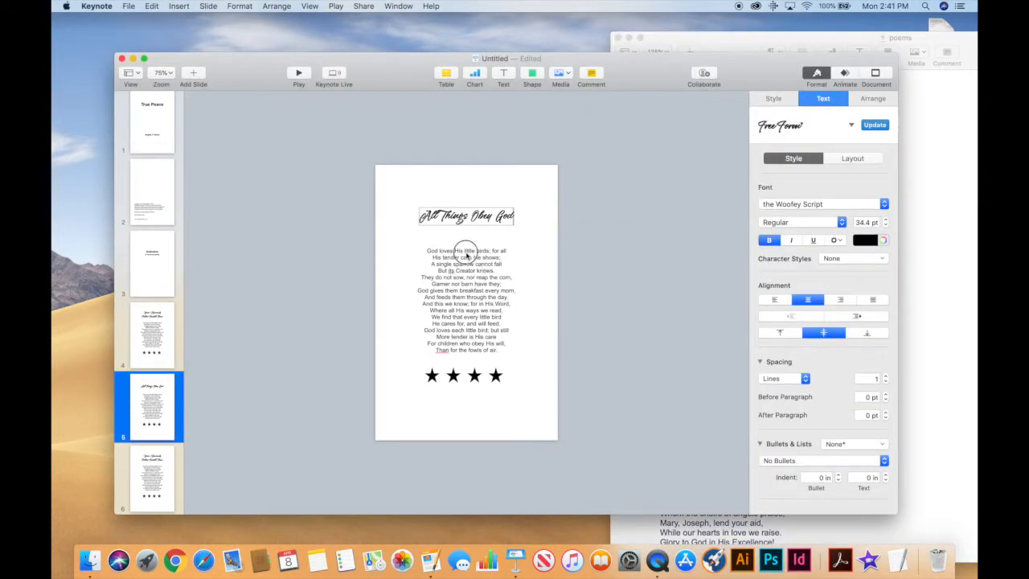
drag(426, 249, 528, 353)
text(God's works are very great, but still His hands do not appear; Though heaven and earth obey His will His voice we cannot hear. And yet we know that it is He Who moves and governs all, Who stills the raging of the sea, And makes the showers fall. Alike in mercy He bestows The sunshine and the rain; That which is best for us He knows, And we must not complain. Whether He makes His winds to blow And gives His windstorm birth, Or sends His frost, or bids the snow, "Be thou upon the earth.")
click(551, 396)
drag(513, 306, 469, 303)
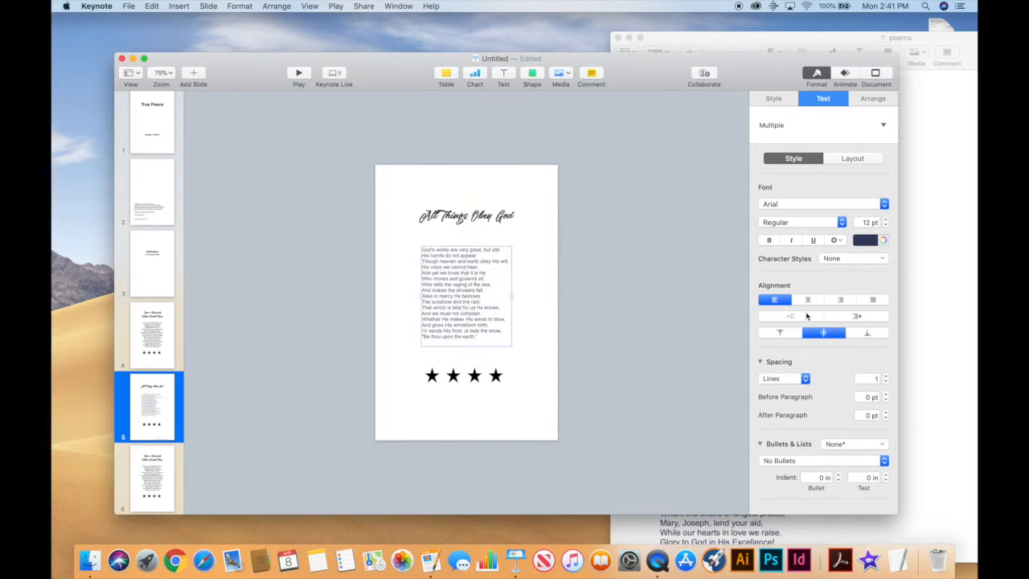
Centre-align the poem lines and set the poem text colour to black.
click(808, 299)
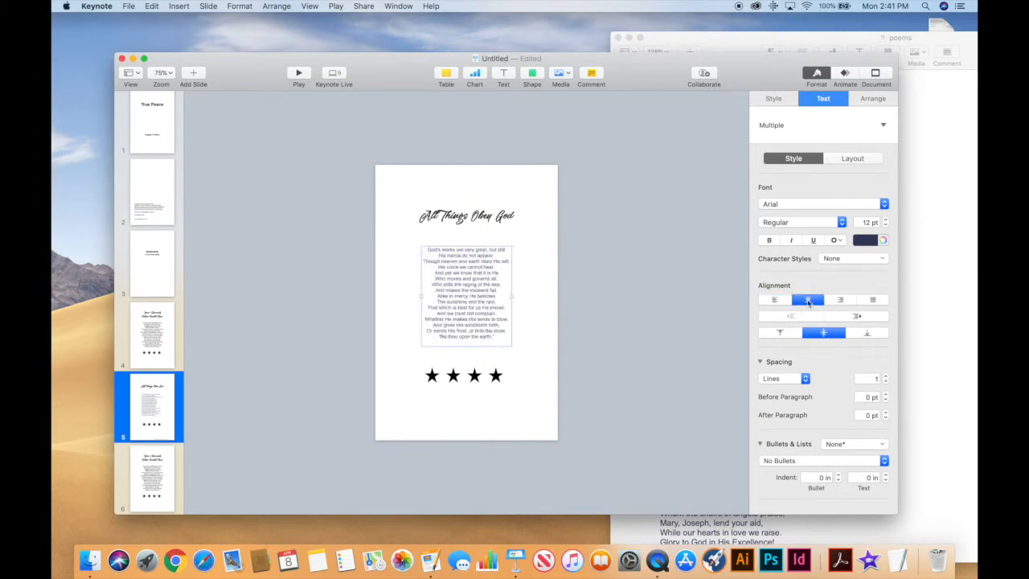
click(883, 240)
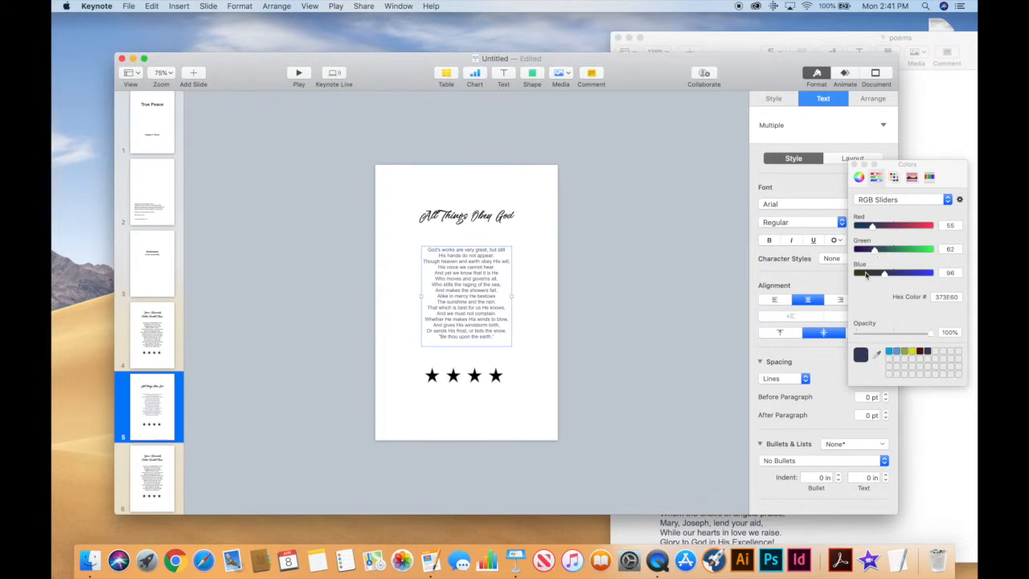
click(824, 207)
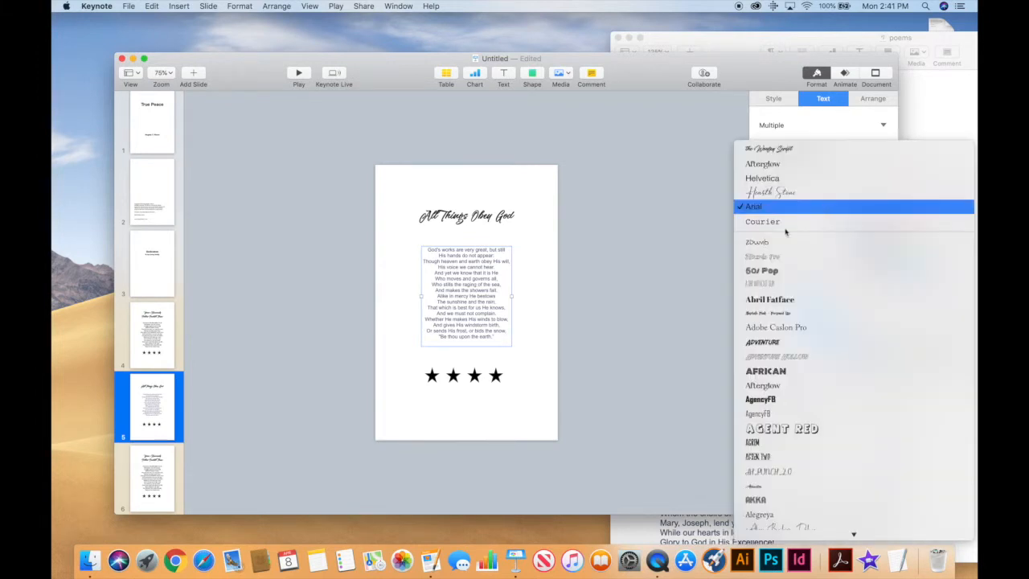
click(615, 329)
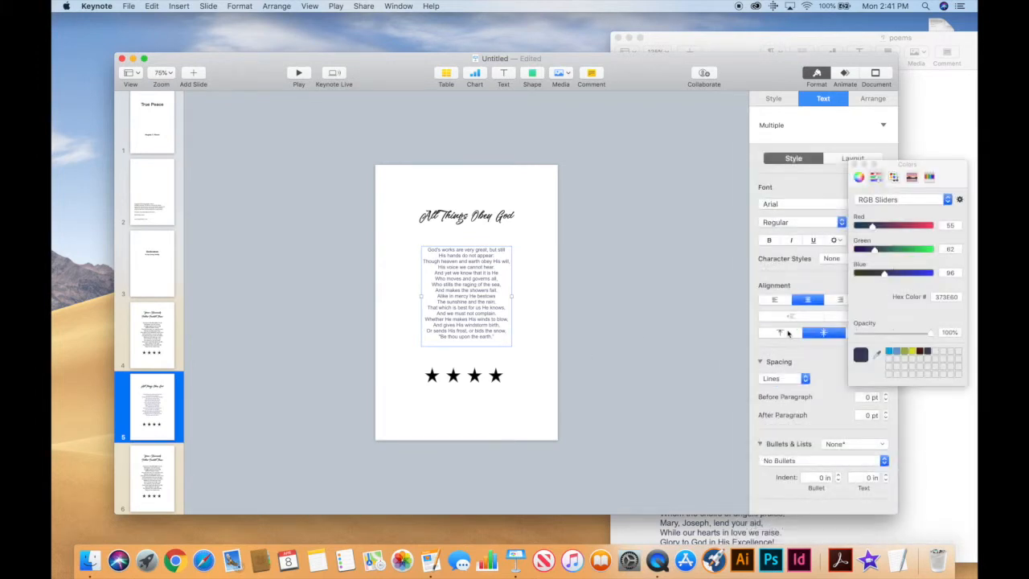
click(855, 164)
click(868, 240)
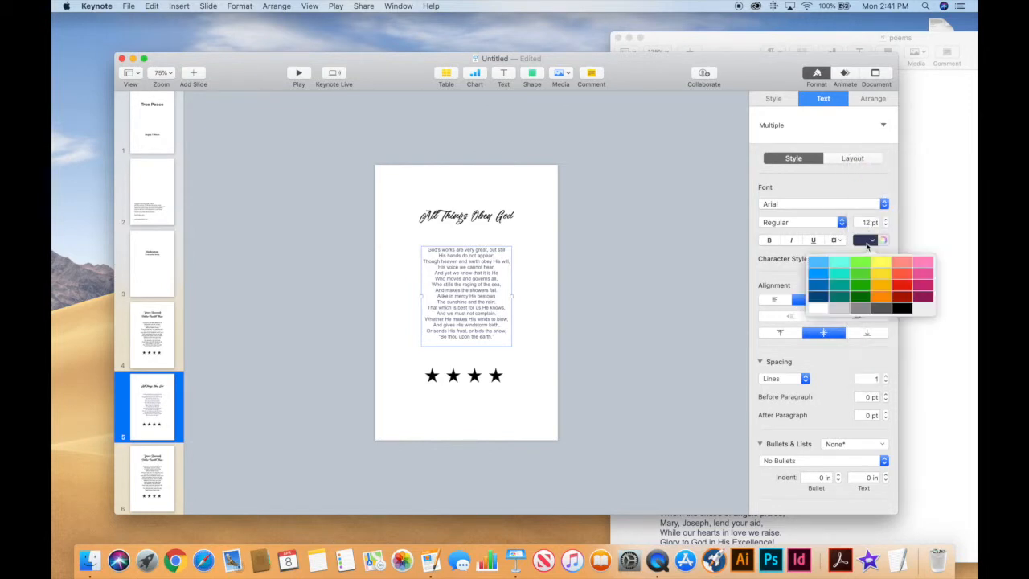
click(904, 311)
Enlarge the poem font size a step and nudge the poem box slightly upward.
click(527, 336)
click(450, 304)
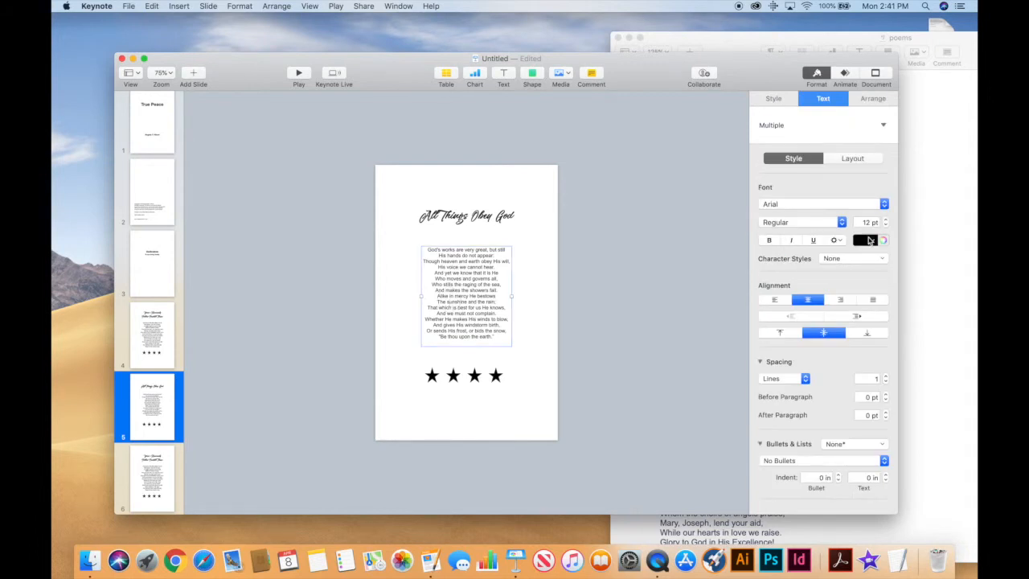
click(885, 220)
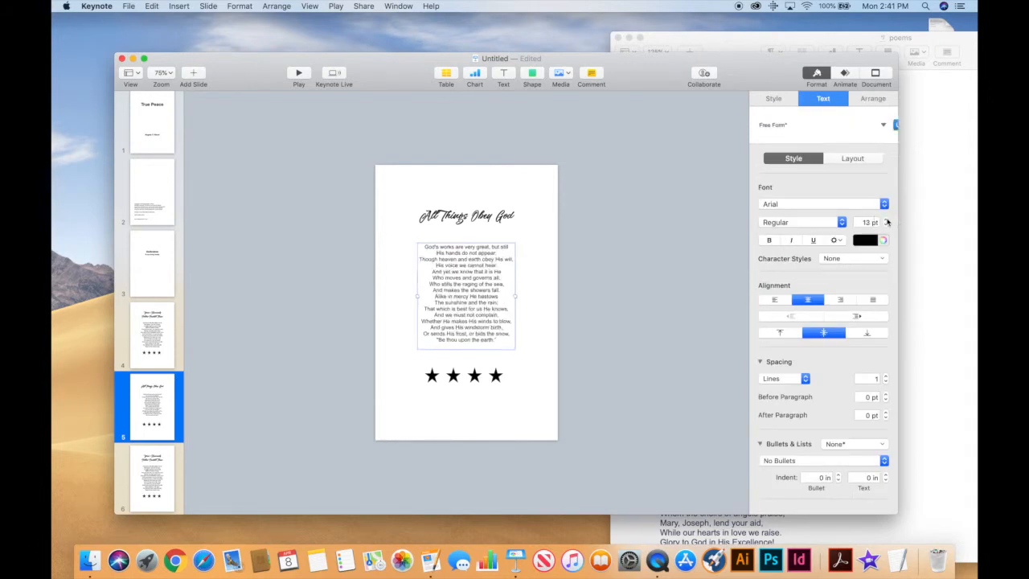
click(542, 334)
drag(482, 303, 476, 299)
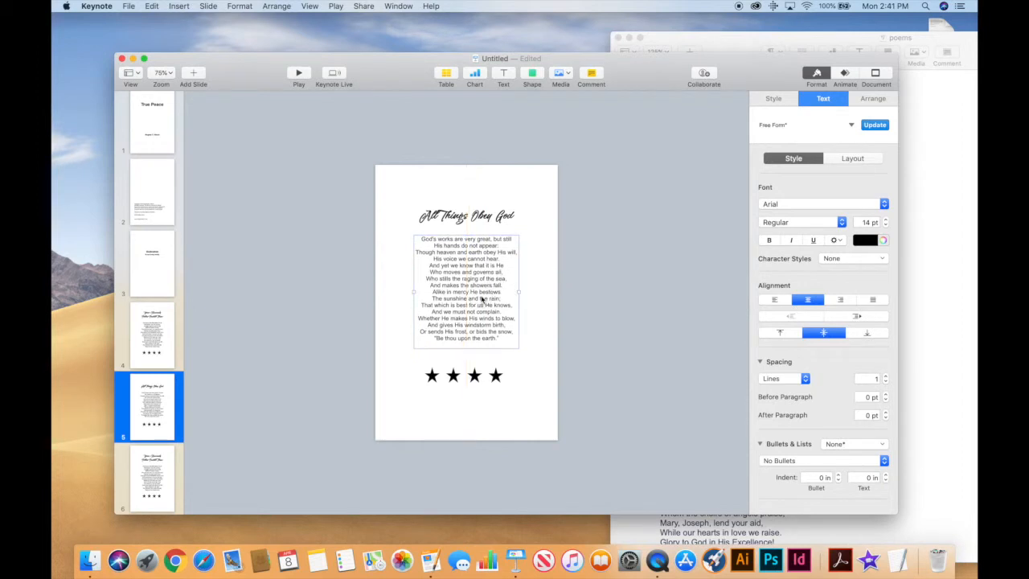
scroll(149, 406, down, 3)
click(150, 406)
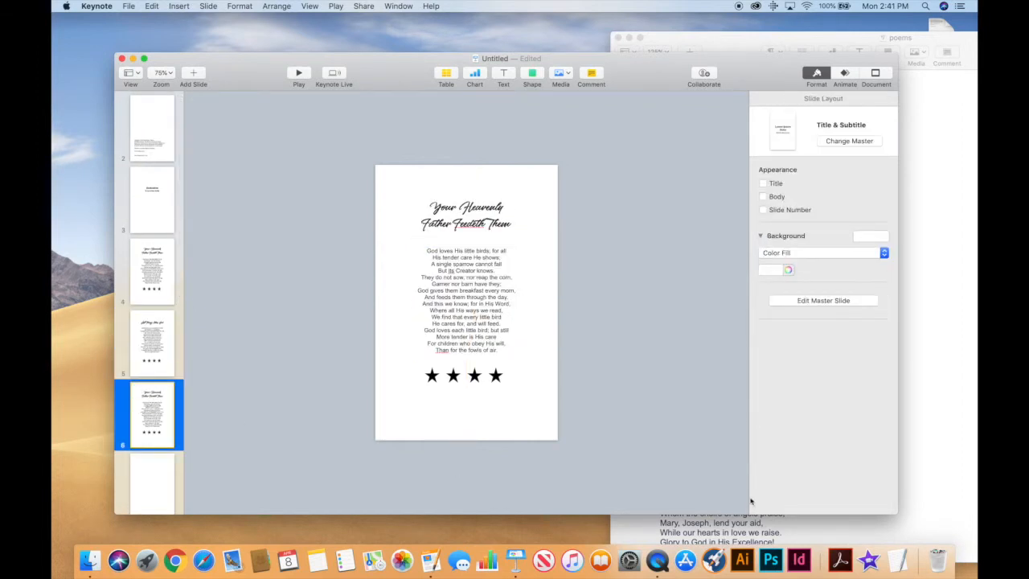
Delete slide 6's old title box and paste in the Angels We Have Heard on High poem.
click(959, 480)
scroll(807, 394, down, 5)
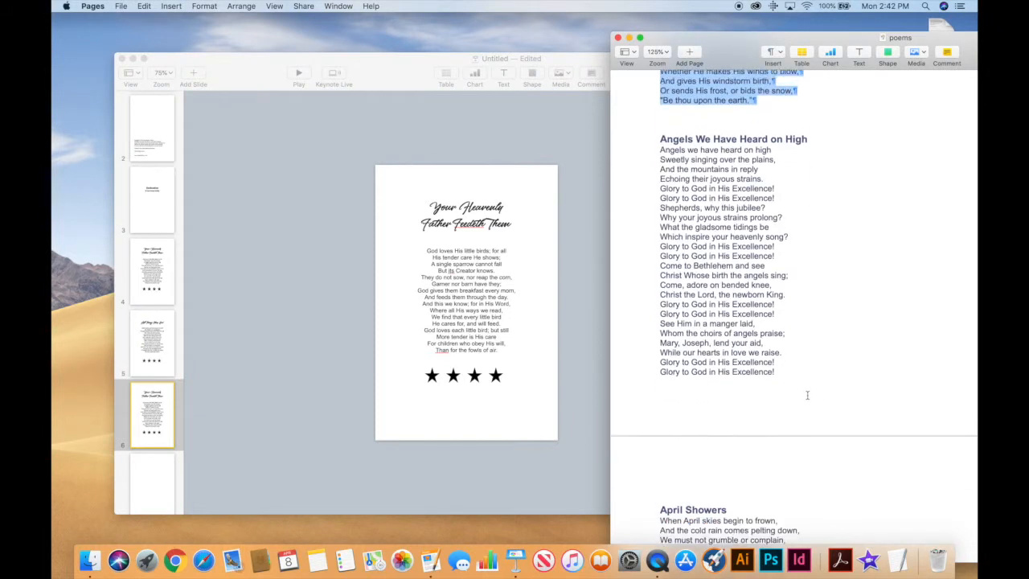
drag(662, 132, 797, 398)
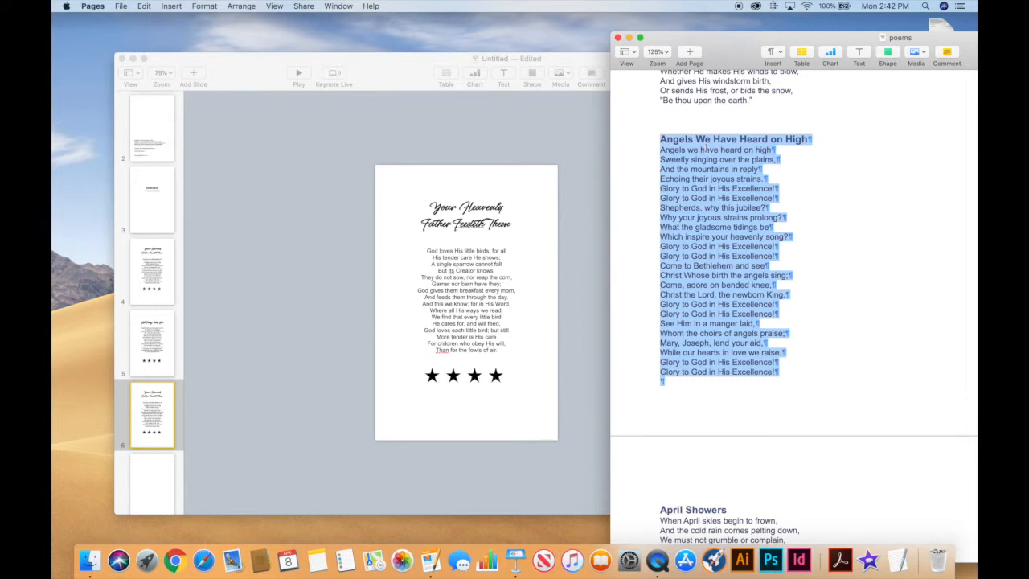
click(455, 287)
click(431, 203)
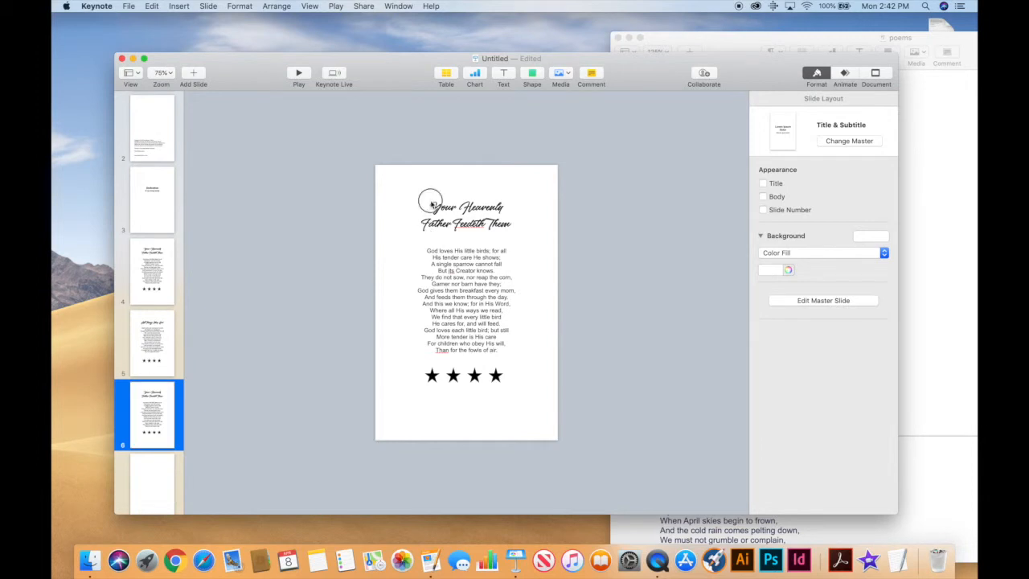
key(BackSpace)
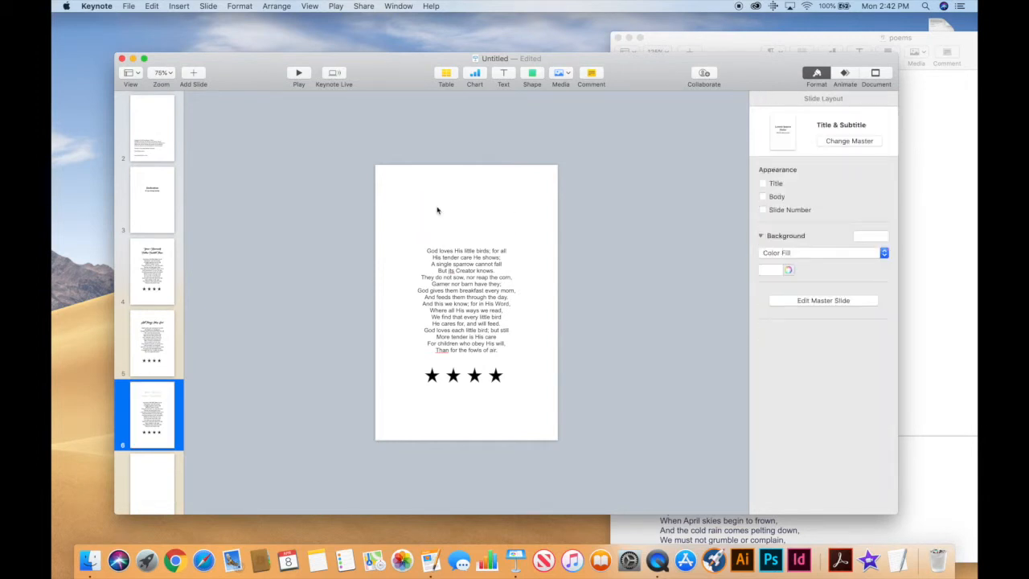
drag(459, 262, 515, 322)
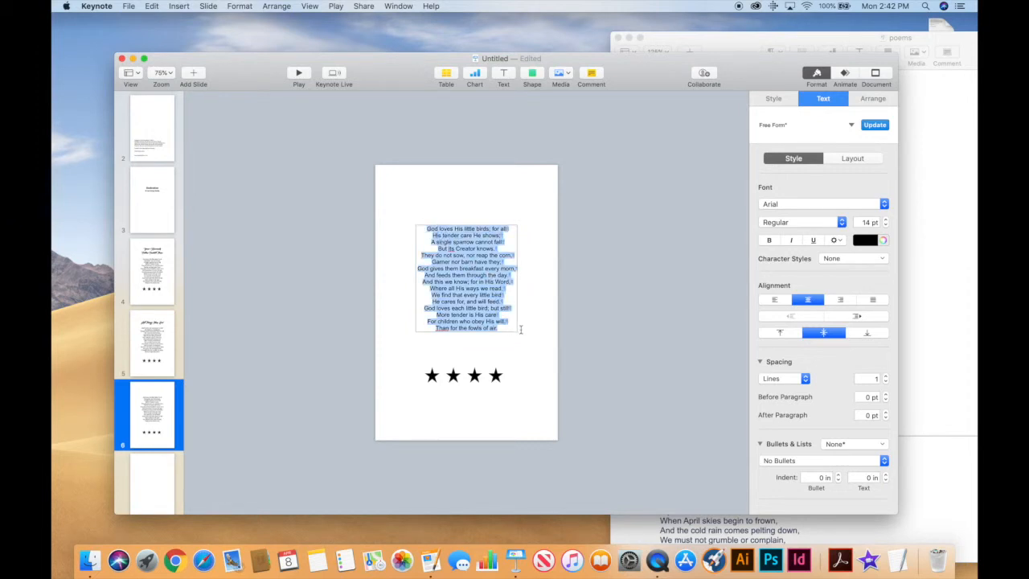
text(Angels We Have Heard on High Angels we have heard on high Sweetly singing over the plains, And the mountains in reply Echoing their joyous strains Glory to God in His Excellence! Glory to God in His Excellence! Shepherds, why this jubilee? Why your joyous strains prolong? What the gladsome tidings be Which inspire your heavenly song? Glory to God in His Excellence! Glory to God in His Excellence! Come to Bethlehem and see Christ Whose birth the angels sing; Come, adore on bended knee, Christ the Lord, the newborn King. Glory to God in His Excellence! Glory to God in His Excellence! See Him in a manger laid, Whom the choirs of angels praise; Mary, Joseph, lend your aid, While our hearts in love we raise. Glory to God in His Excellence! Glory to God in His Excellence!)
click(554, 397)
drag(536, 345, 477, 327)
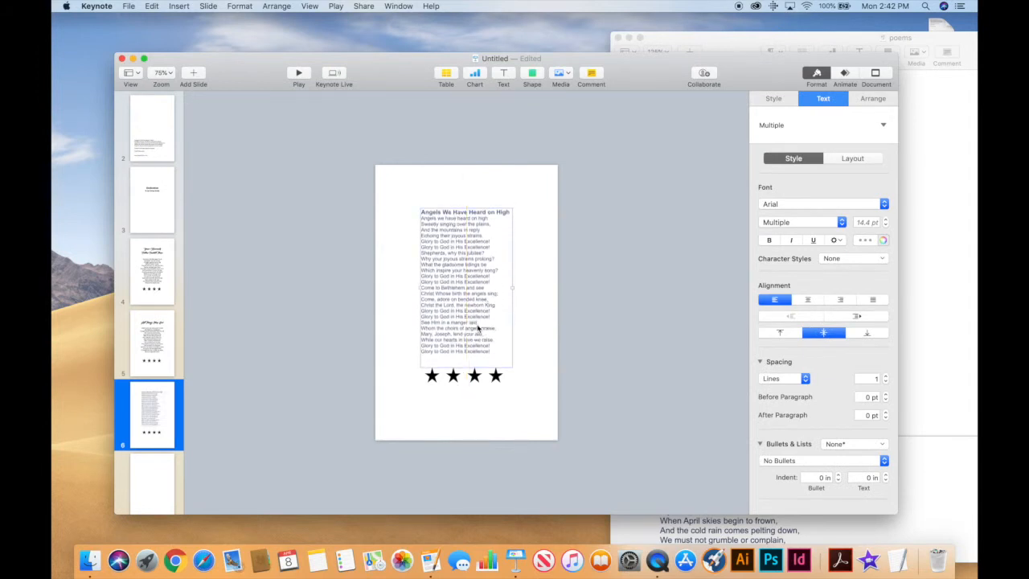
Enlarge the title line 'Angels We Have Heard on High' to 24.4 pt.
click(508, 214)
click(508, 214)
drag(510, 214, 404, 205)
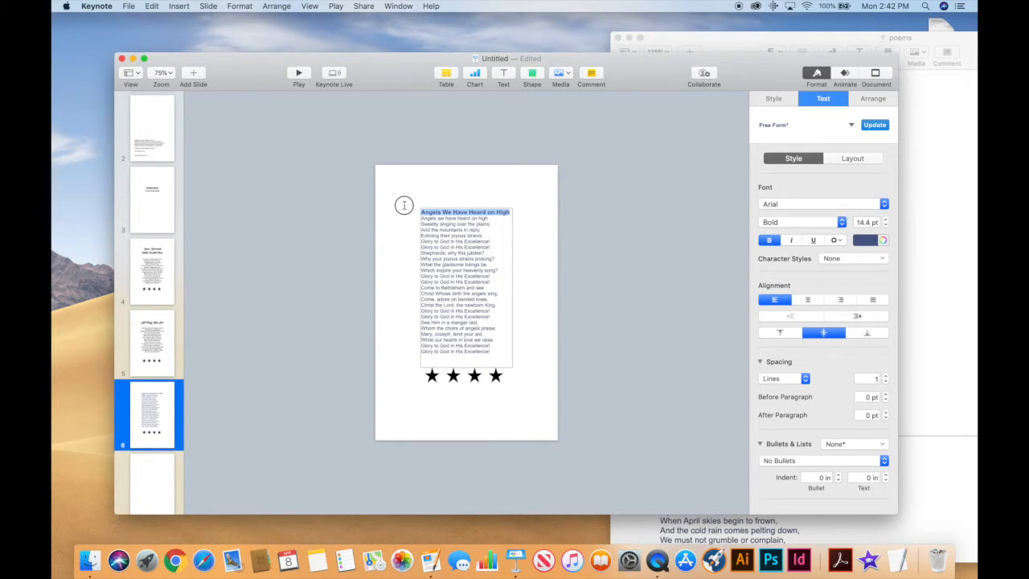
click(885, 220)
click(886, 219)
click(886, 219)
click(886, 220)
click(886, 220)
click(885, 220)
click(886, 220)
click(885, 220)
click(885, 220)
click(886, 219)
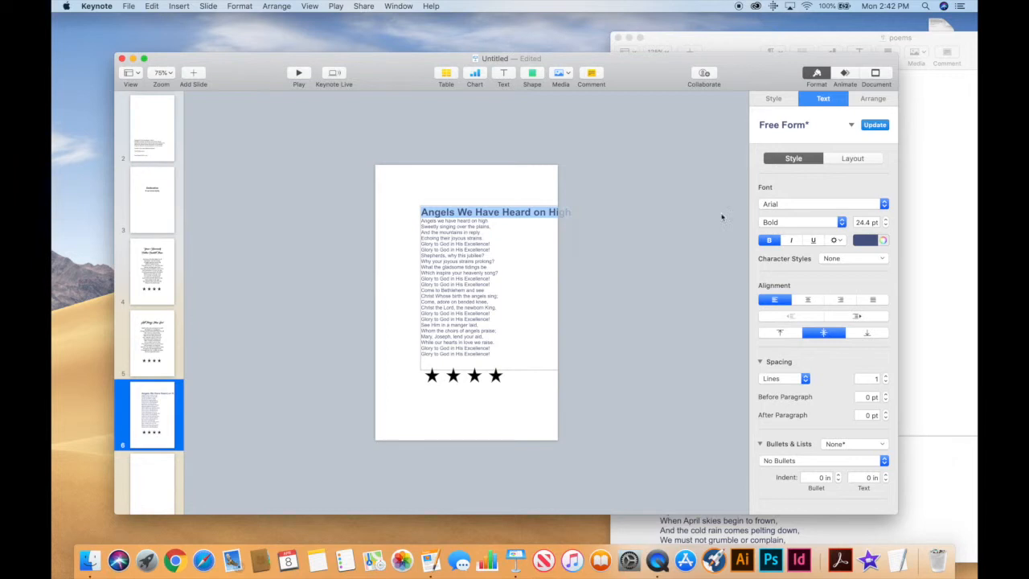
Add a blank line below the title, centre-align all lines, and centre the box.
click(570, 211)
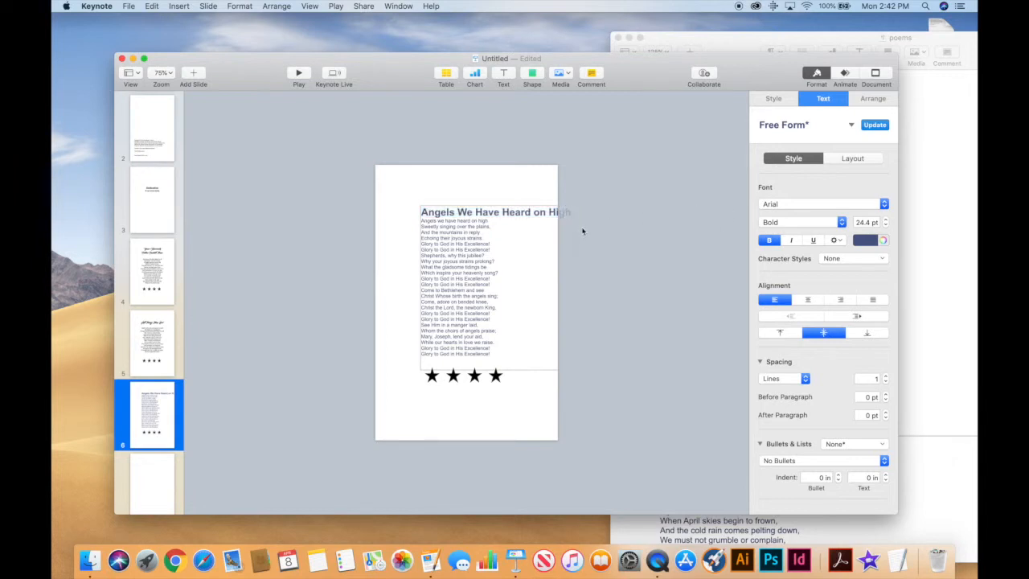
key(Return)
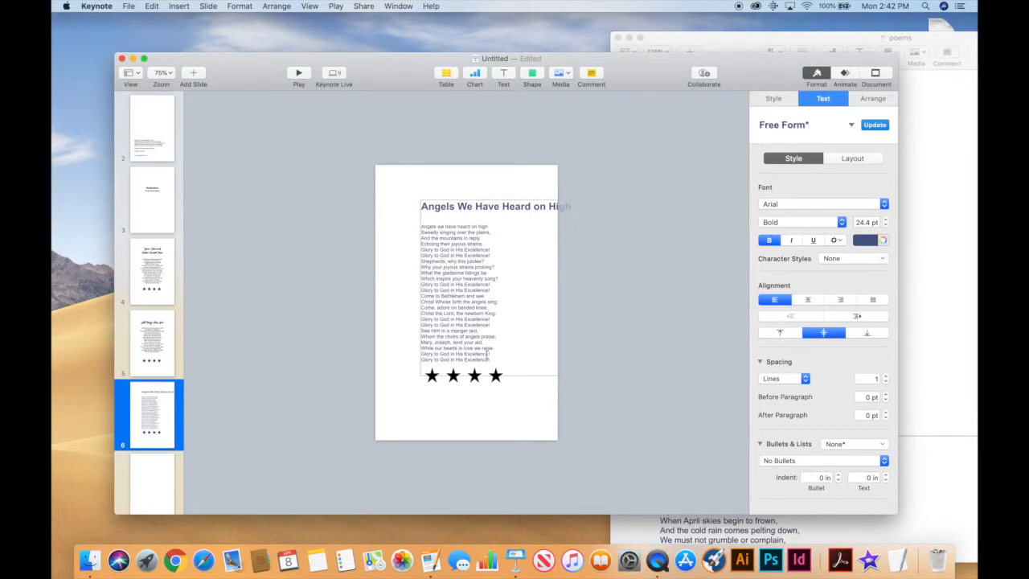
key(super+a)
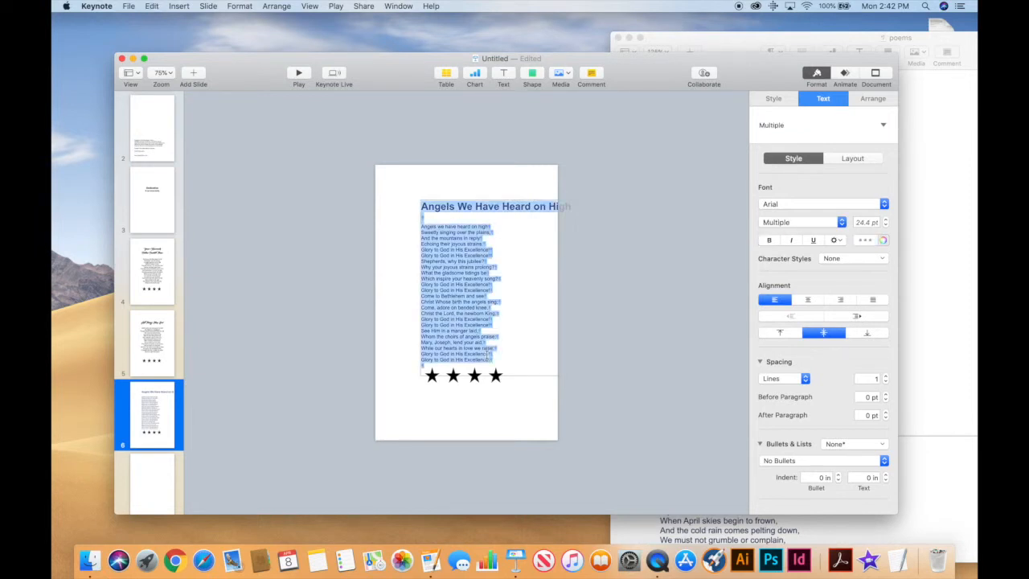
click(808, 300)
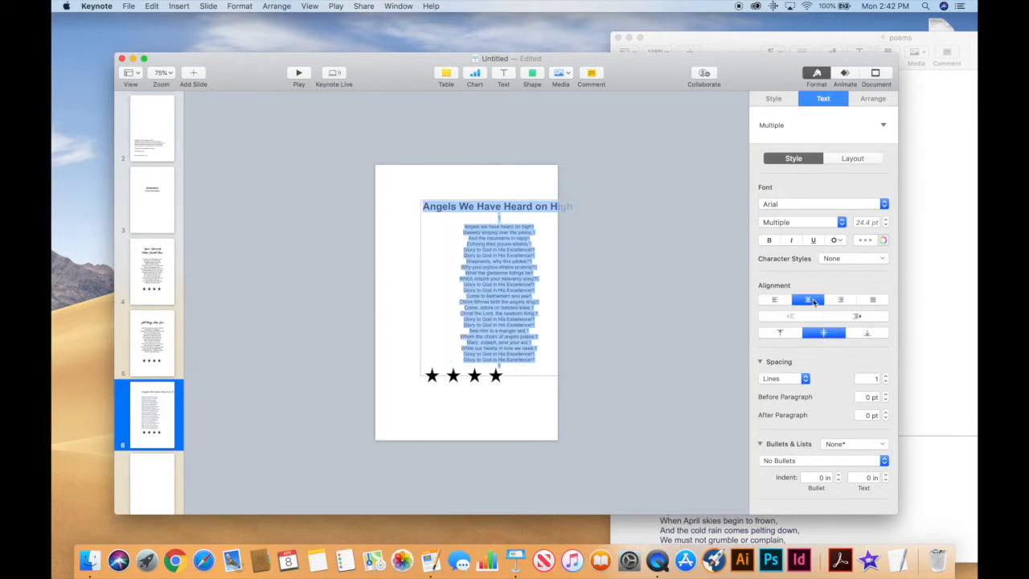
click(608, 315)
drag(502, 314, 471, 315)
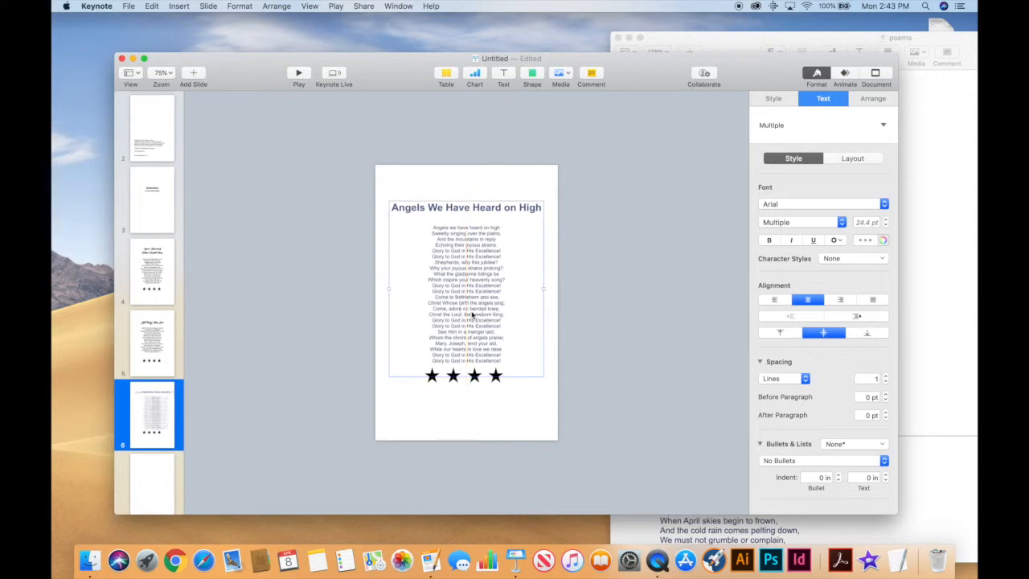
Select the whole title line again to change its font.
click(460, 424)
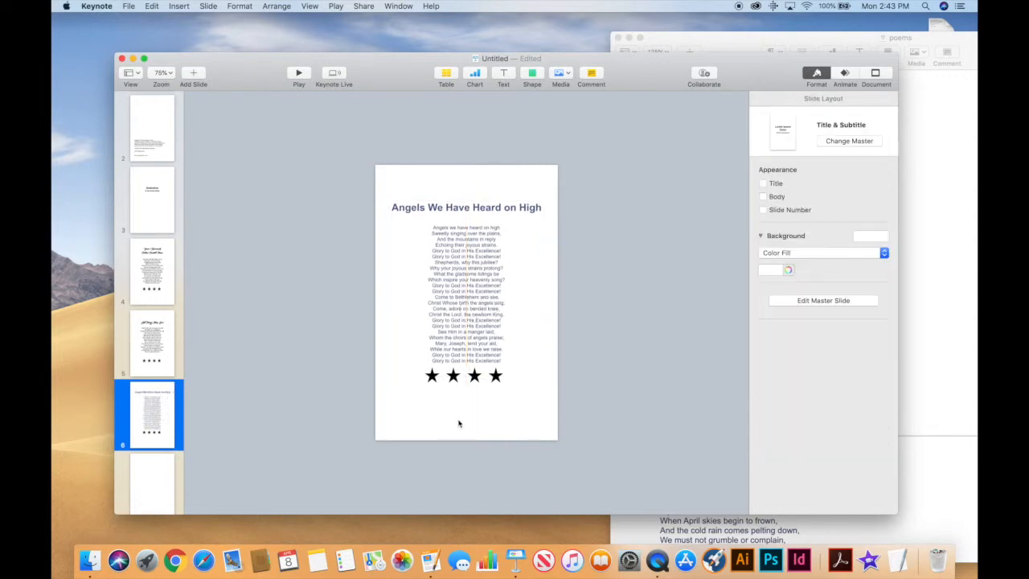
click(537, 207)
click(537, 207)
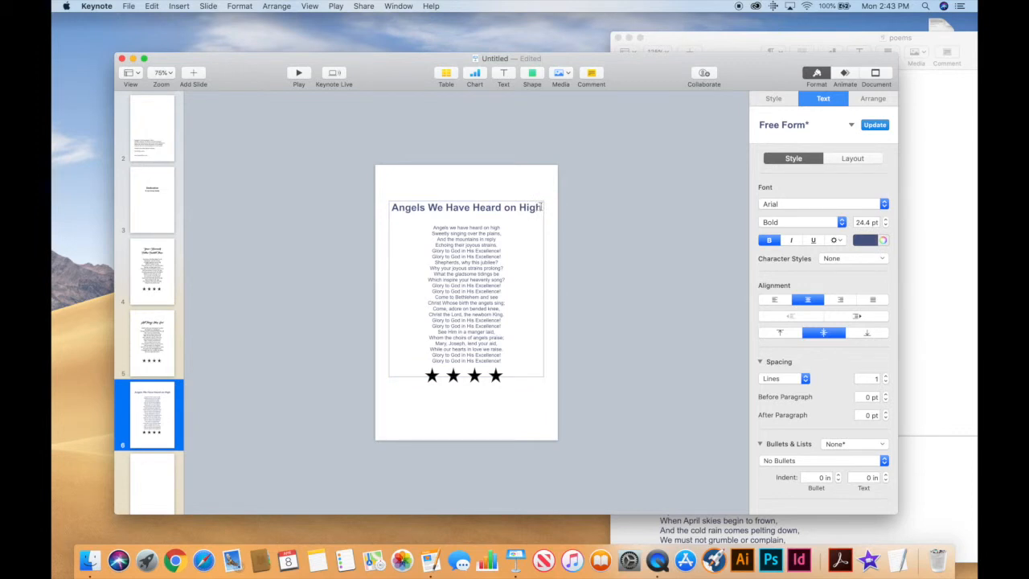
drag(537, 208, 395, 199)
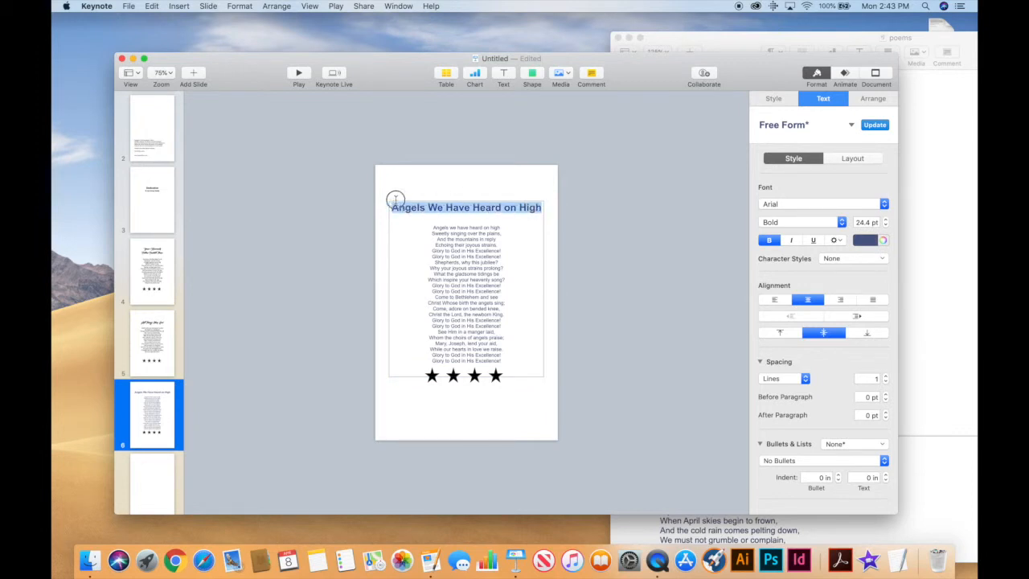
click(910, 229)
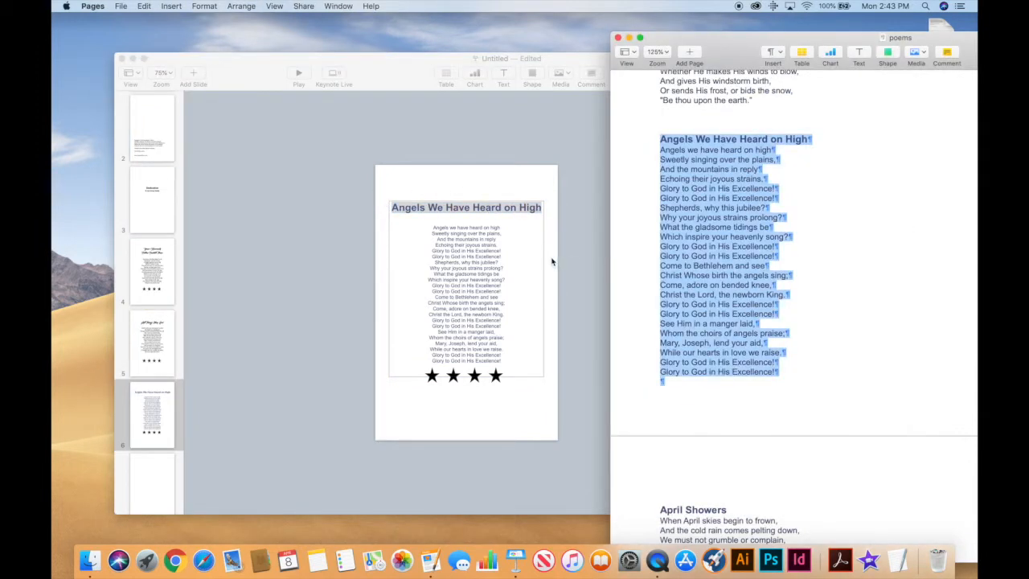
click(552, 261)
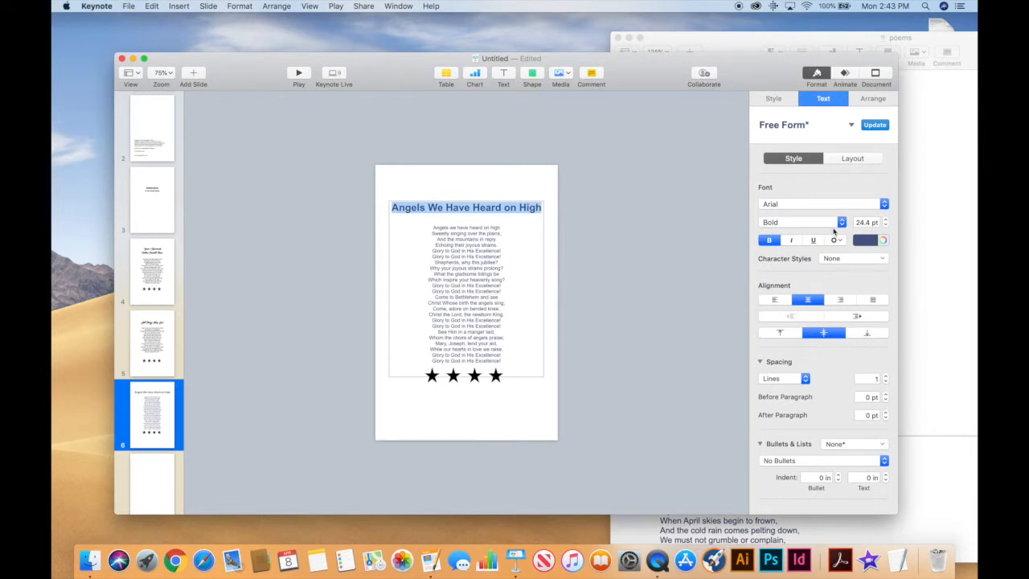
click(884, 204)
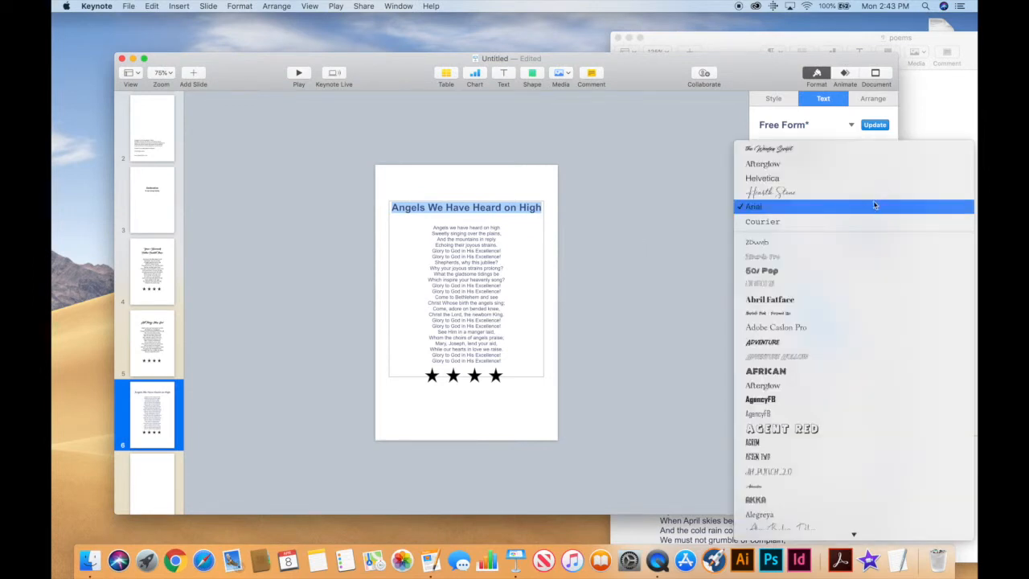
Set the title in Woofey Script, raise the poem lines to 14 pt, and move the box up.
click(829, 150)
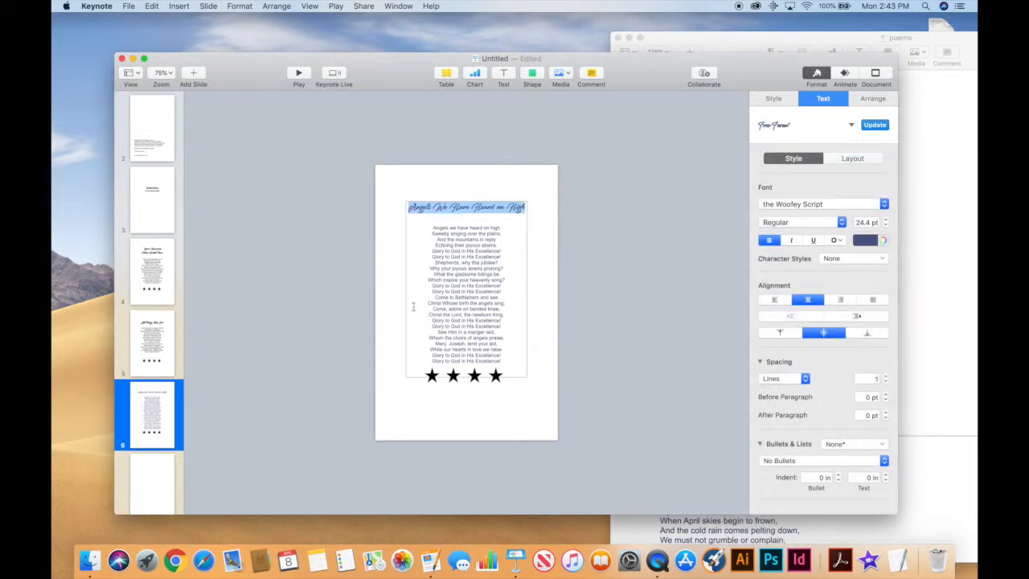
click(449, 251)
drag(432, 226, 519, 362)
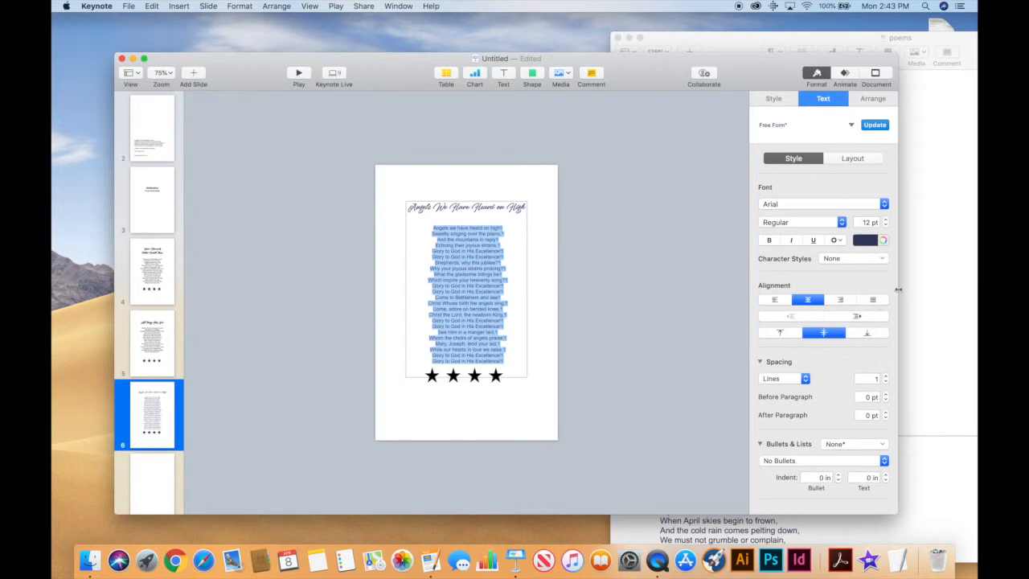
click(885, 219)
click(885, 220)
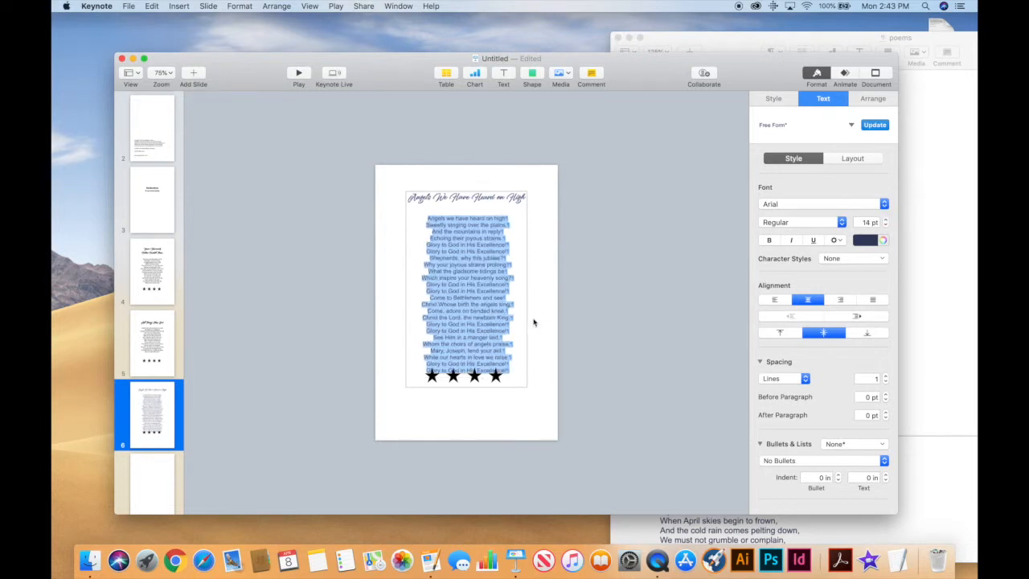
click(539, 410)
drag(473, 349, 472, 341)
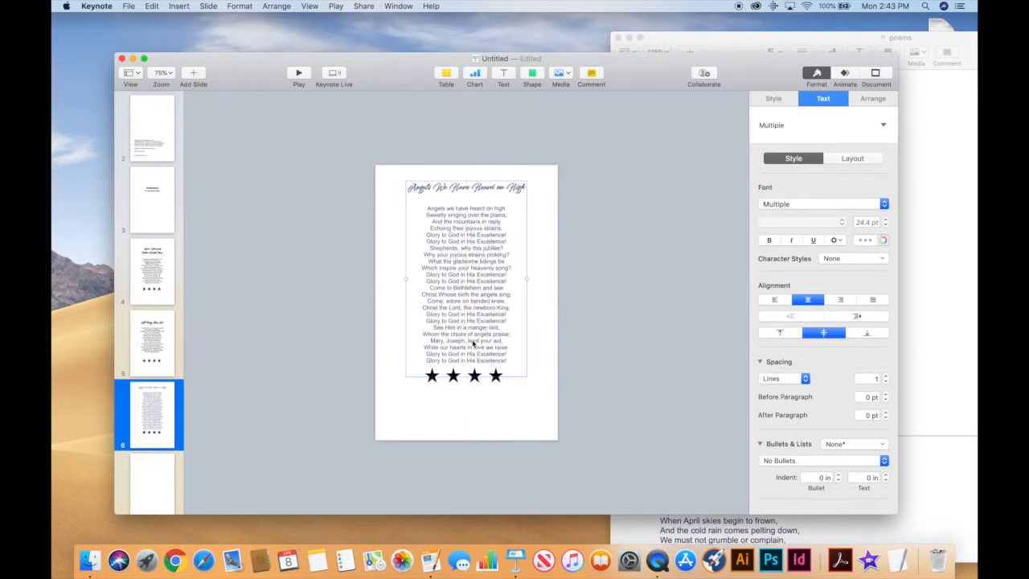
Move the poem and stars down together, then raise the poem box slightly.
click(385, 176)
drag(387, 176, 544, 409)
drag(483, 318, 485, 340)
click(549, 385)
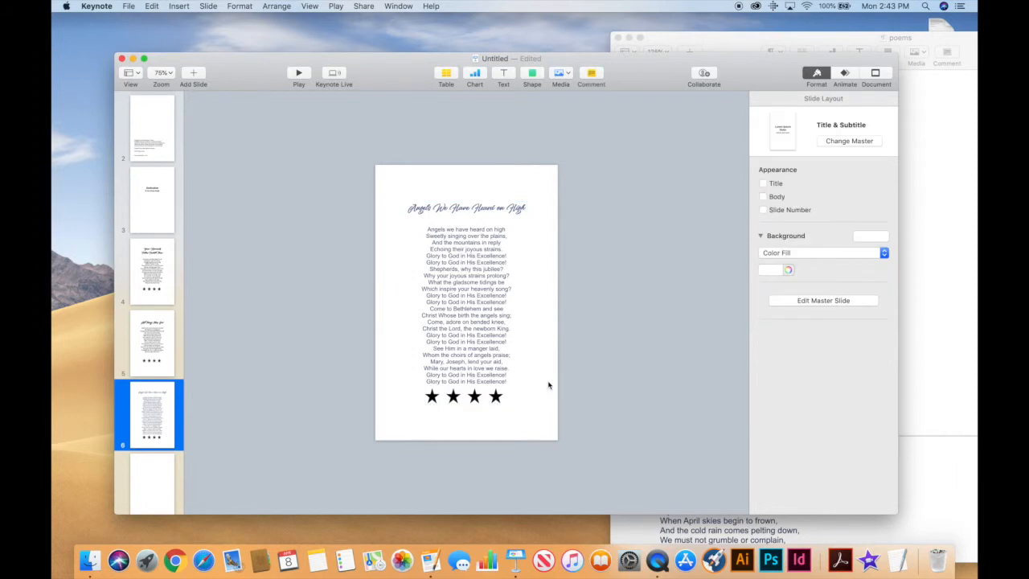
click(407, 390)
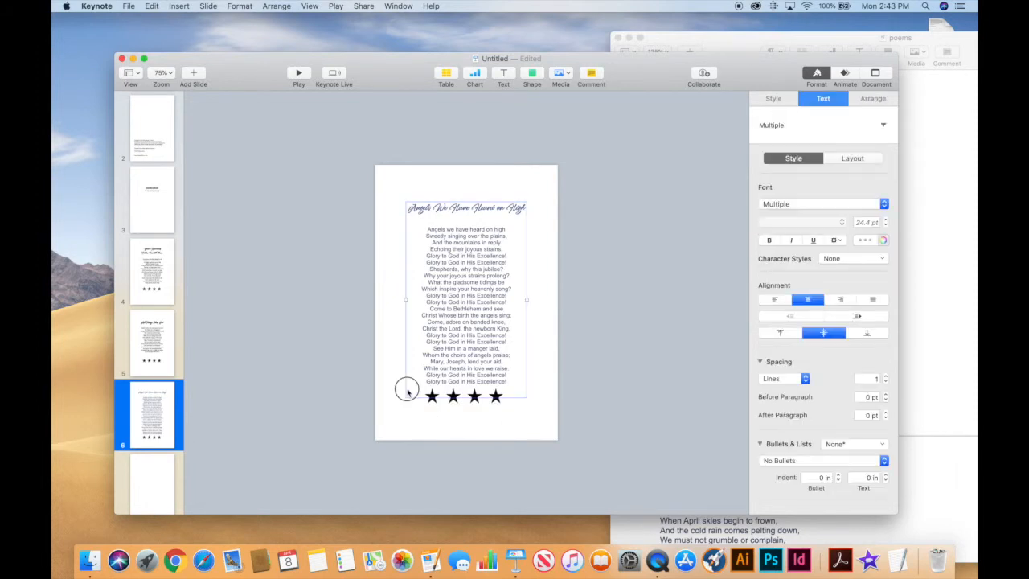
drag(429, 359, 432, 327)
Move the four stars down a little to leave a clear gap above them.
drag(409, 391, 508, 398)
click(507, 397)
click(499, 395)
drag(402, 380, 472, 404)
drag(469, 338, 470, 366)
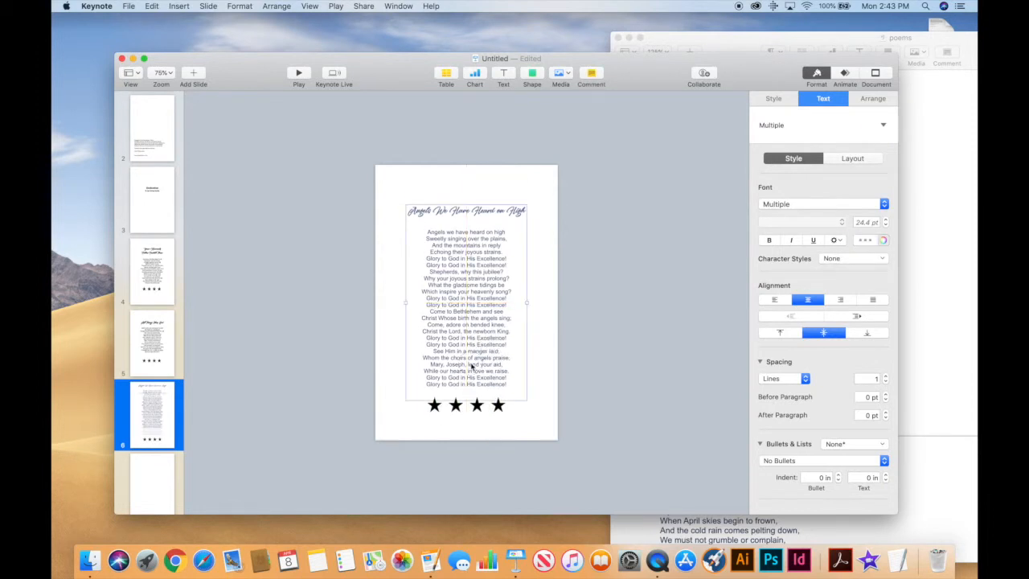
click(549, 299)
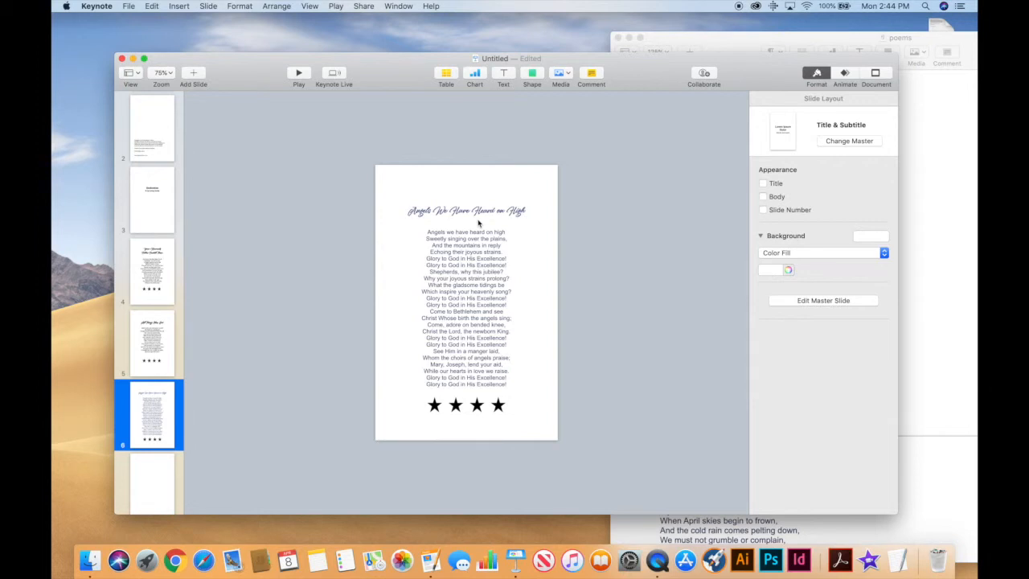
click(396, 194)
Set the title, poem text and four stars to black using the Colors window's black swatch.
drag(396, 193, 551, 441)
click(883, 239)
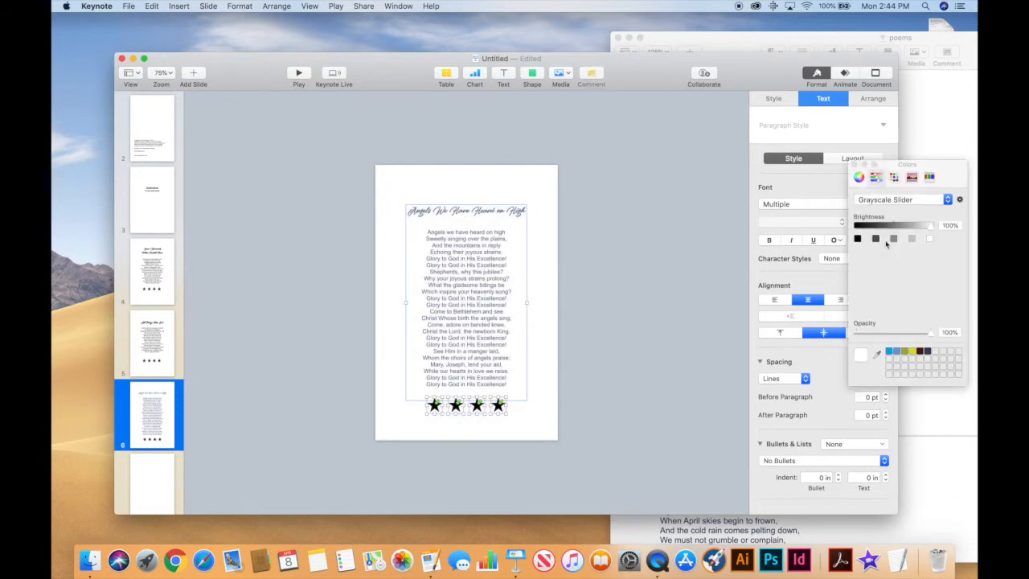
click(857, 239)
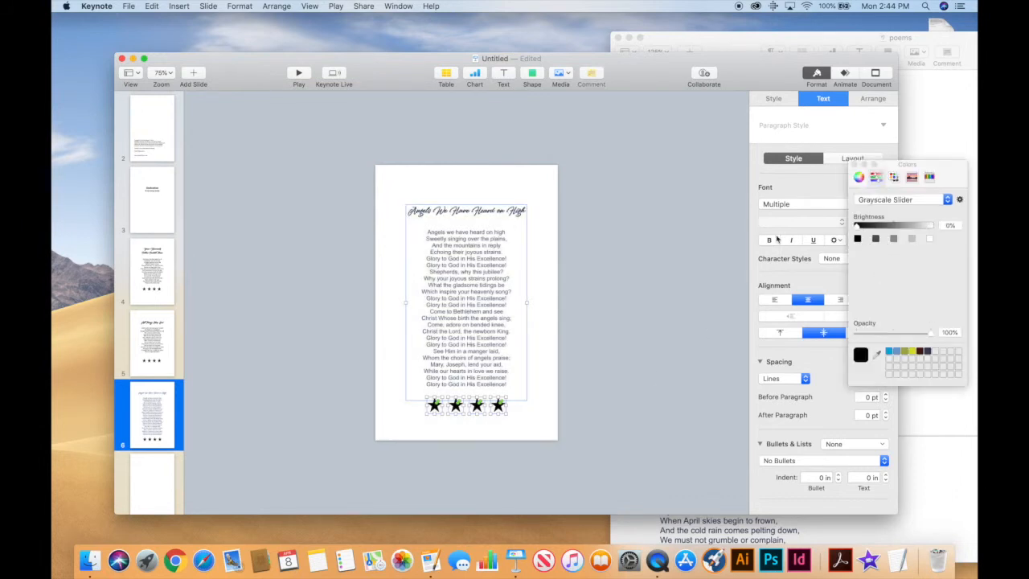
click(548, 297)
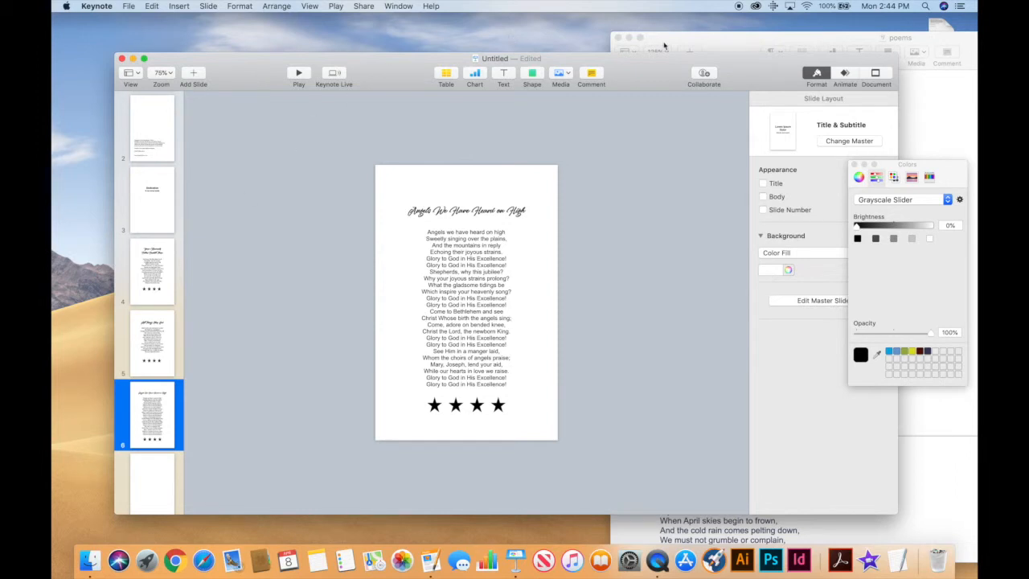
Close the Poems document and Colors window, and open the Poem Pictures photo folder.
click(618, 38)
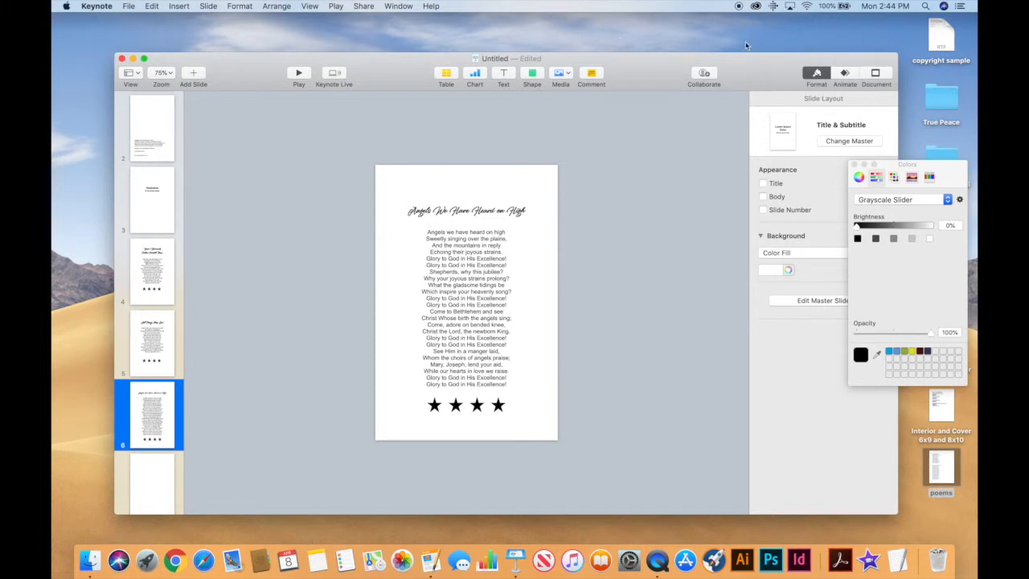
drag(755, 83, 733, 79)
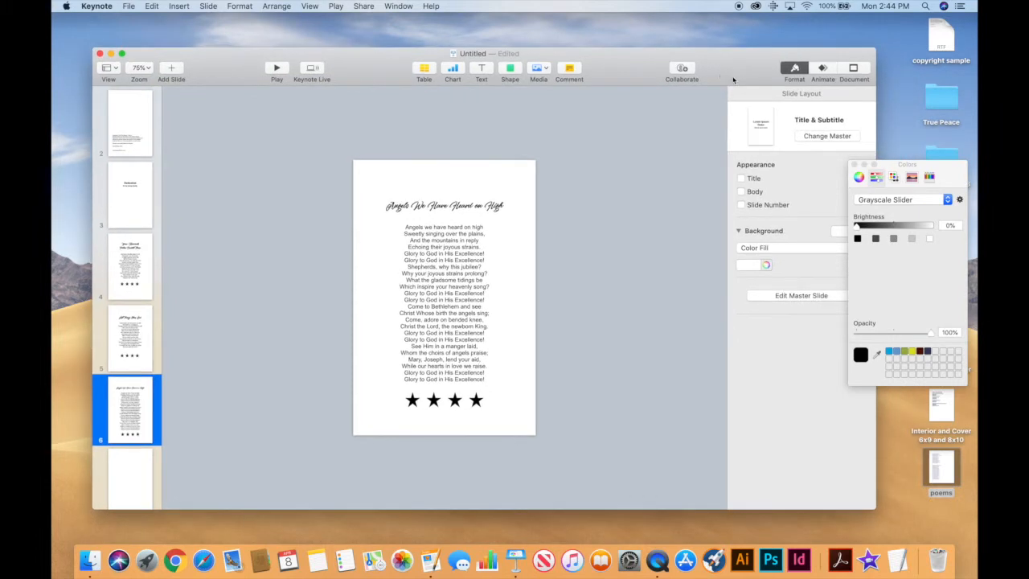
click(854, 165)
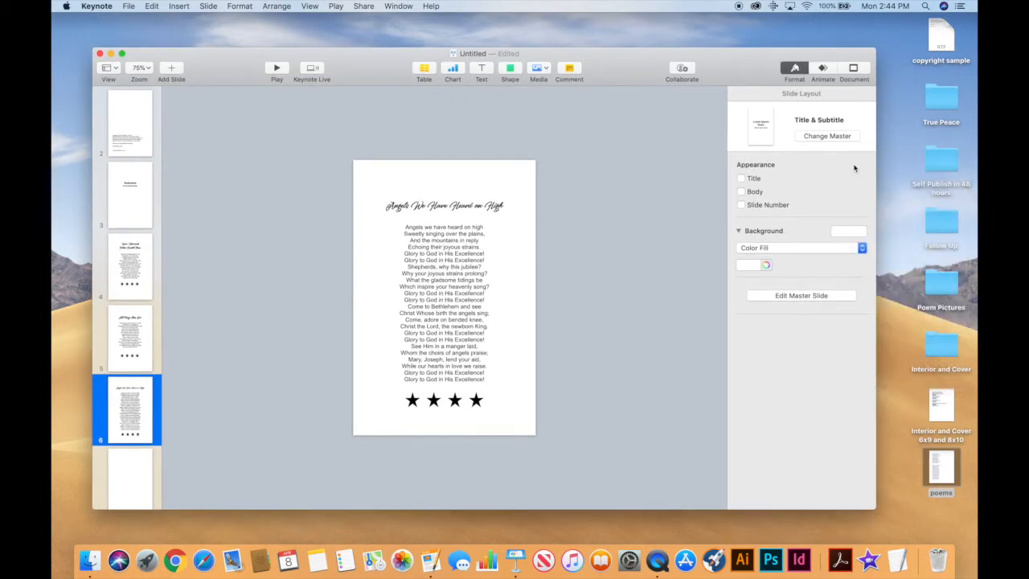
double_click(945, 273)
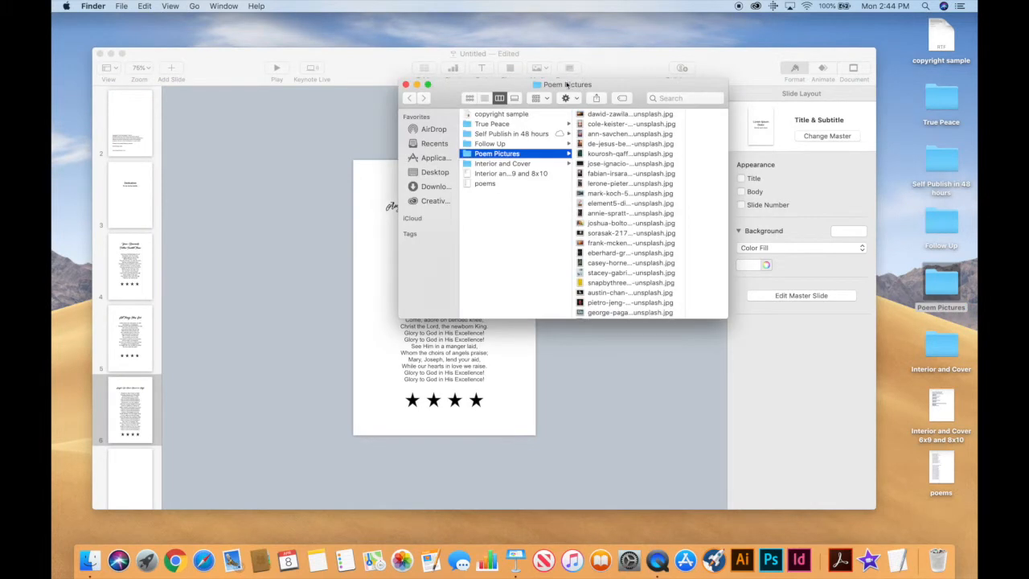
drag(612, 87, 809, 78)
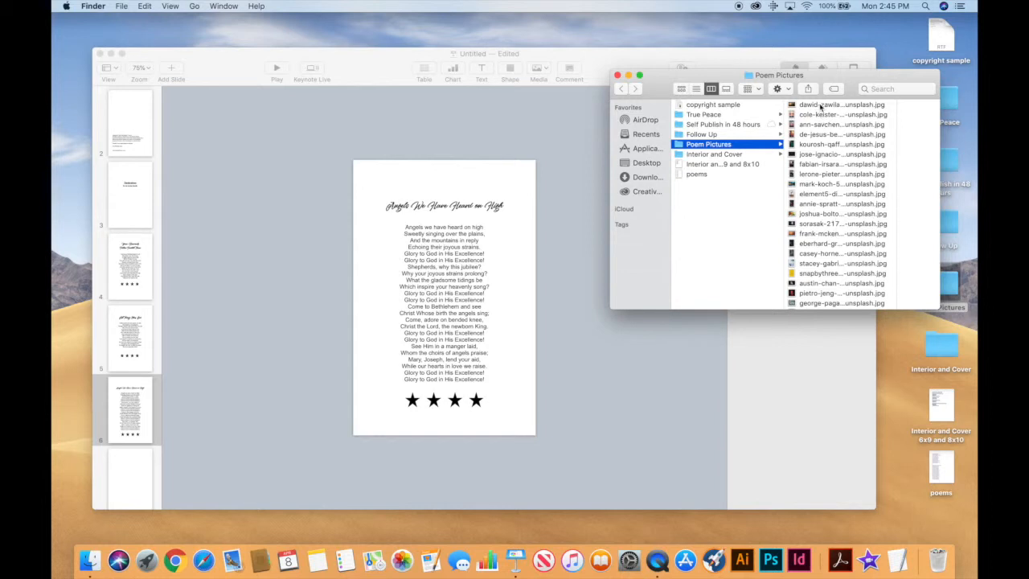
click(215, 393)
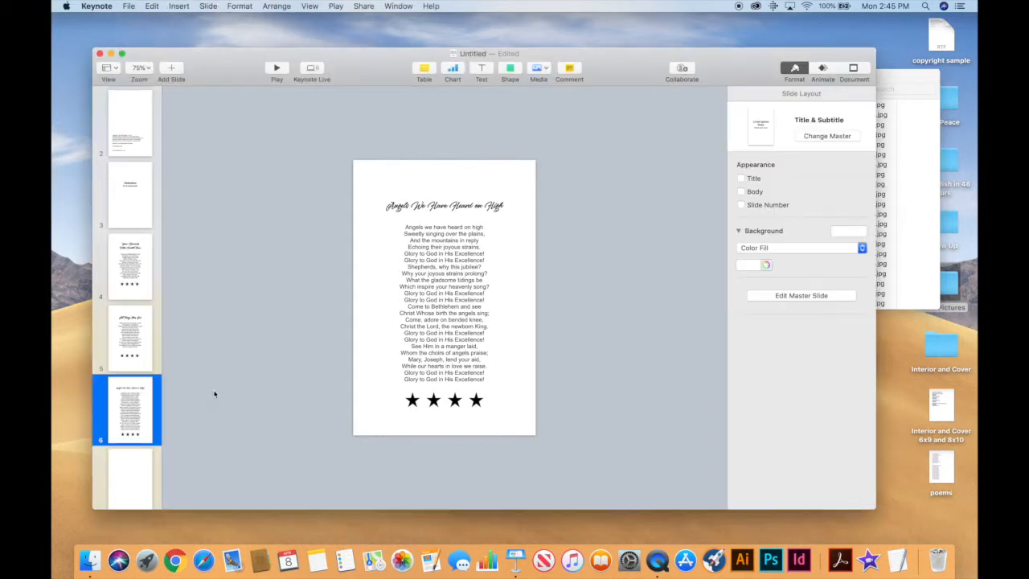
Duplicate poem slides 4–6 (Your Heavenly Father, All Things Obey God, Angels) as slides 7–9.
click(119, 268)
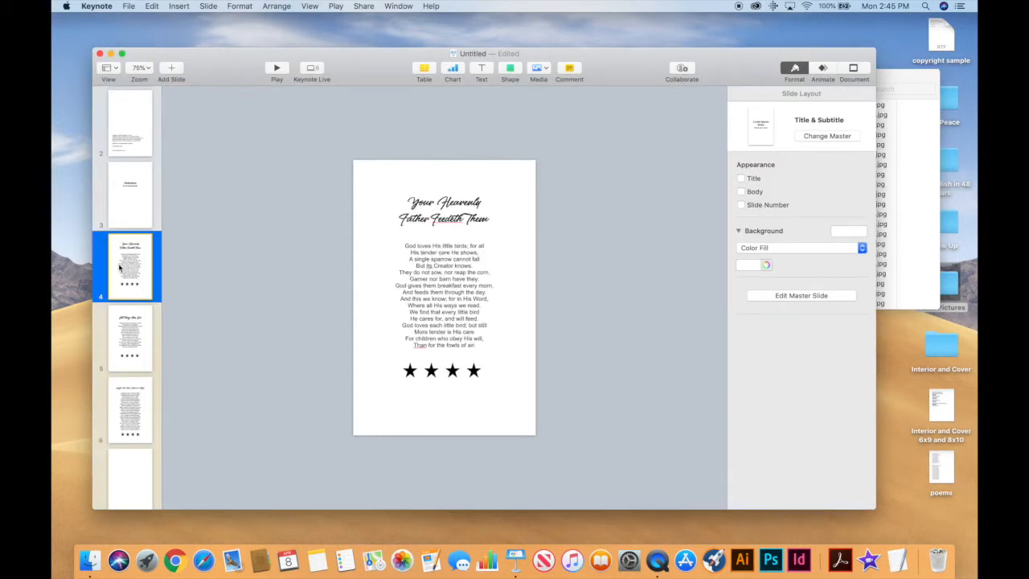
super+click(130, 340)
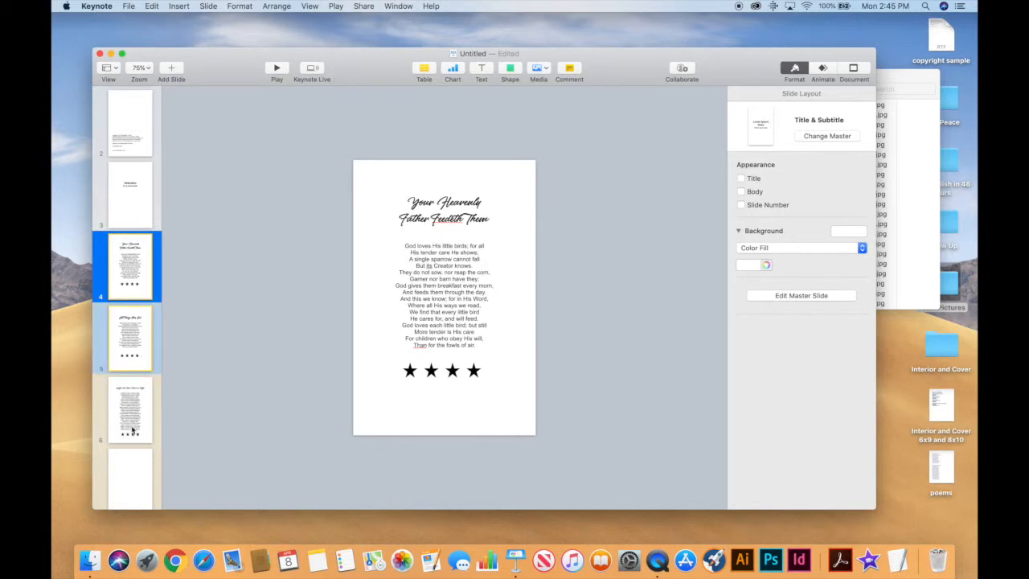
super+click(132, 430)
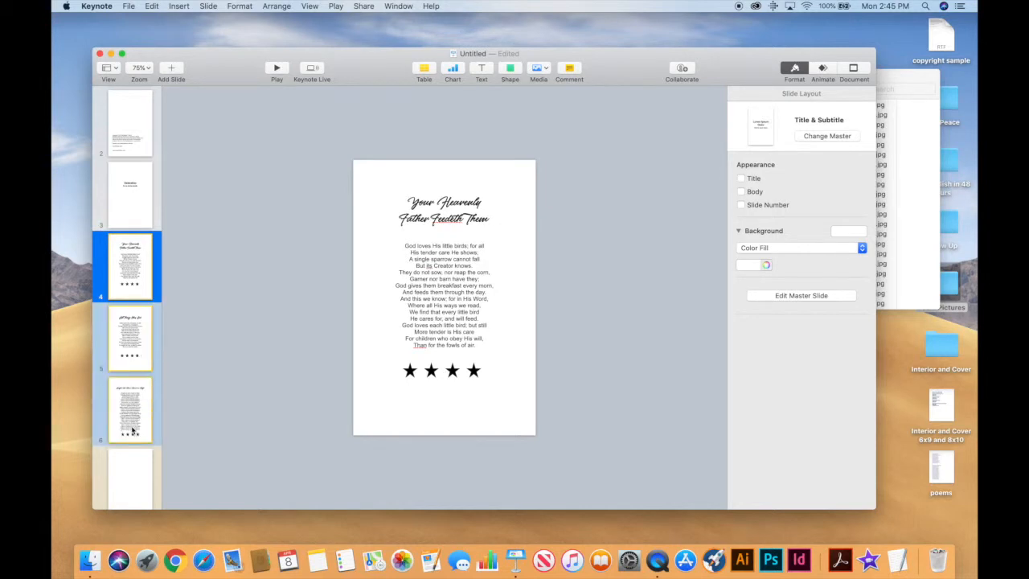
right_click(132, 430)
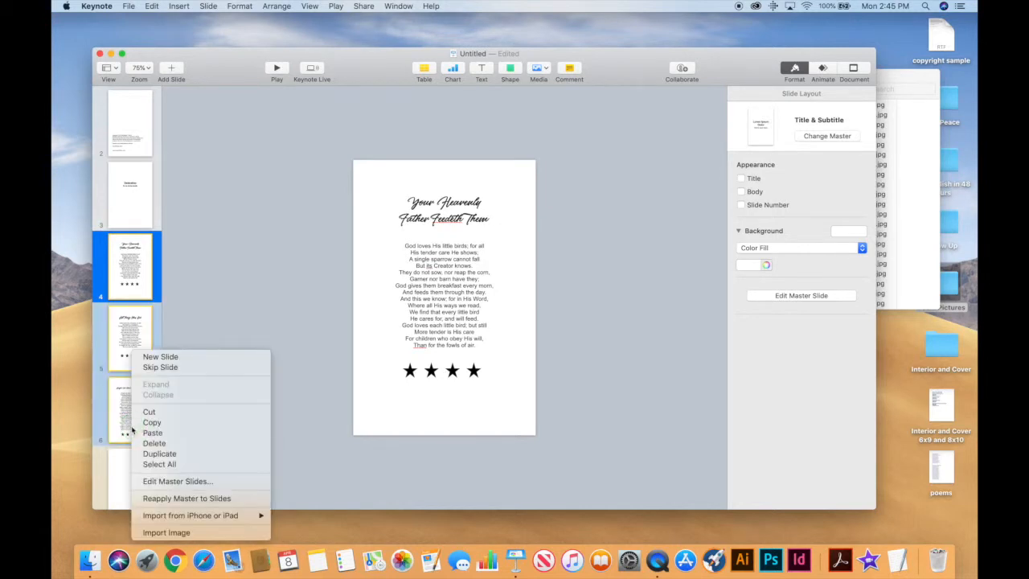
click(183, 453)
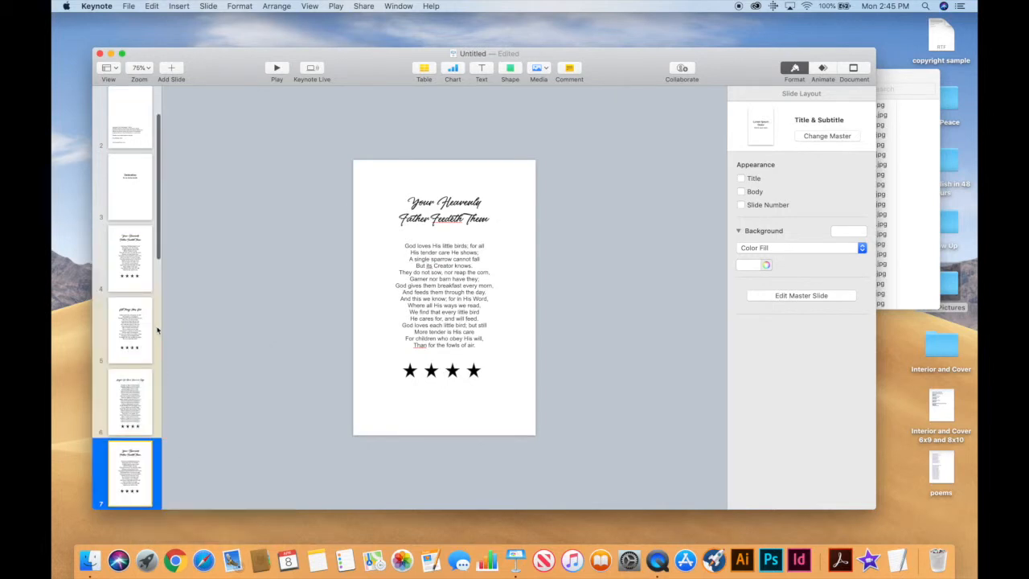
scroll(133, 288, down, 5)
click(133, 287)
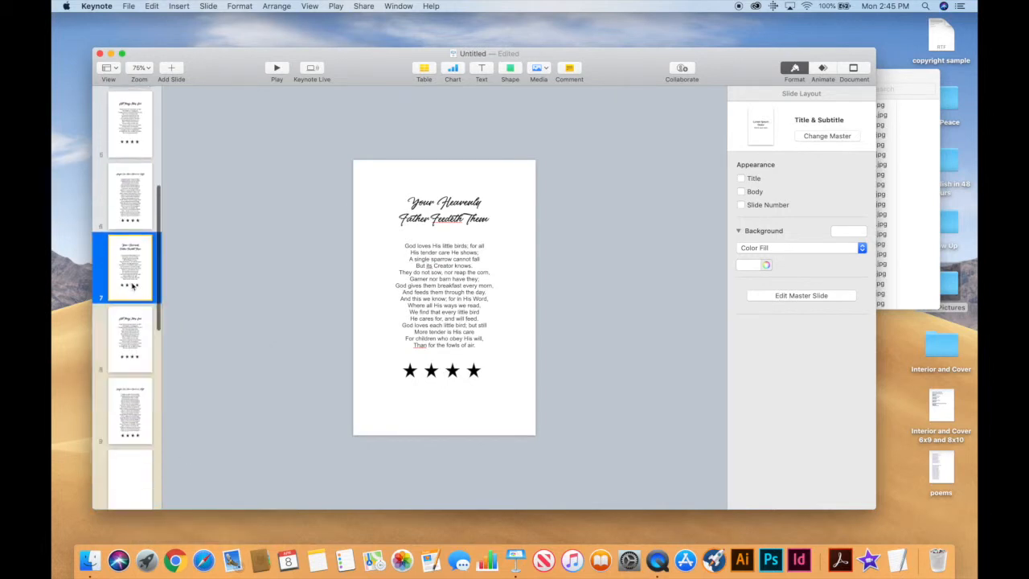
click(903, 172)
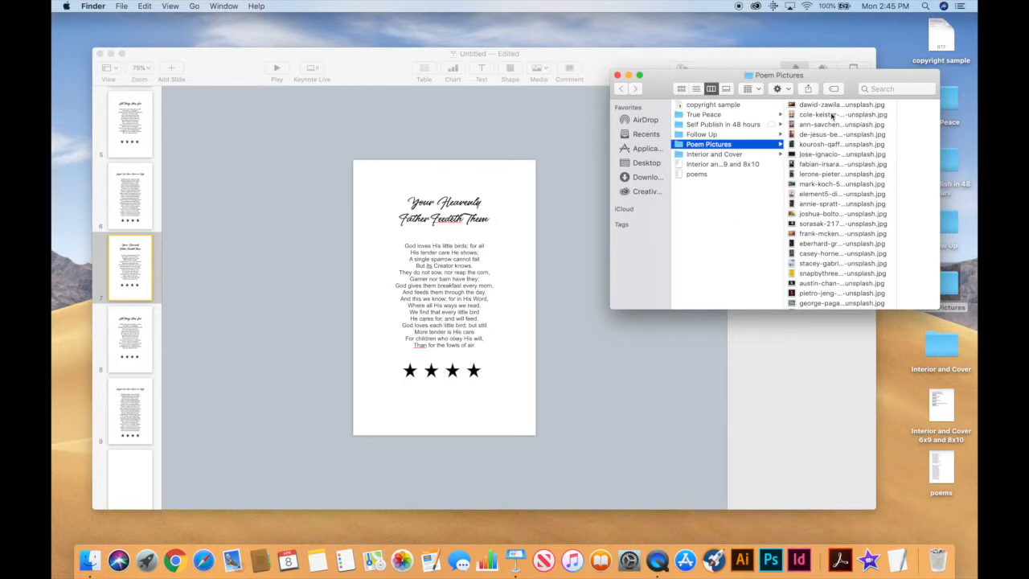
Drop the dawid-zawila sunset photo onto slide 7 and stretch it to the full page height.
drag(831, 107, 447, 227)
click(434, 205)
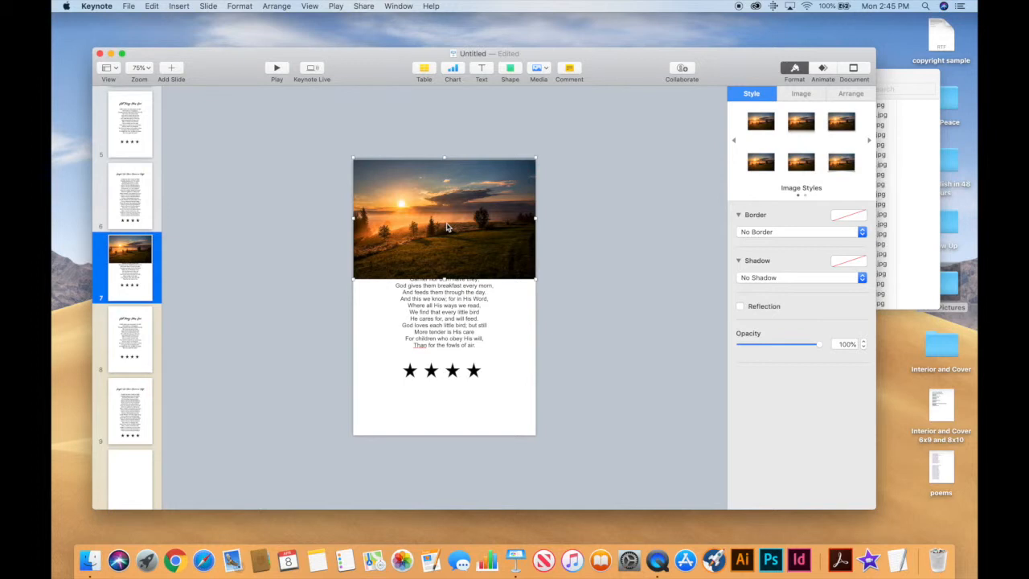
drag(444, 278, 485, 439)
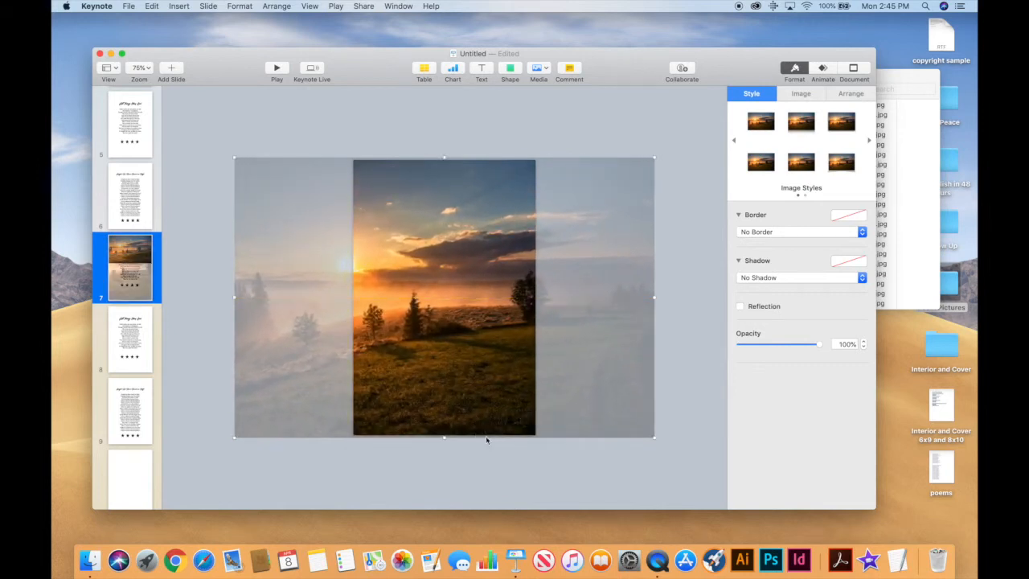
Shift the sunset photo right so the sun shows within the page.
drag(458, 367, 461, 370)
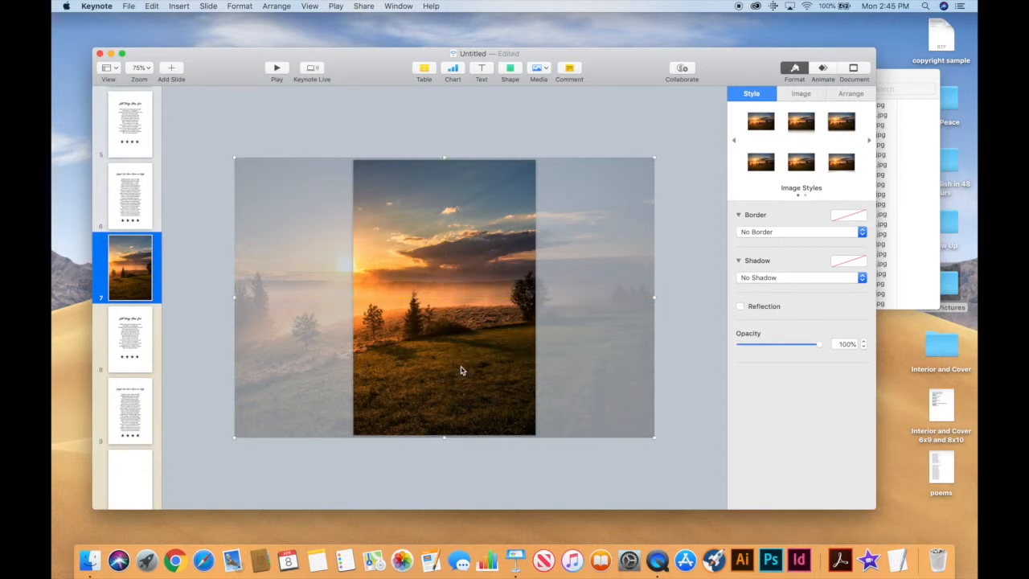
drag(461, 370, 489, 369)
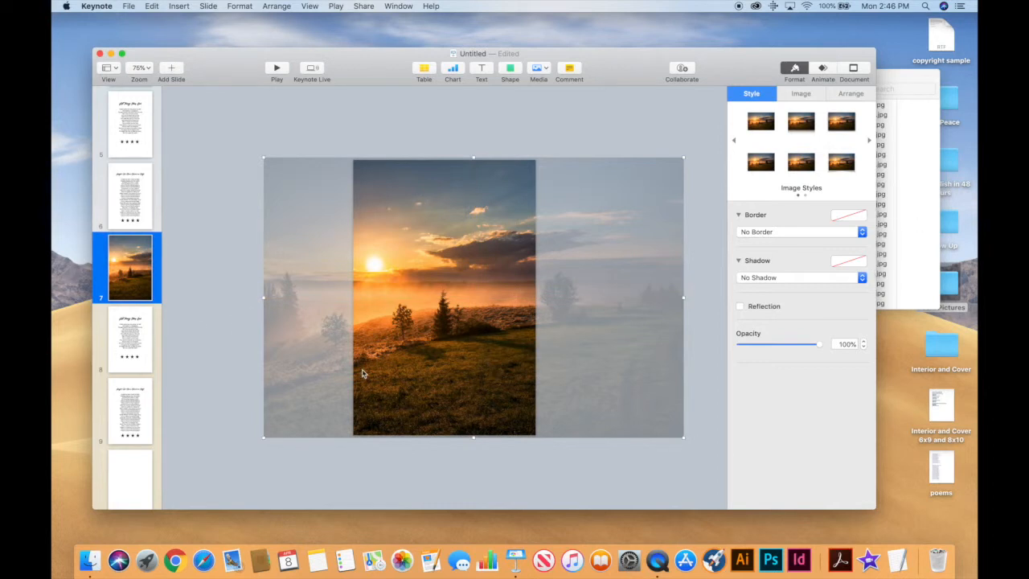
Send the sunset photo behind the poem and make the title and poem text white.
click(283, 10)
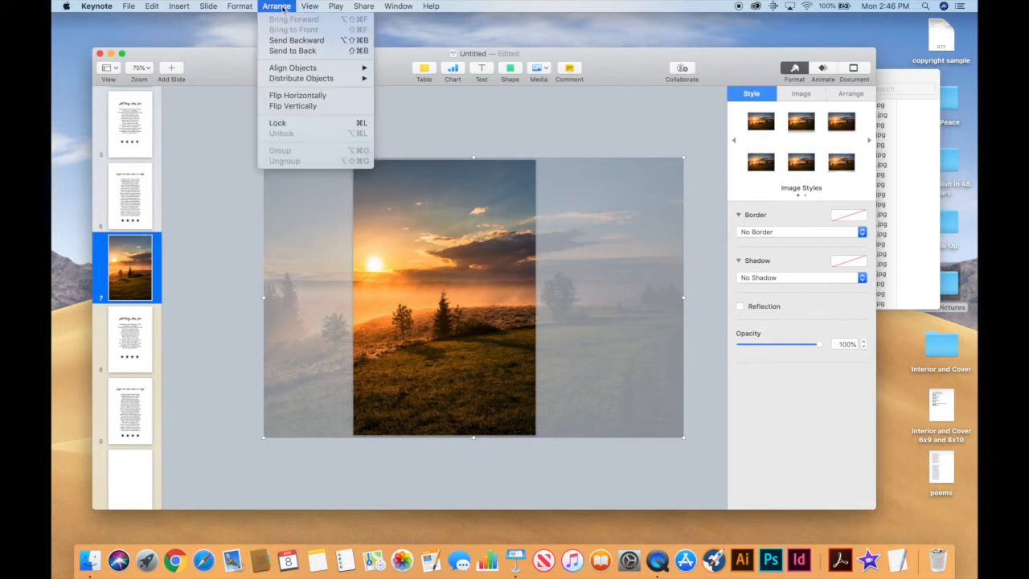
click(293, 52)
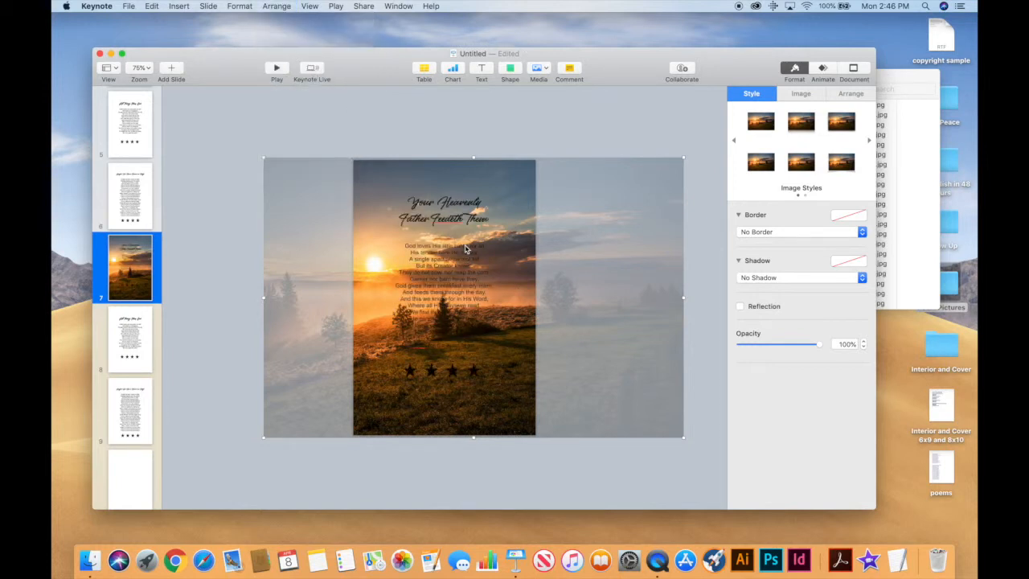
click(452, 223)
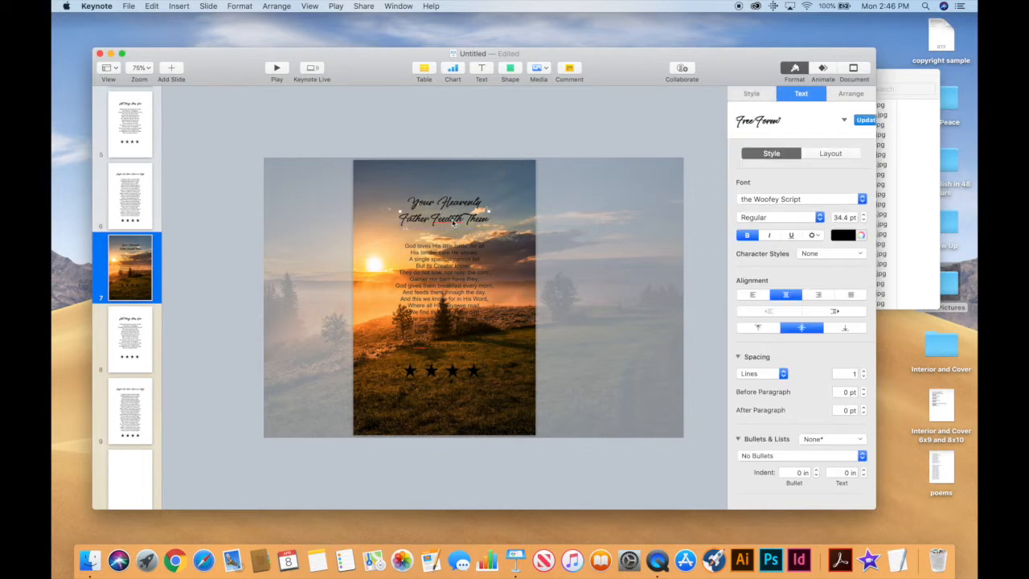
shift+click(454, 258)
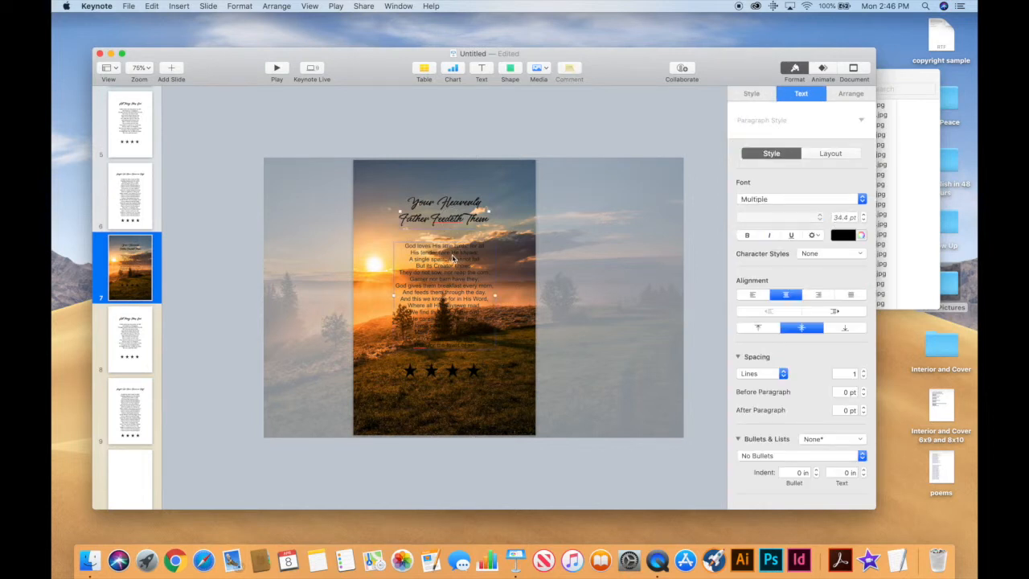
shift+click(415, 373)
shift+click(433, 375)
shift+click(454, 375)
shift+click(475, 370)
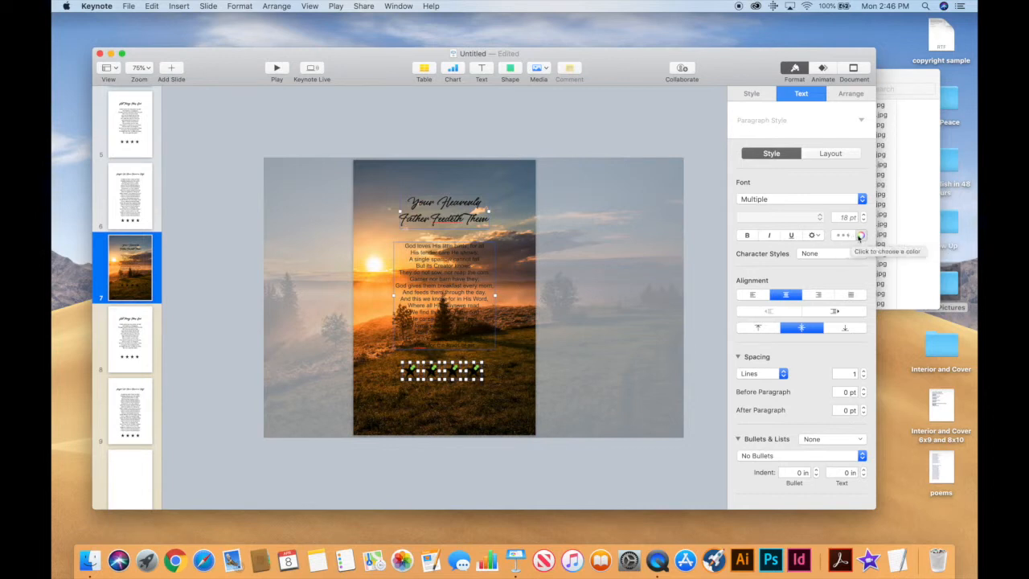
click(850, 237)
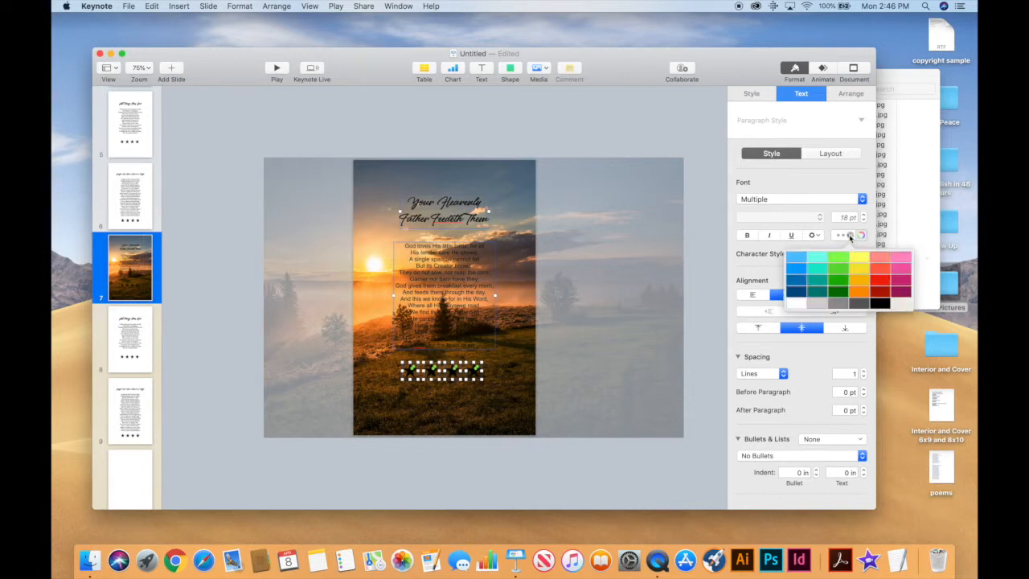
click(795, 304)
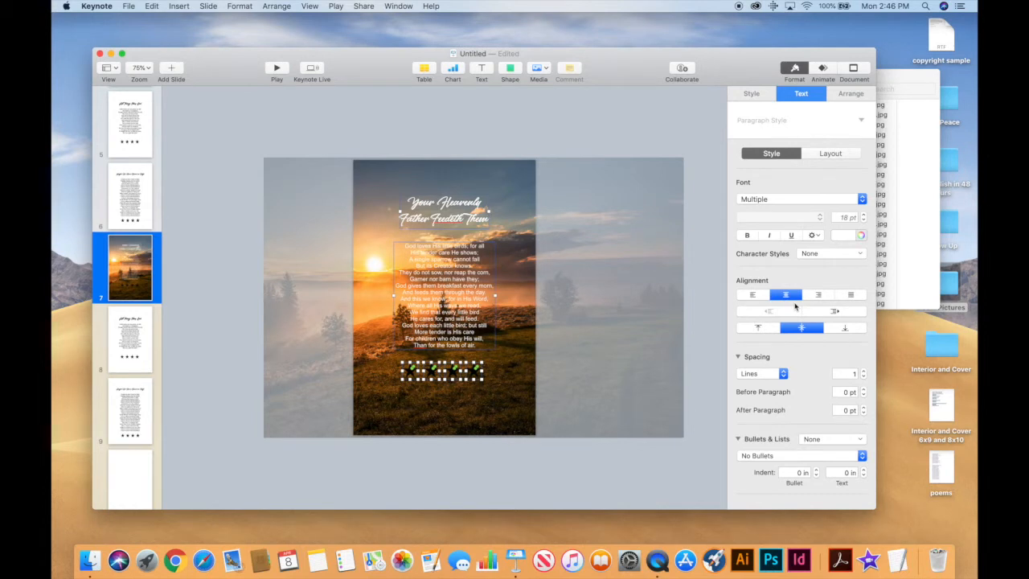
Set the fill of the four stars under the poem to white.
click(487, 391)
click(410, 374)
shift+click(439, 374)
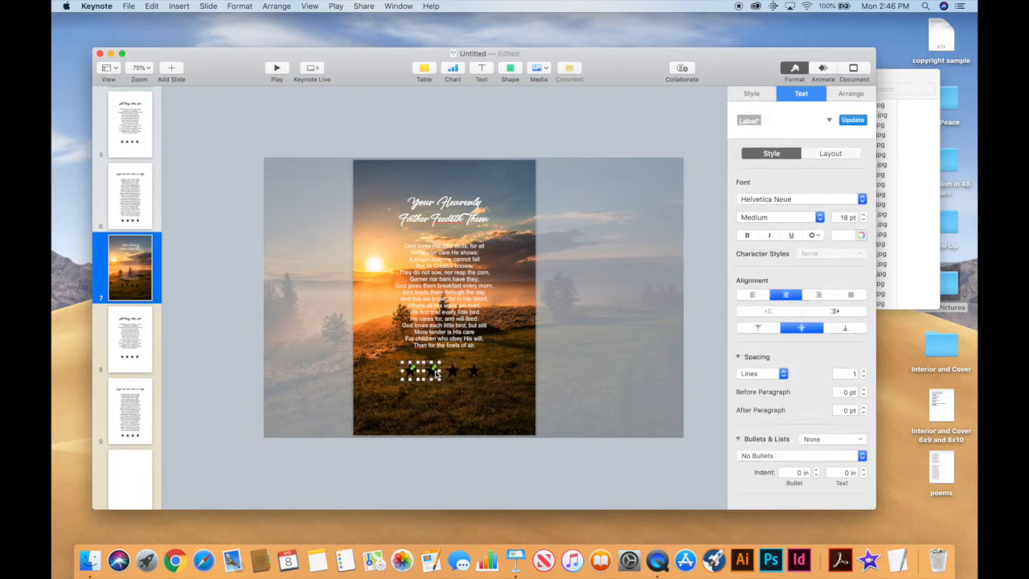
shift+click(453, 374)
shift+click(476, 373)
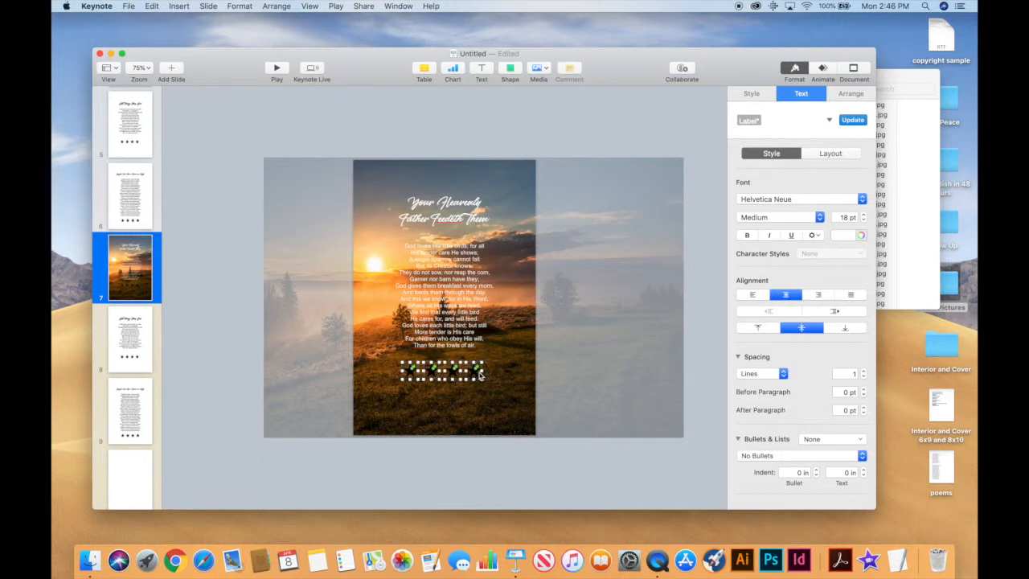
click(862, 236)
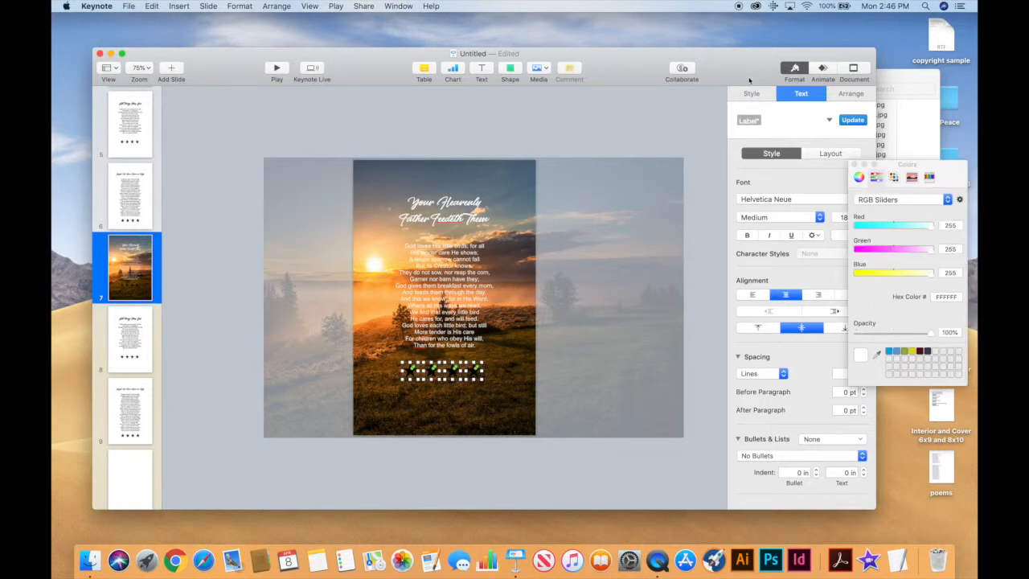
click(754, 95)
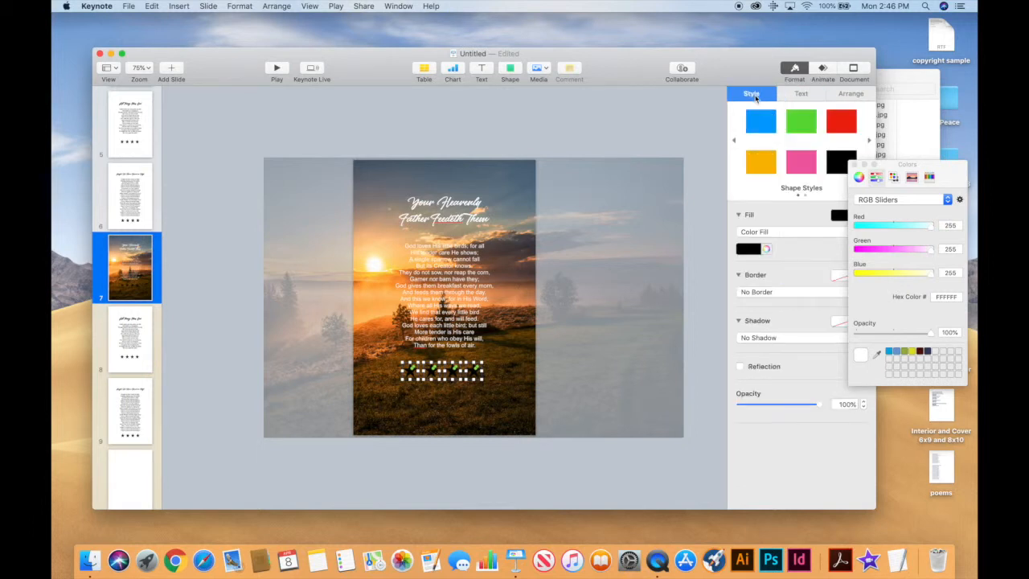
click(749, 249)
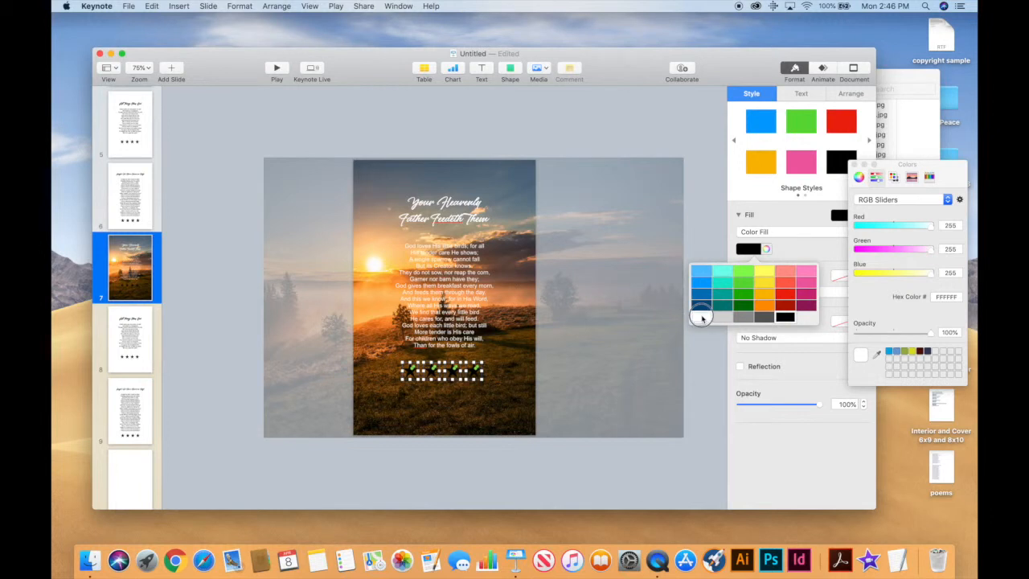
click(701, 317)
click(492, 406)
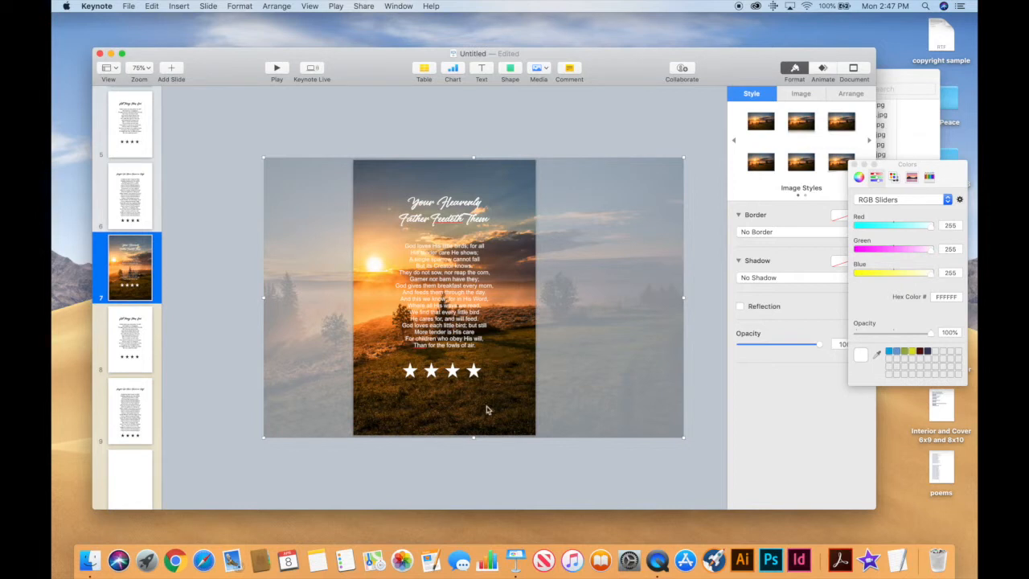
Delete the sunset photo from slide 7 and add a new Blank slide 8.
drag(472, 436, 518, 553)
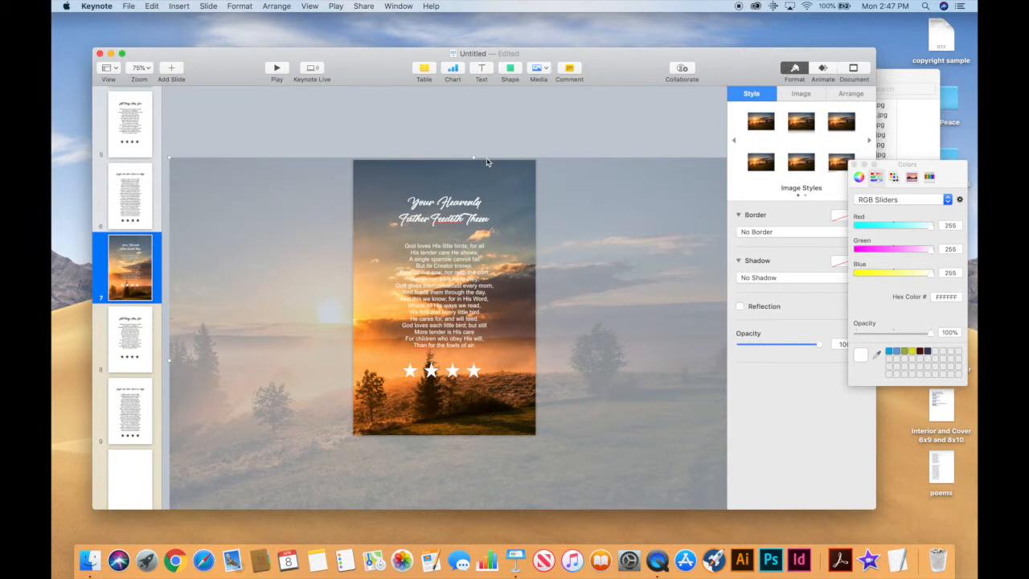
key(Delete)
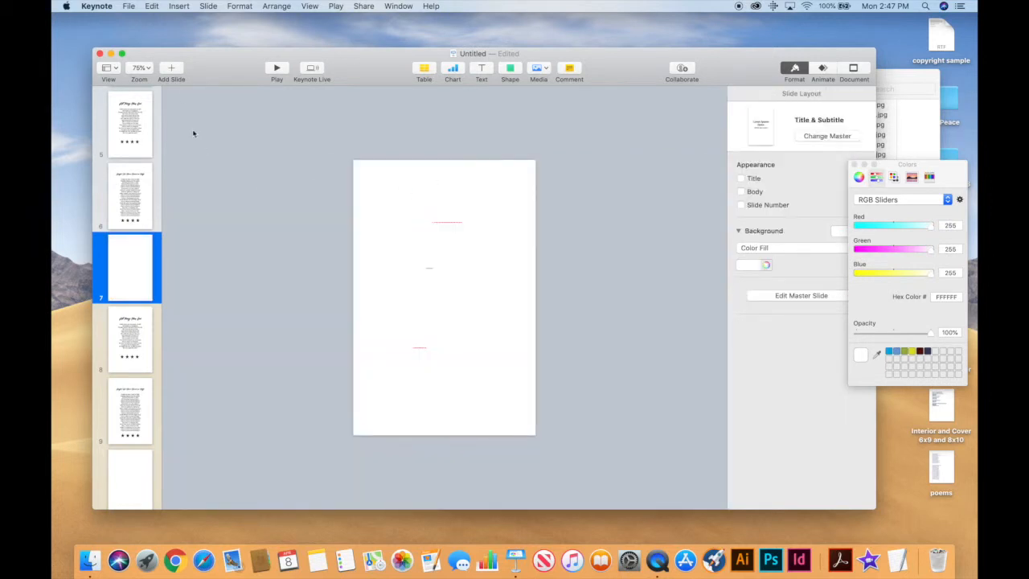
click(174, 70)
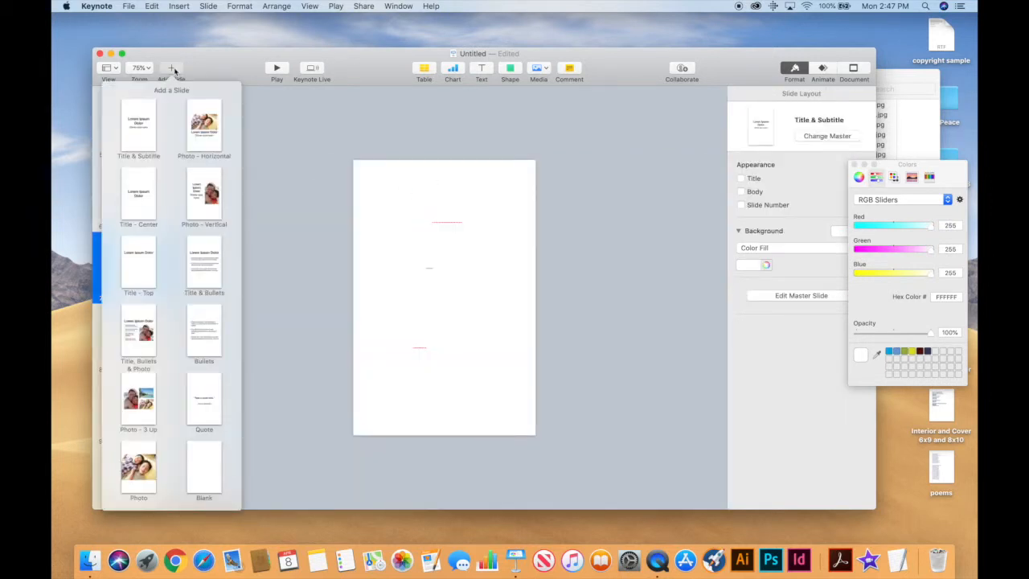
click(207, 472)
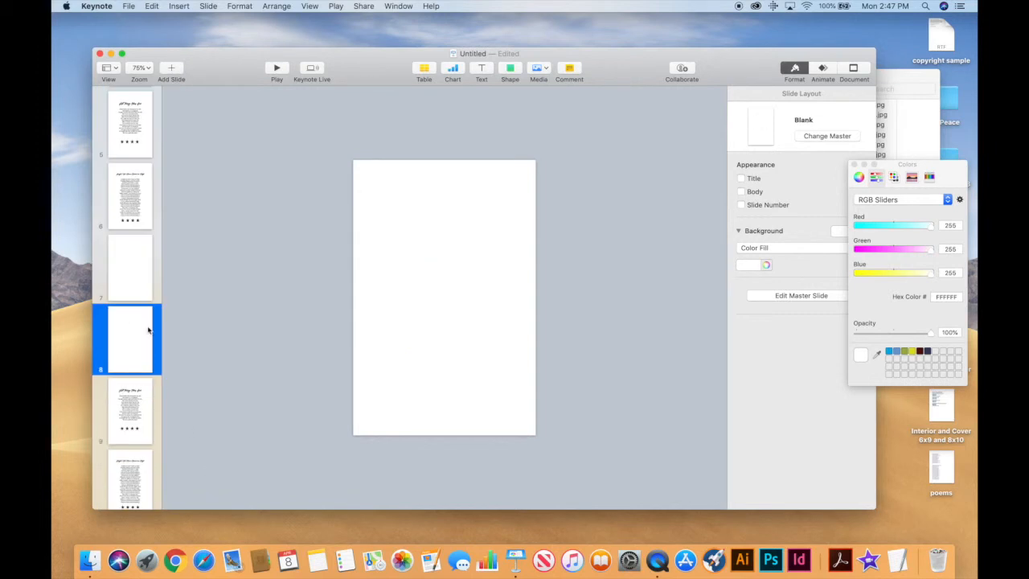
click(352, 158)
Turn slide 7's title and poem text back to black.
drag(353, 159, 549, 442)
click(110, 277)
drag(334, 169, 546, 439)
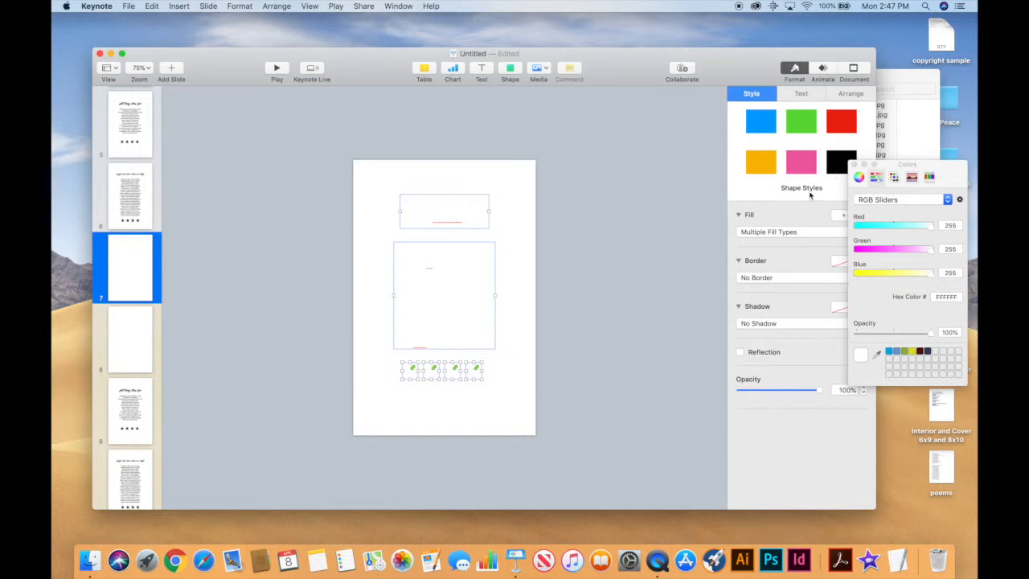
click(799, 94)
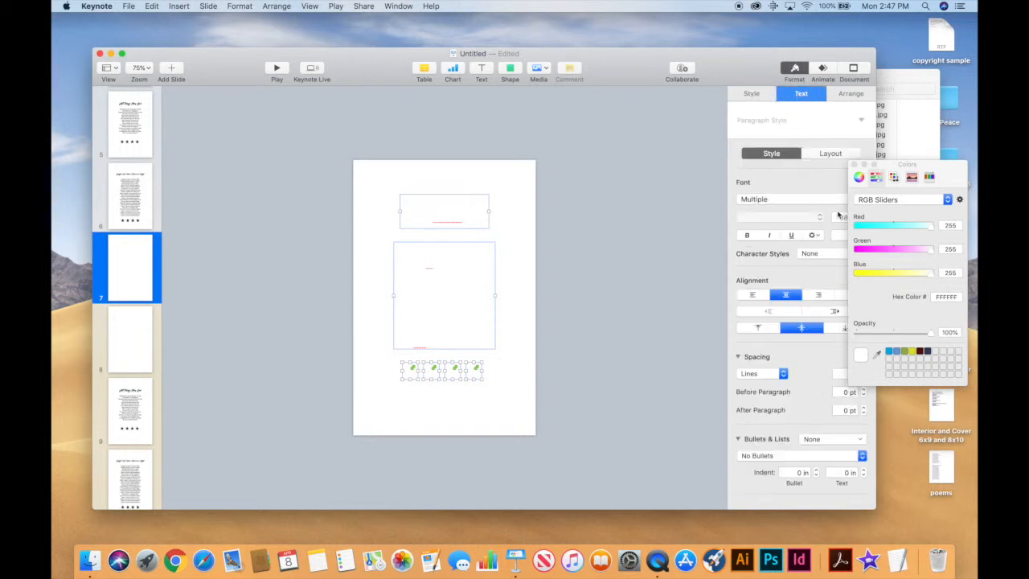
click(853, 164)
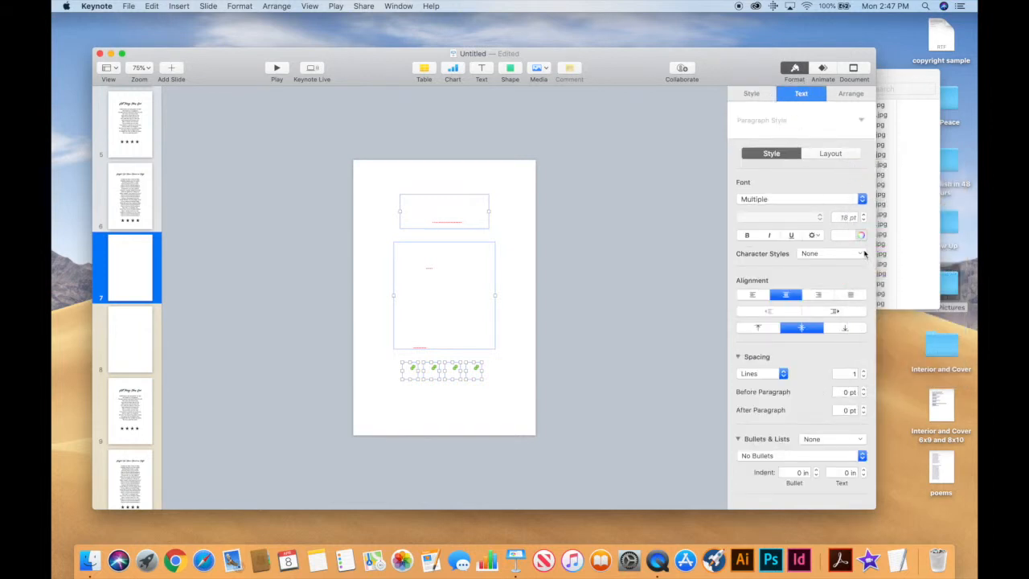
click(850, 235)
click(879, 303)
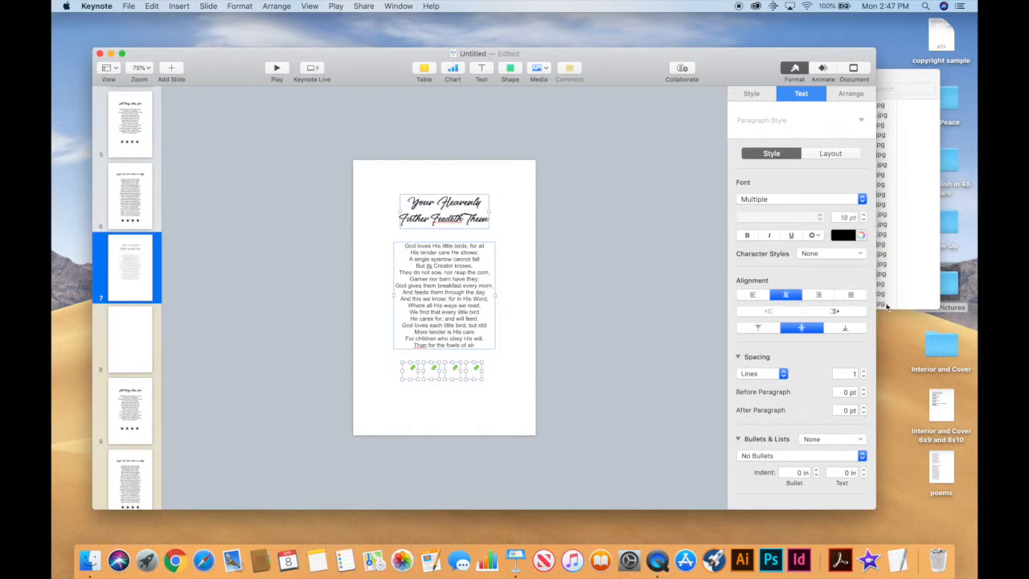
click(676, 290)
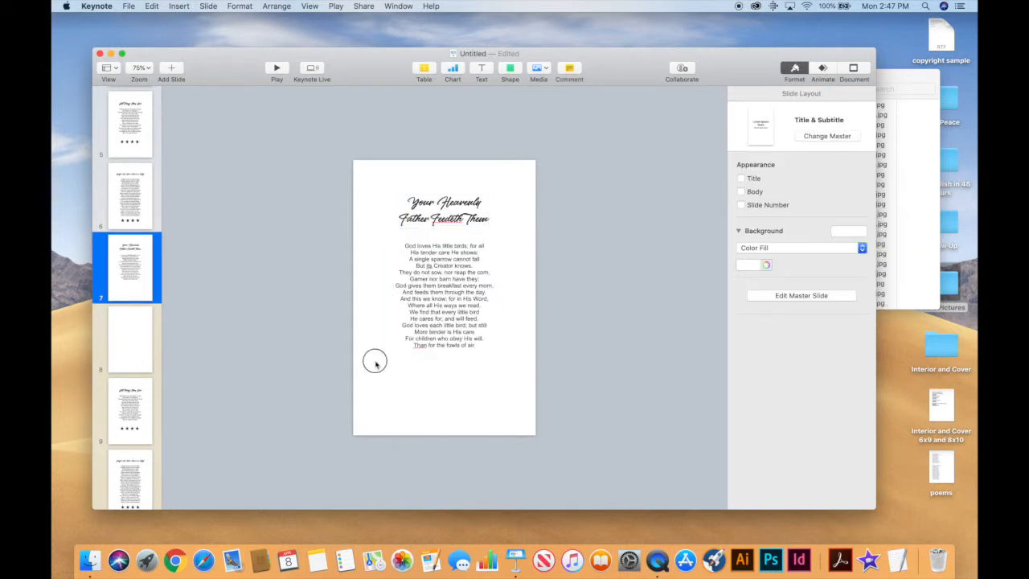
Set the star row's fill back to black, then go to blank slide 8.
drag(375, 360, 503, 393)
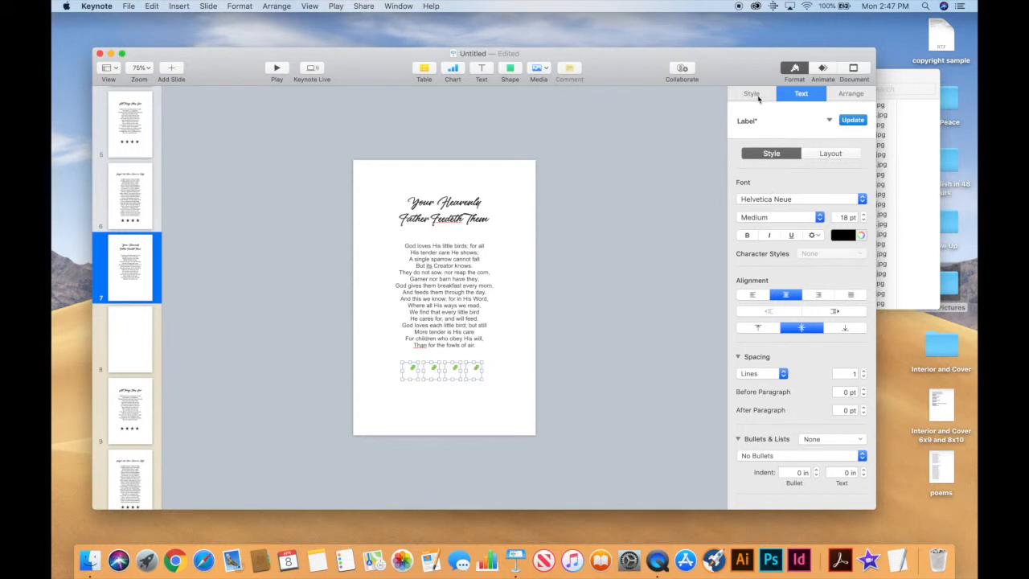
click(757, 95)
click(752, 250)
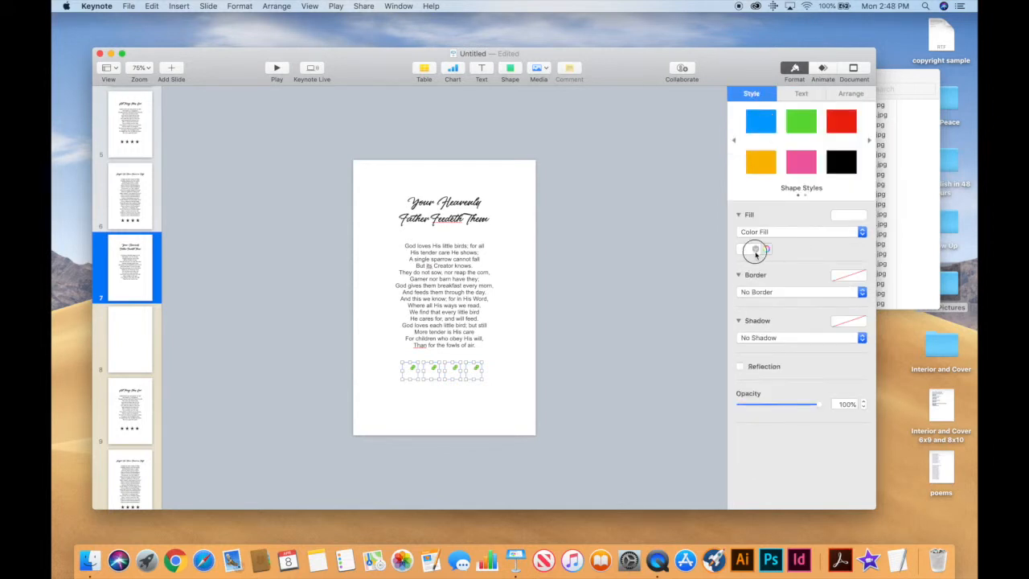
click(793, 318)
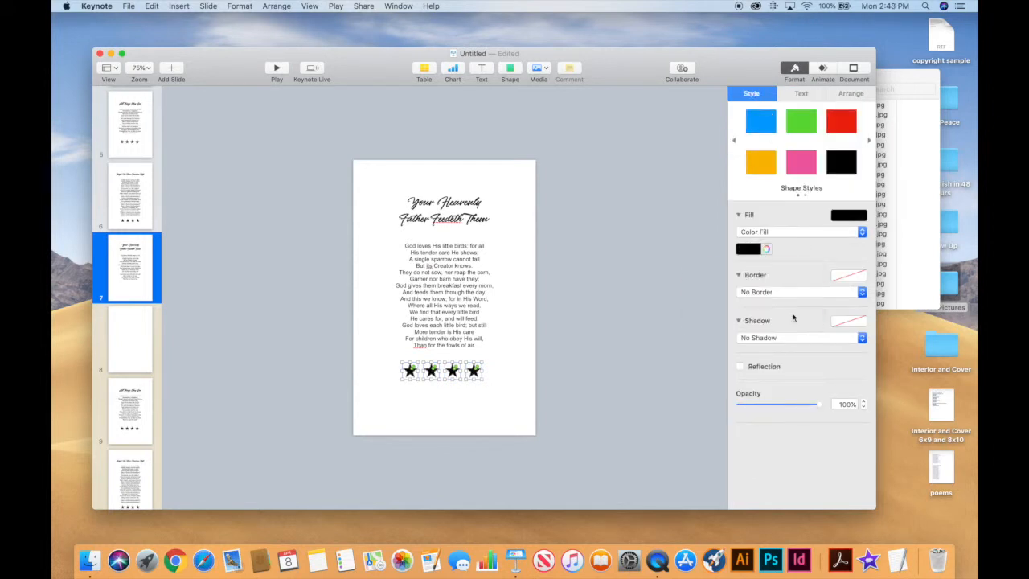
click(676, 367)
click(141, 334)
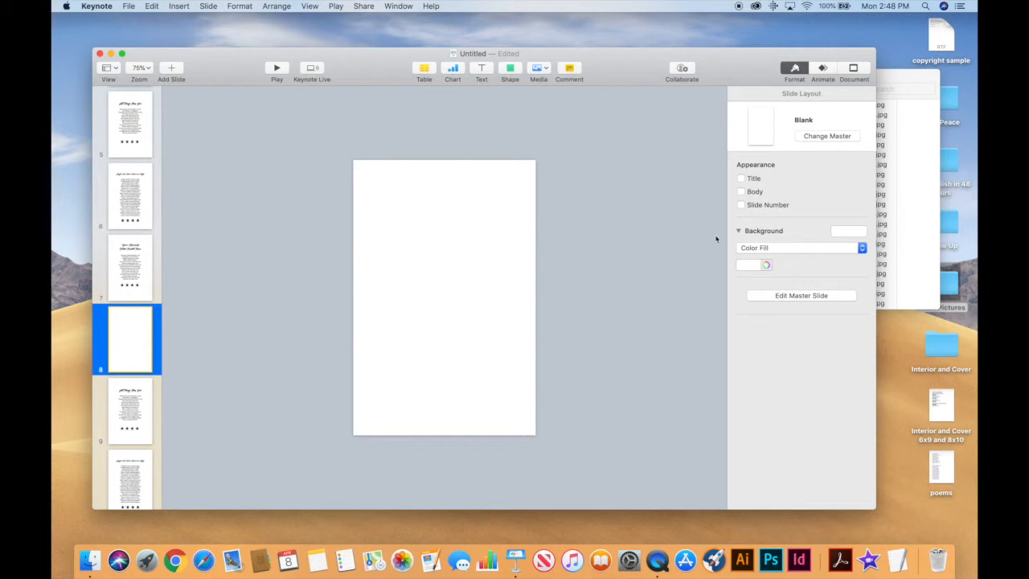
click(909, 193)
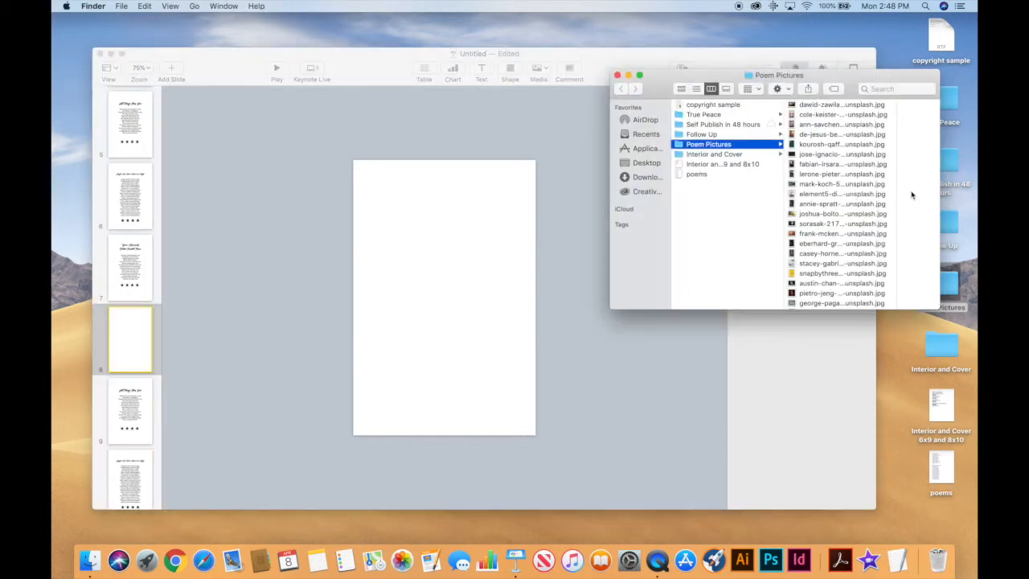
Fill blank slide 8 with a Poem Pictures sunset photo and move that slide ahead of the poem.
click(823, 100)
drag(821, 104, 482, 189)
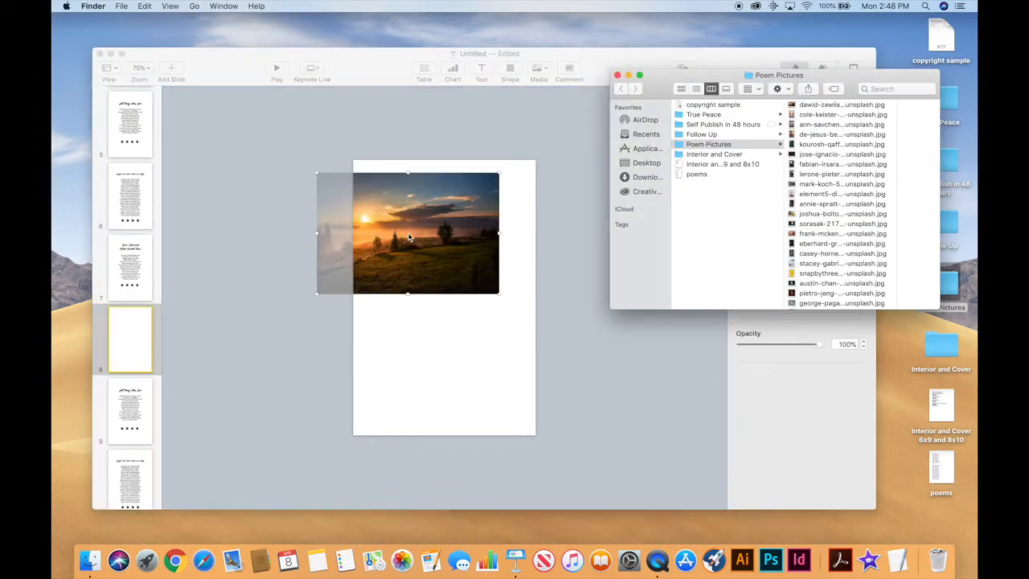
click(410, 299)
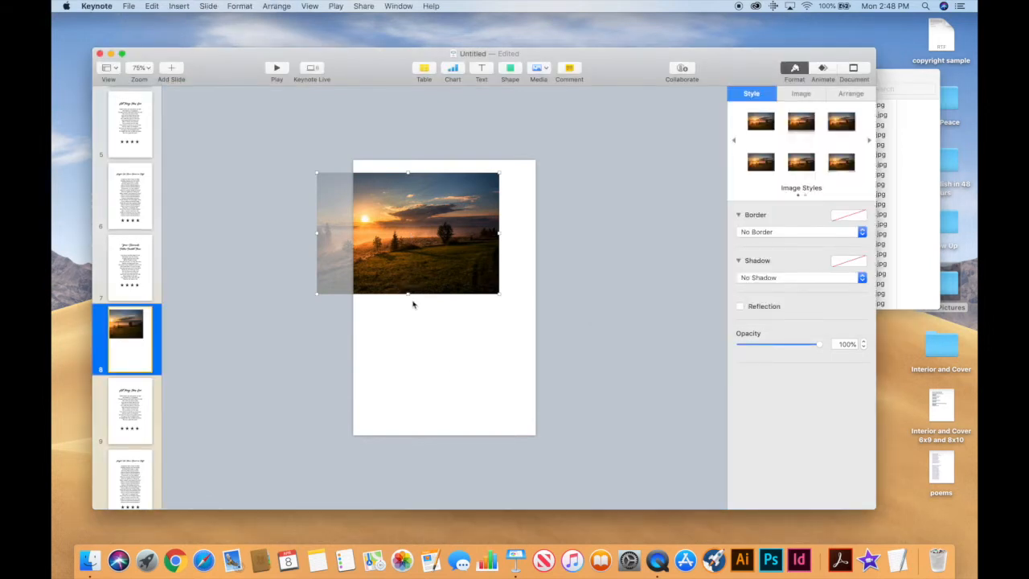
drag(408, 295, 552, 441)
drag(436, 378, 513, 372)
drag(485, 431, 486, 440)
drag(486, 162, 486, 155)
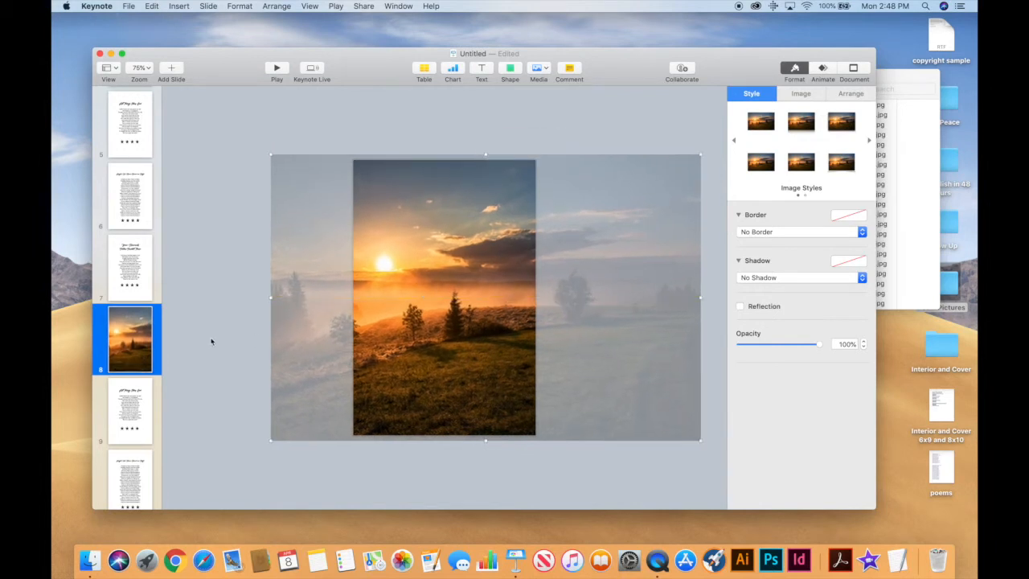
drag(125, 350, 127, 282)
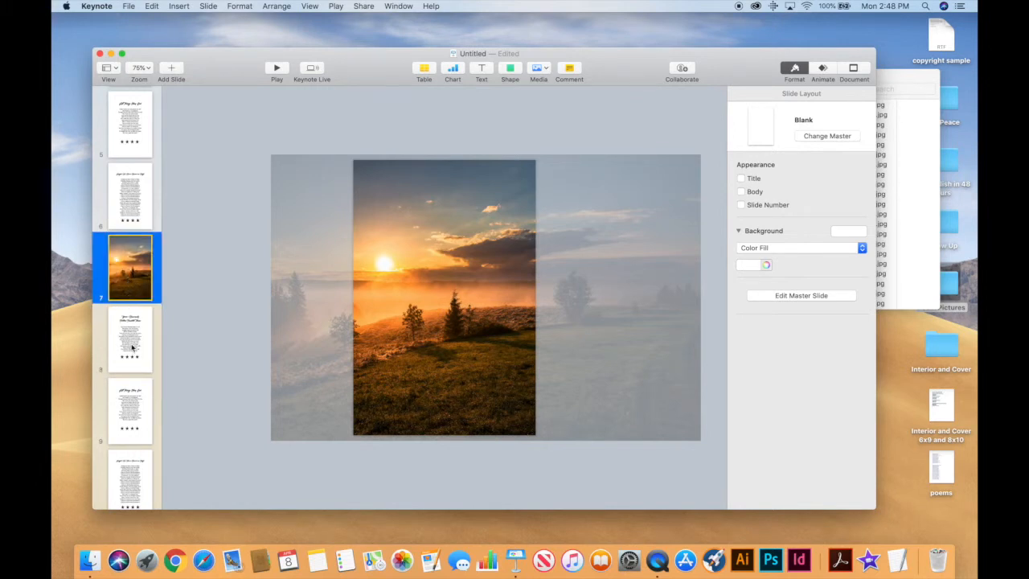
scroll(139, 361, up, 5)
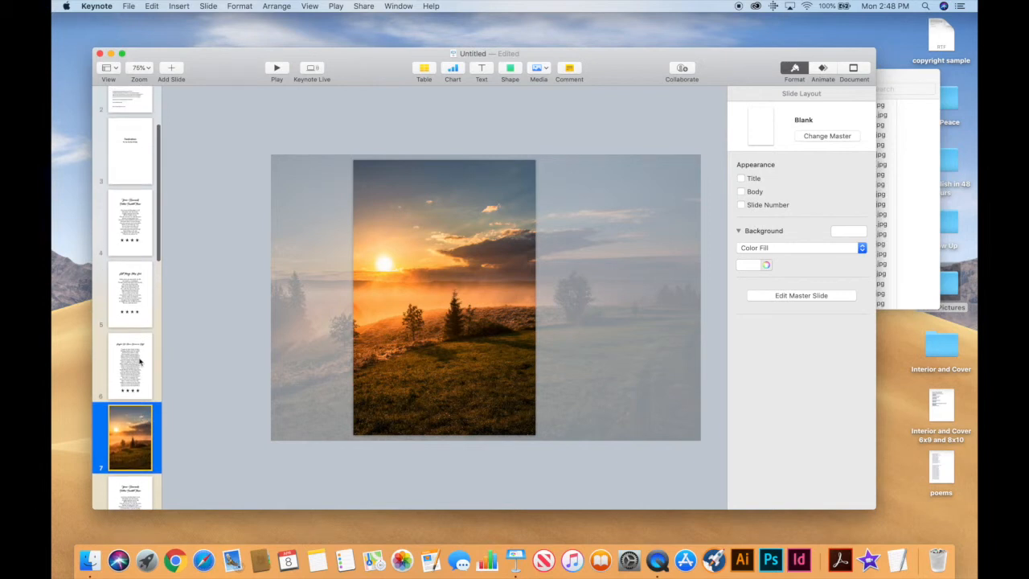
Add a white 'God's Glory' text box near the bottom of the sunset photo page.
scroll(125, 432, down, 4)
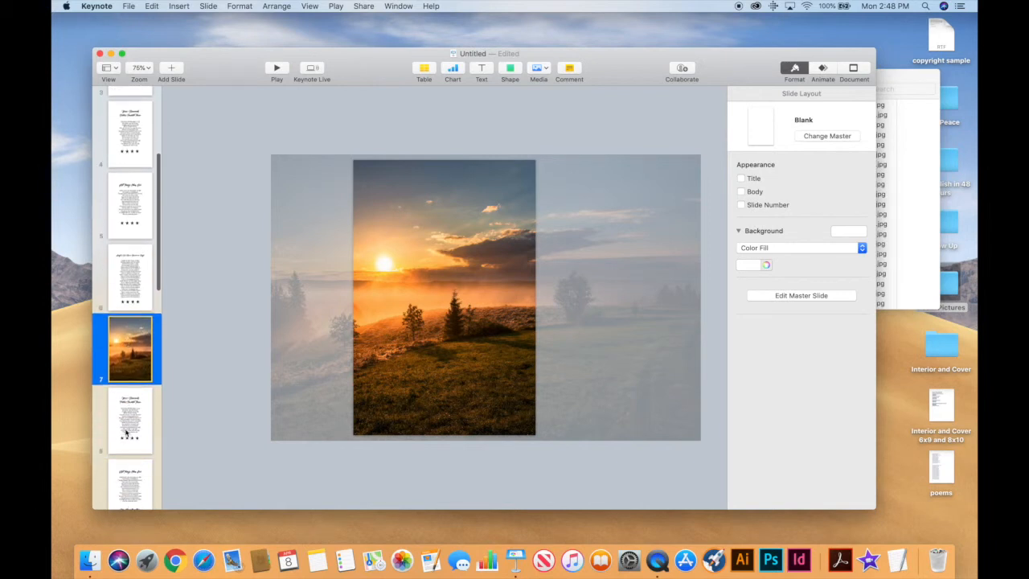
scroll(125, 432, down, 2)
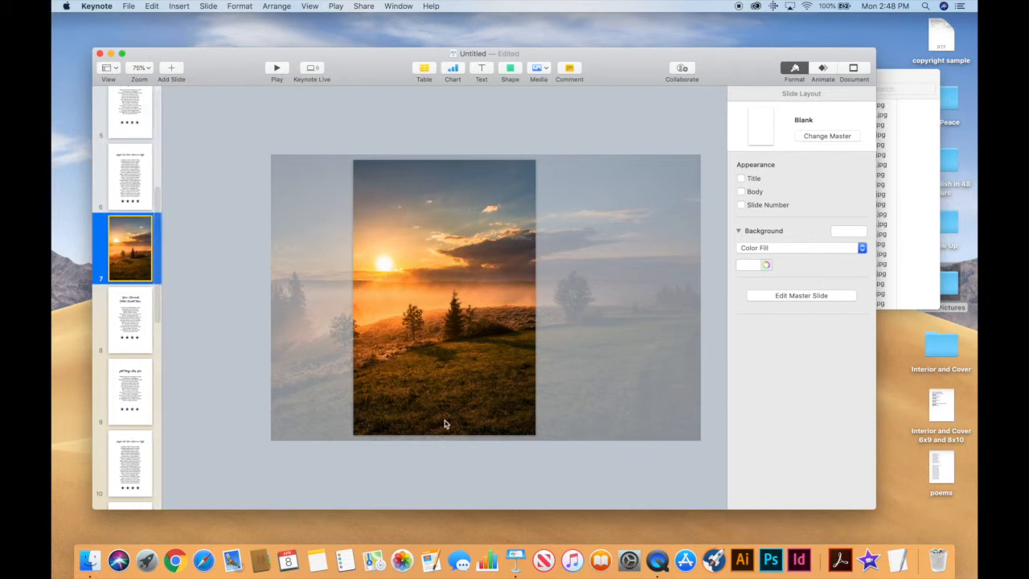
click(481, 70)
drag(447, 298, 484, 393)
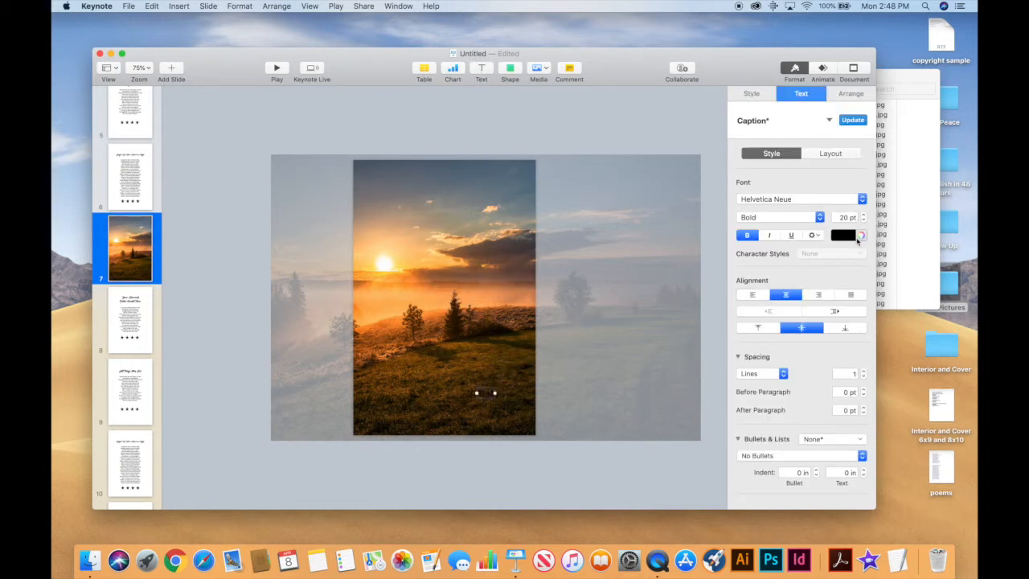
click(850, 237)
click(794, 304)
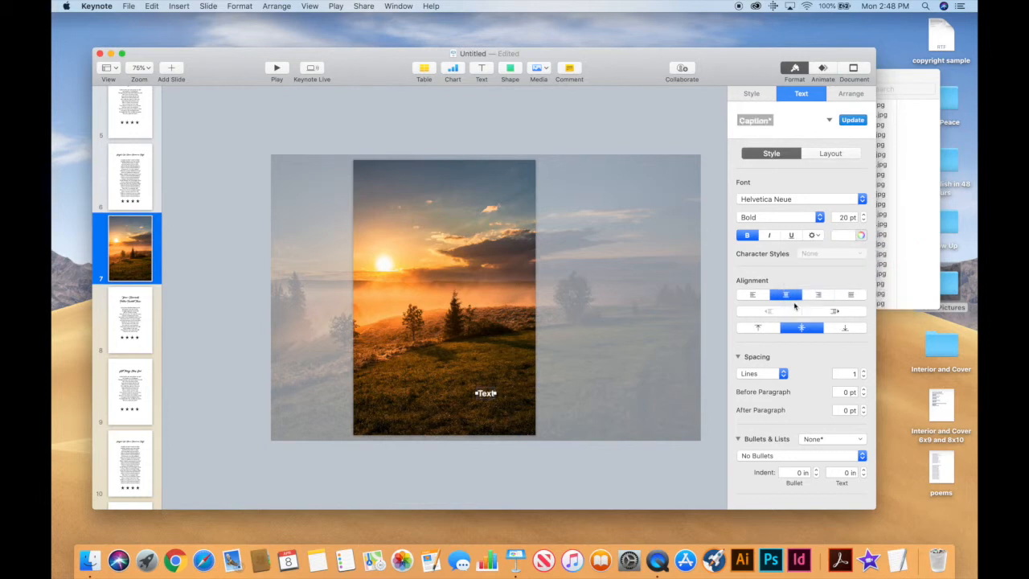
double_click(484, 394)
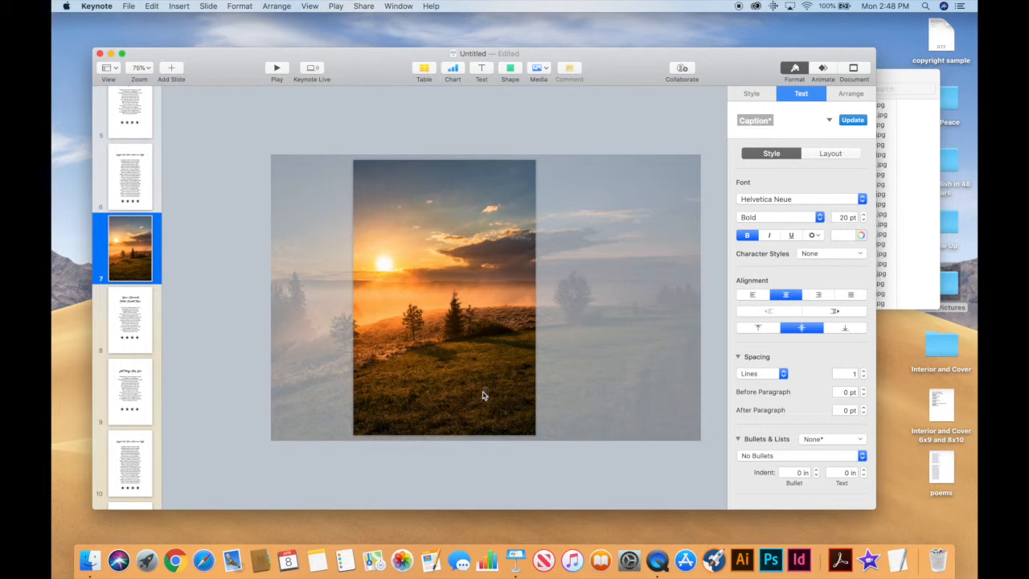
text(God's Glory)
click(501, 412)
click(496, 395)
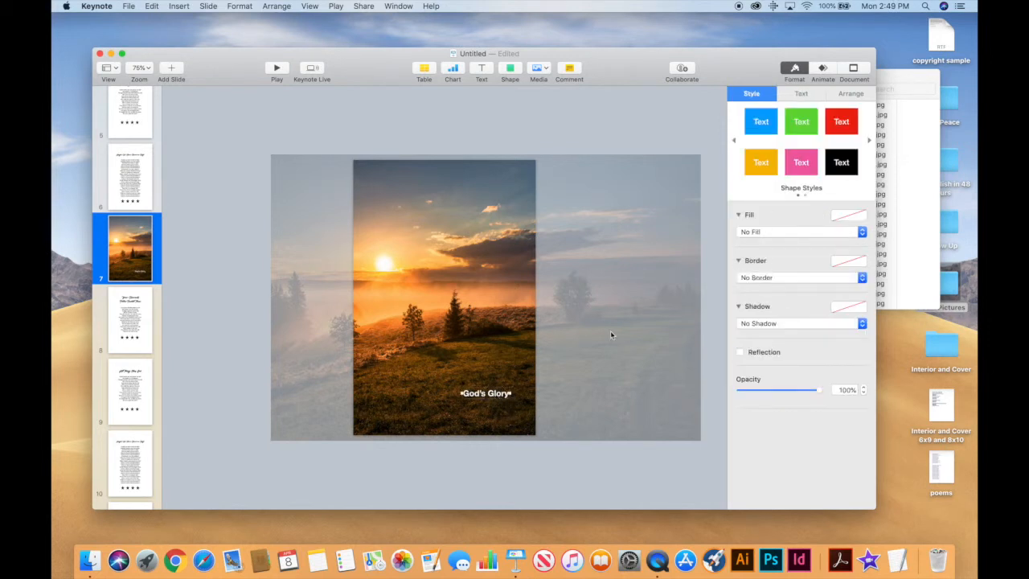
Set the God's Glory caption to Woofey Script at 41 pt and nudge it left.
click(807, 96)
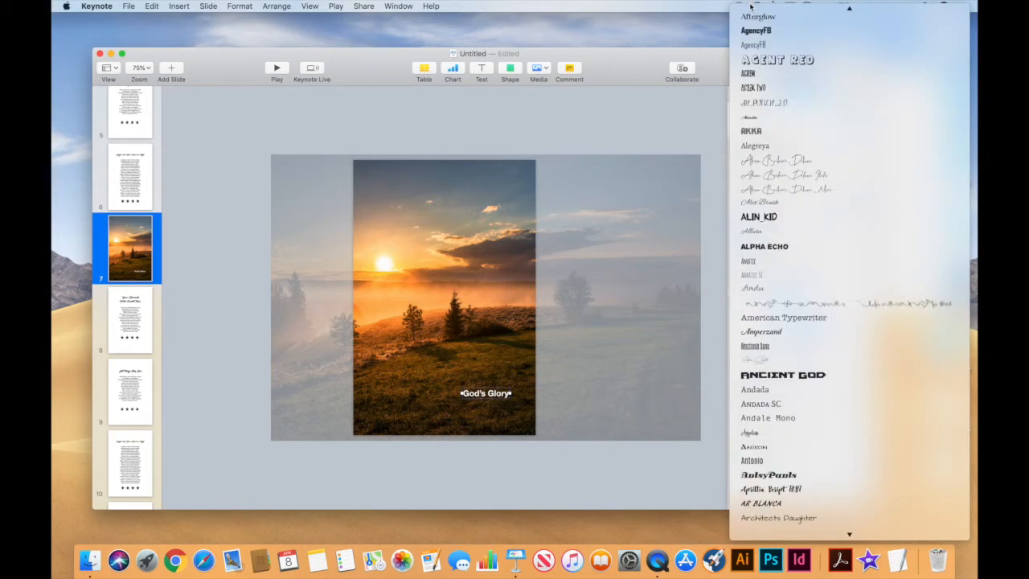
click(753, 14)
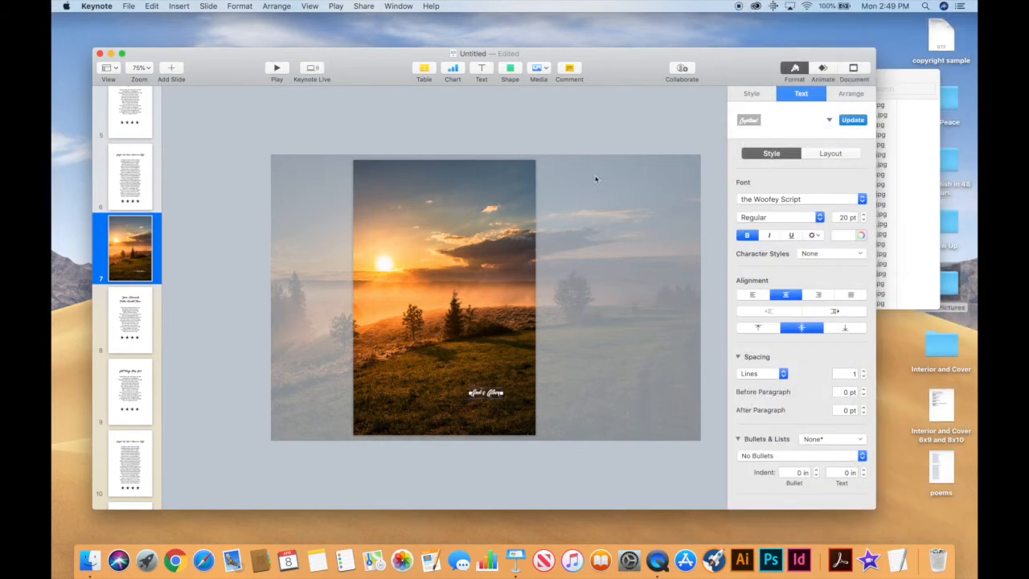
click(864, 215)
click(495, 418)
mouse_move(490, 398)
mouse_down()
mouse_move(484, 408)
mouse_move(480, 393)
mouse_up()
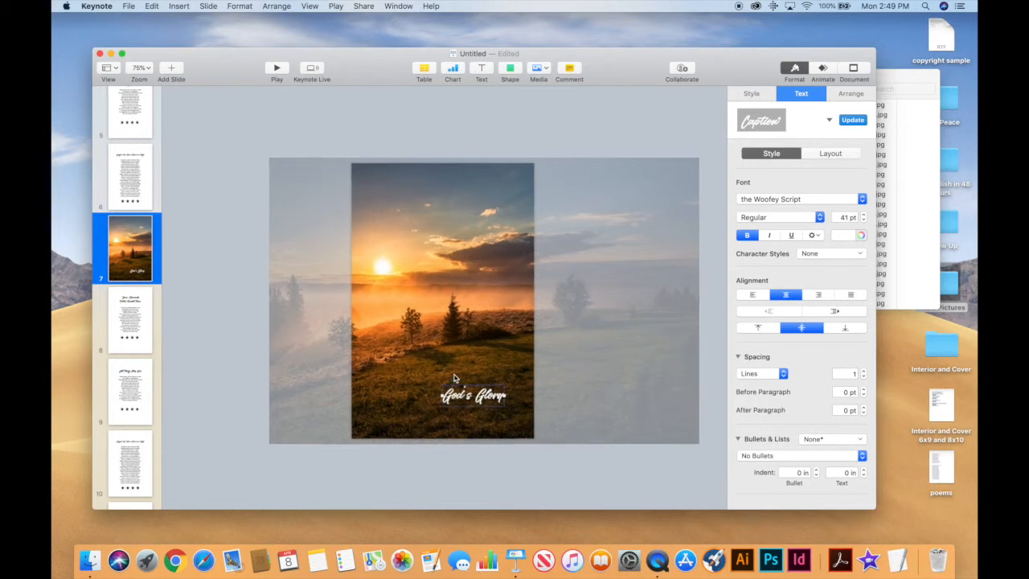
Add a Blank slide after slide 7 and move the sunset photo slide up to position 6.
click(170, 70)
click(202, 472)
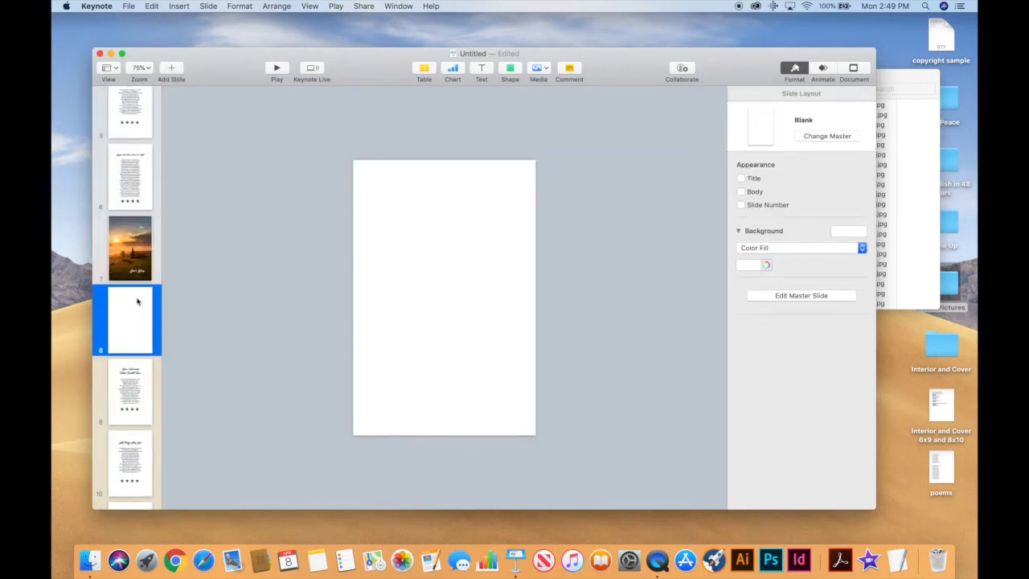
scroll(135, 289, up, 8)
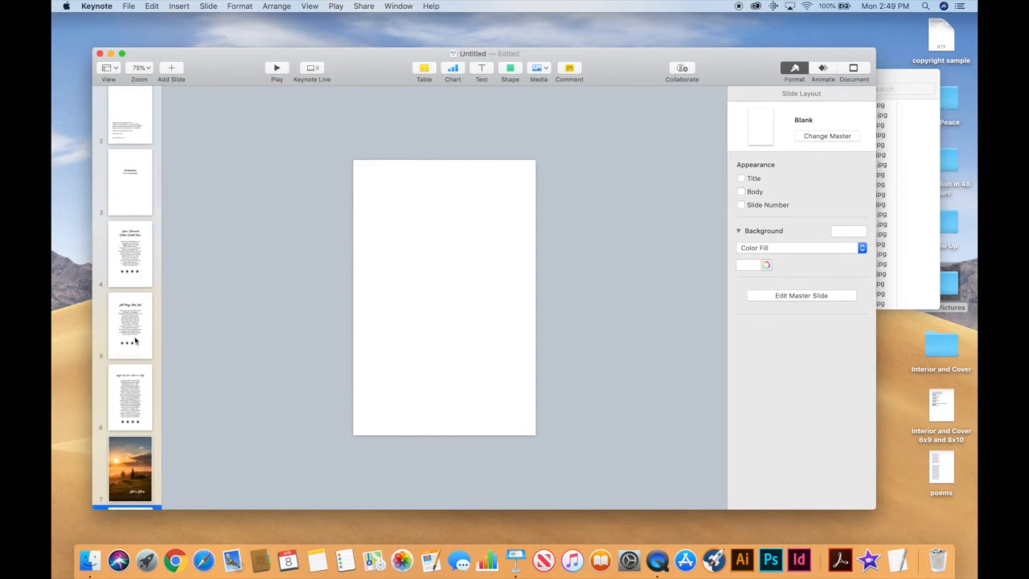
click(127, 470)
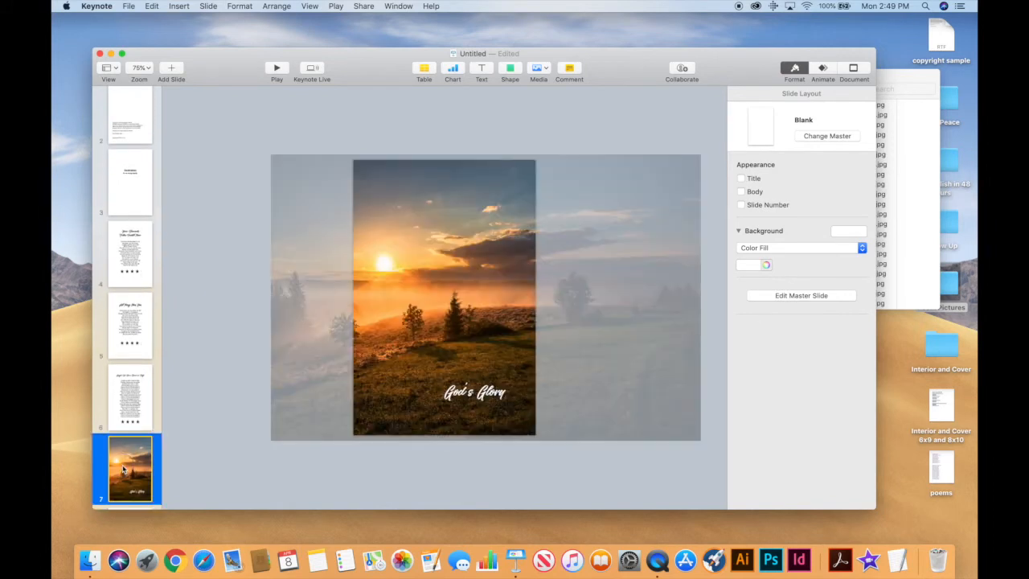
drag(123, 454, 125, 392)
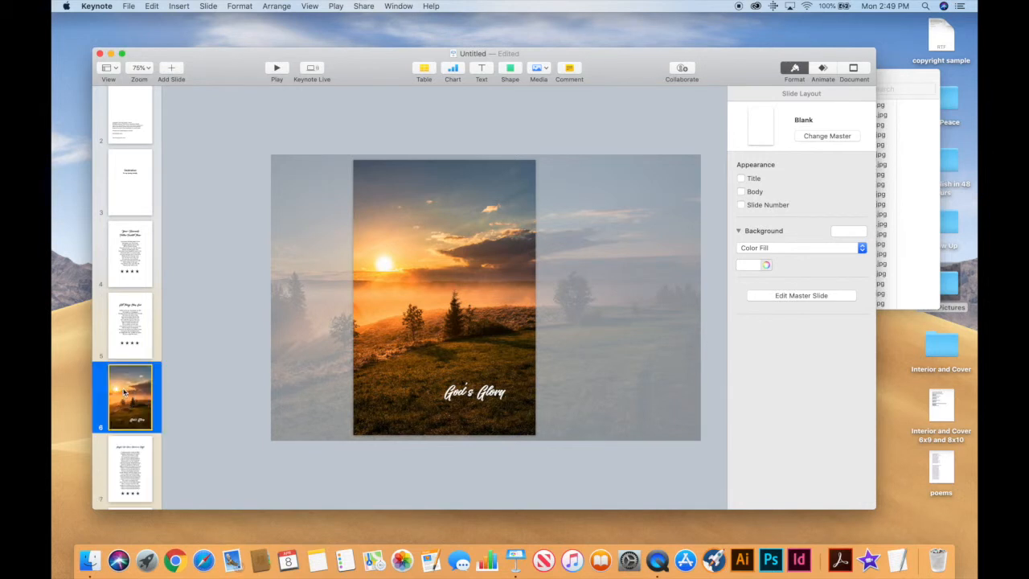
scroll(124, 470, down, 3)
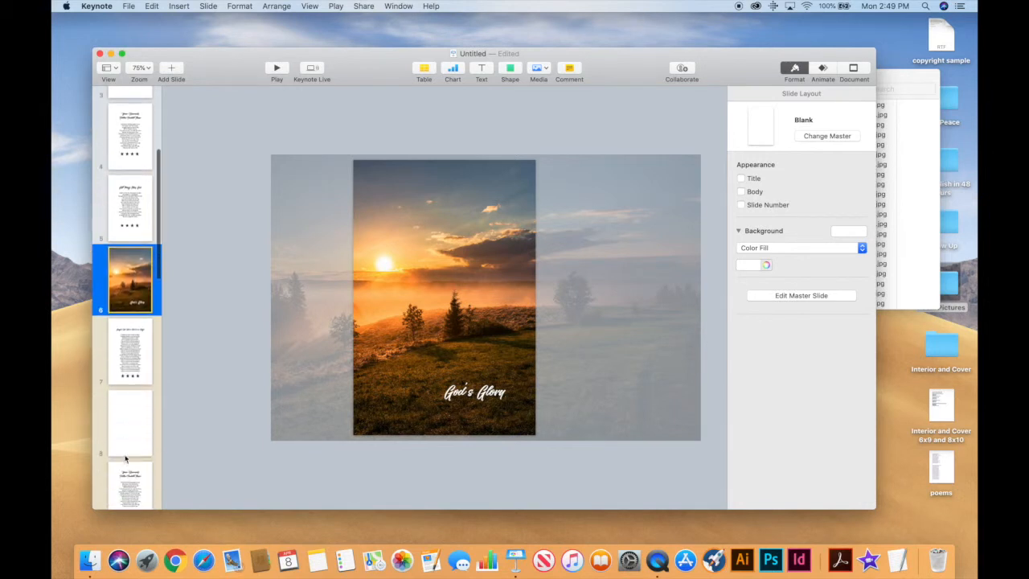
click(126, 448)
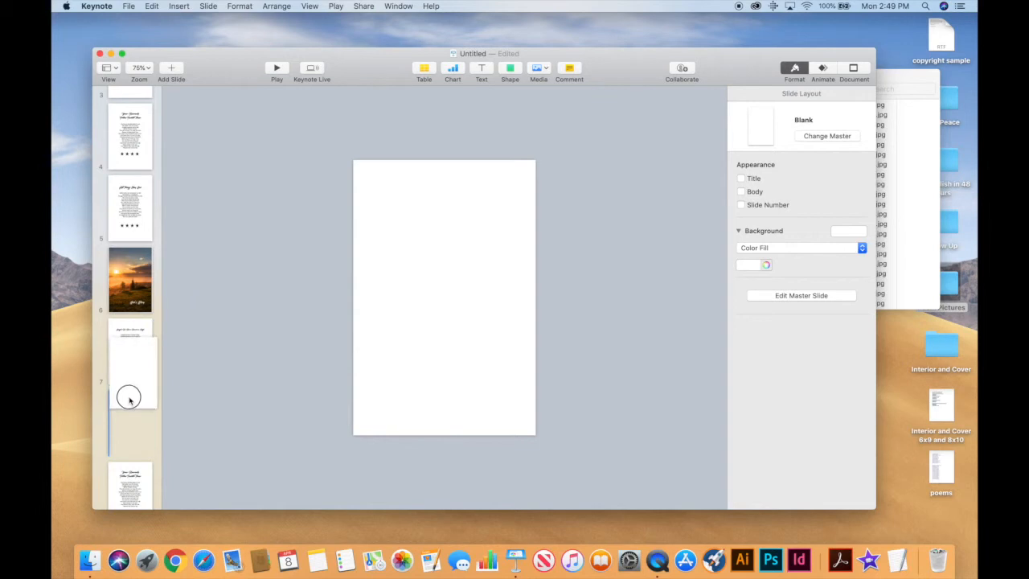
scroll(126, 442, up, 2)
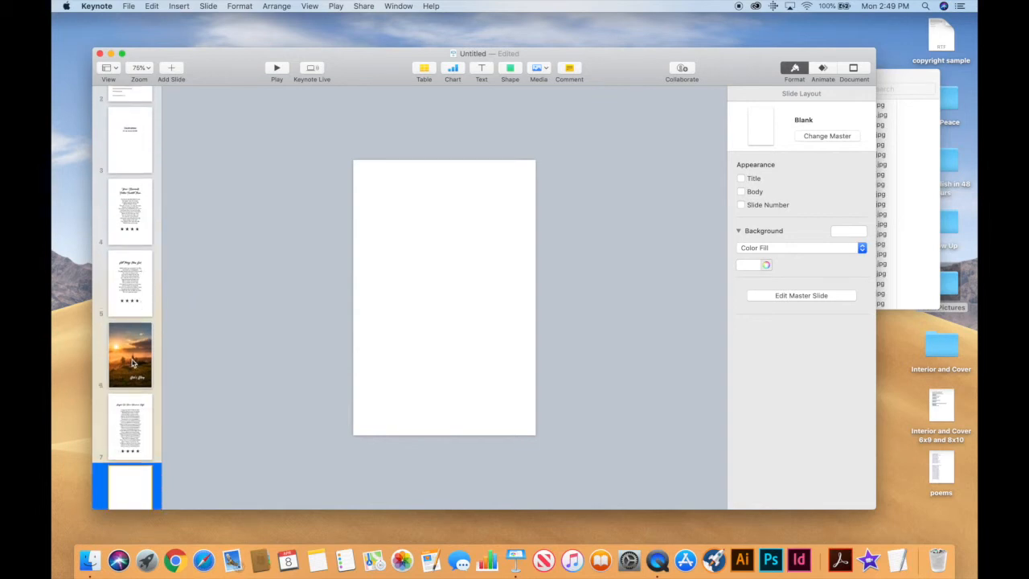
scroll(126, 447, down, 2)
scroll(125, 447, down, 1)
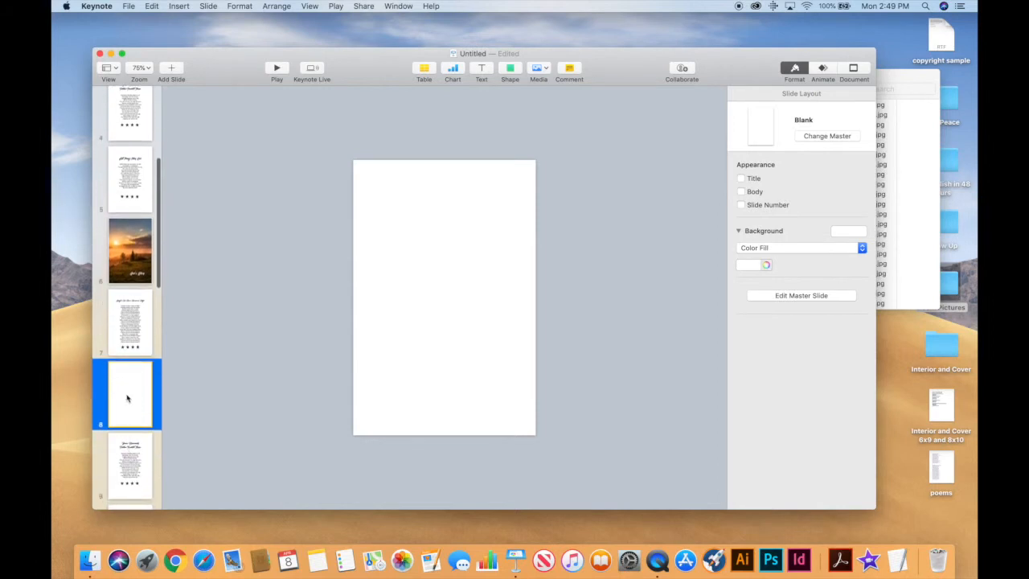
Drag the cole-keister beach sunset photo from Poem Pictures onto slide 8 and stretch it to fill the slide.
click(934, 272)
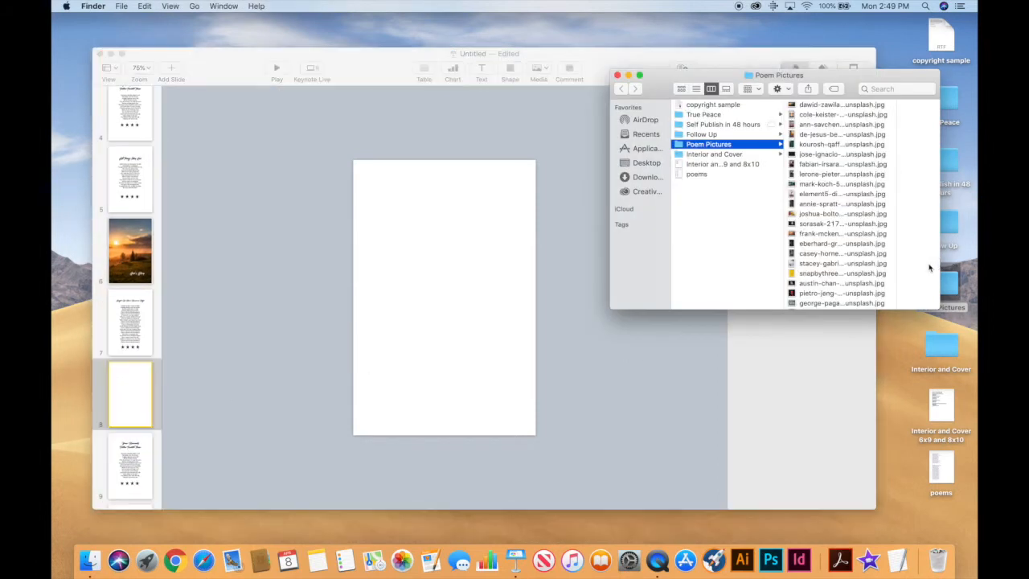
drag(838, 118, 466, 364)
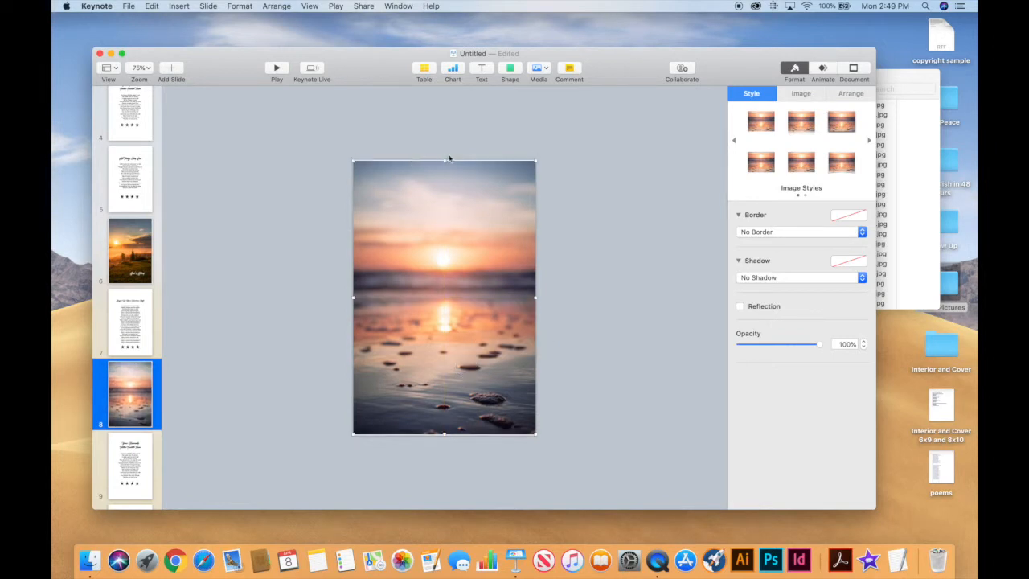
drag(443, 160, 445, 156)
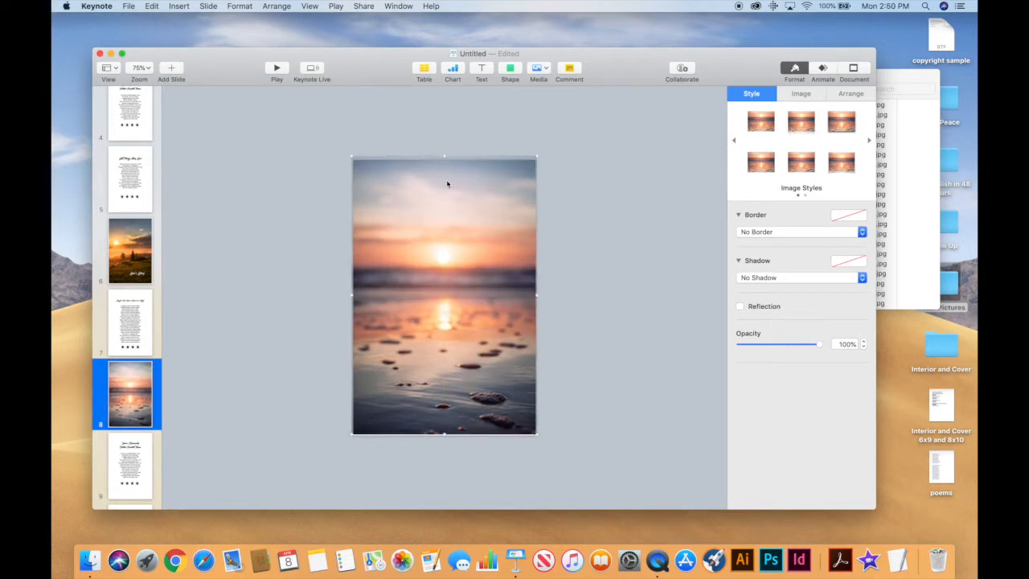
drag(443, 433, 443, 438)
click(567, 398)
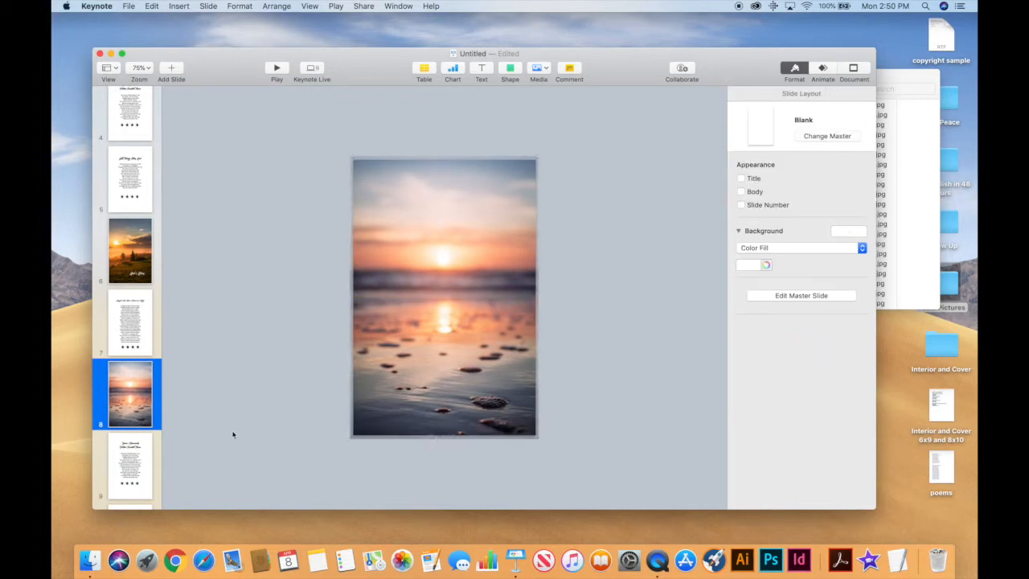
Check the document's slide size, then add a new text box over the photo on slide 8.
click(916, 172)
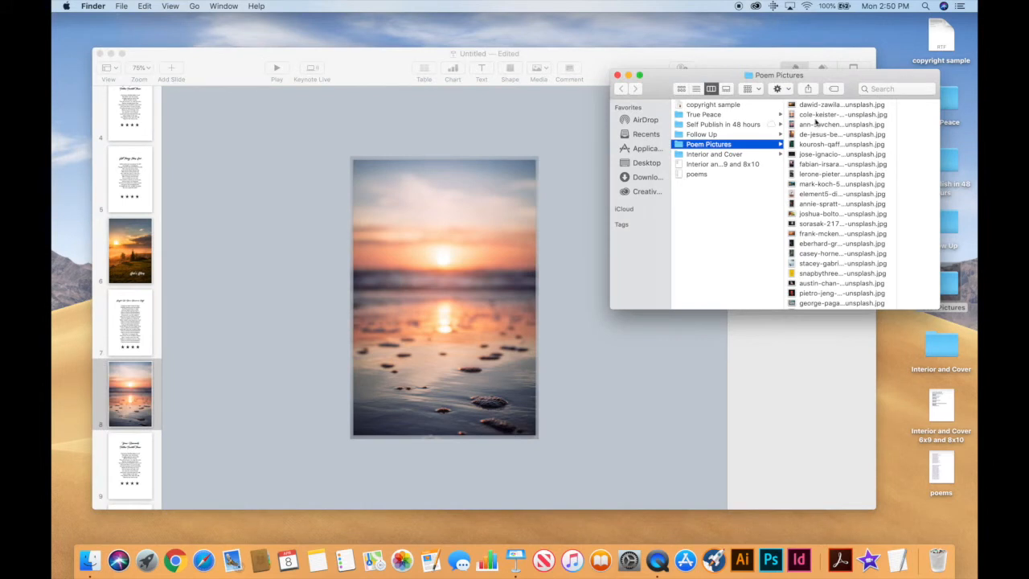
click(617, 380)
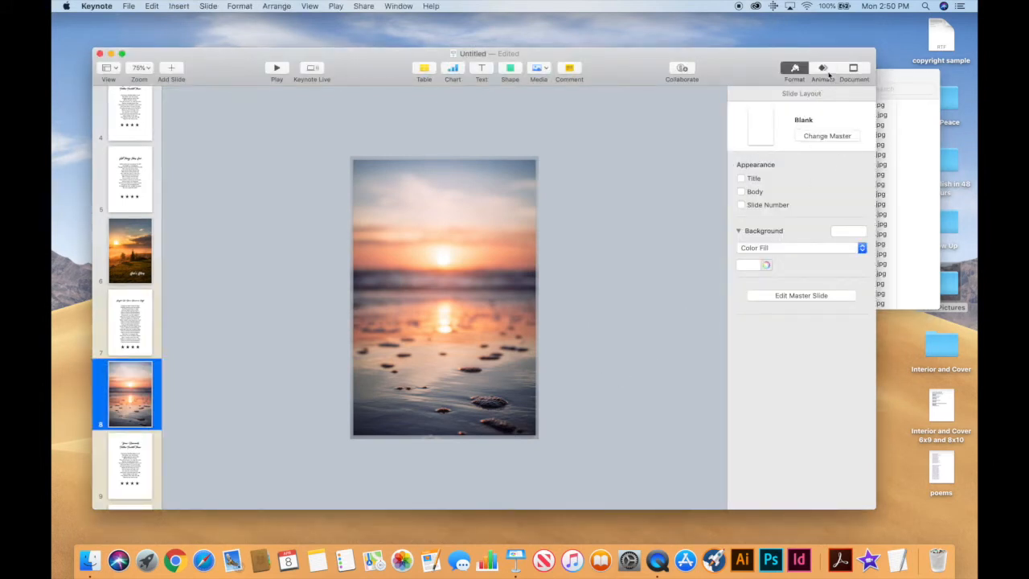
click(857, 71)
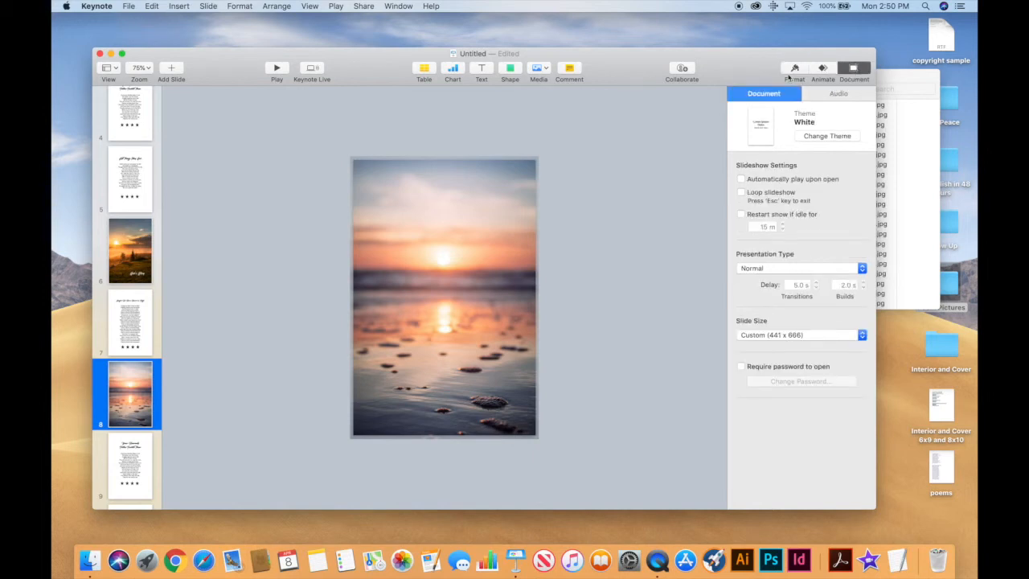
click(793, 70)
click(418, 356)
click(483, 70)
Move the text box to the photo's lower left and type the caption 'True Peace'.
drag(446, 308, 384, 413)
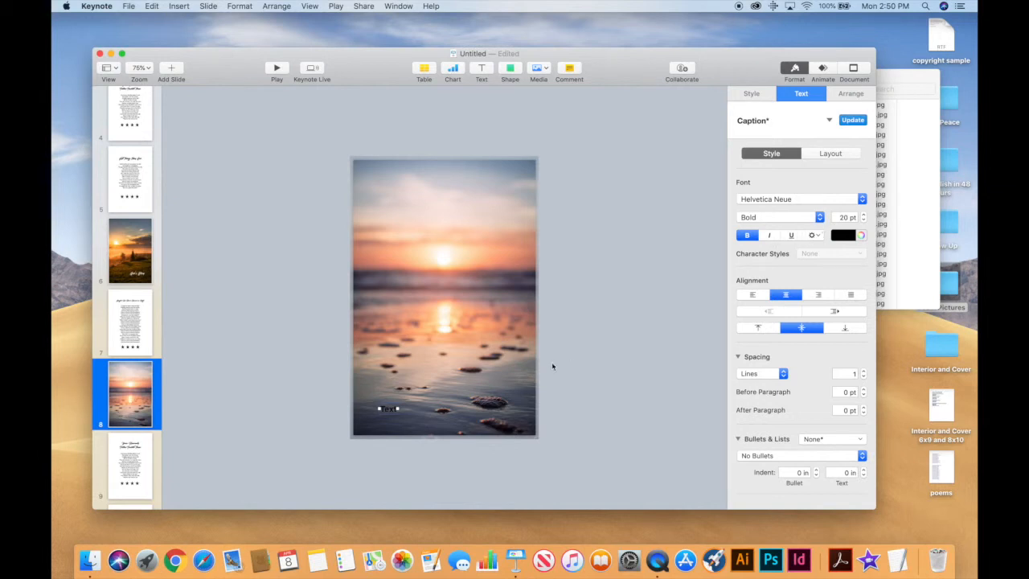
double_click(390, 409)
text(True)
key(Return)
text(peace)
key(Return)
text(P)
key(Return)
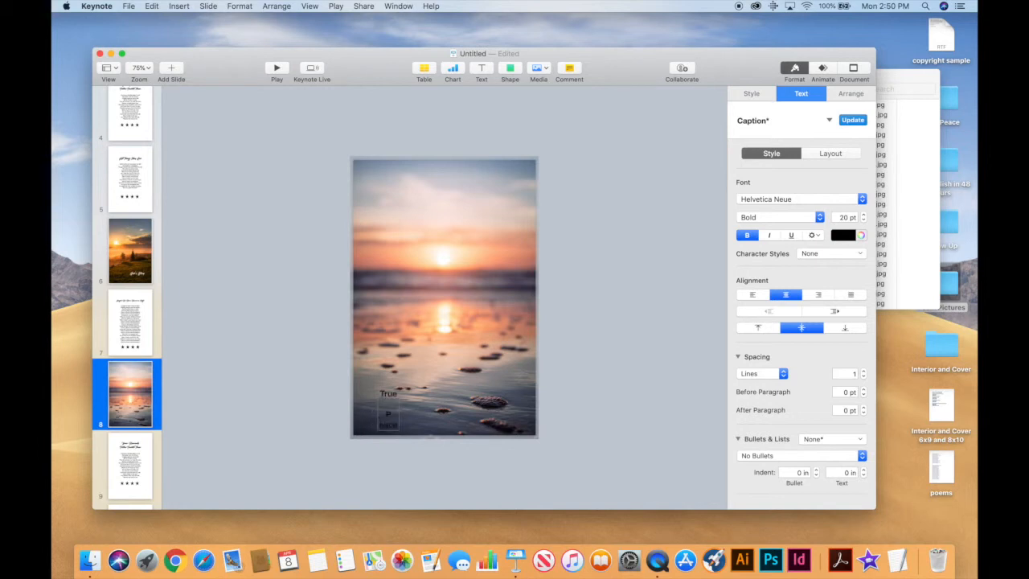
key(BackSpace)
key(BackSpace)
key(BackSpace)
Make the caption white Woofey Script at 38 pt and nudge it right toward centre.
drag(410, 411, 368, 401)
click(848, 237)
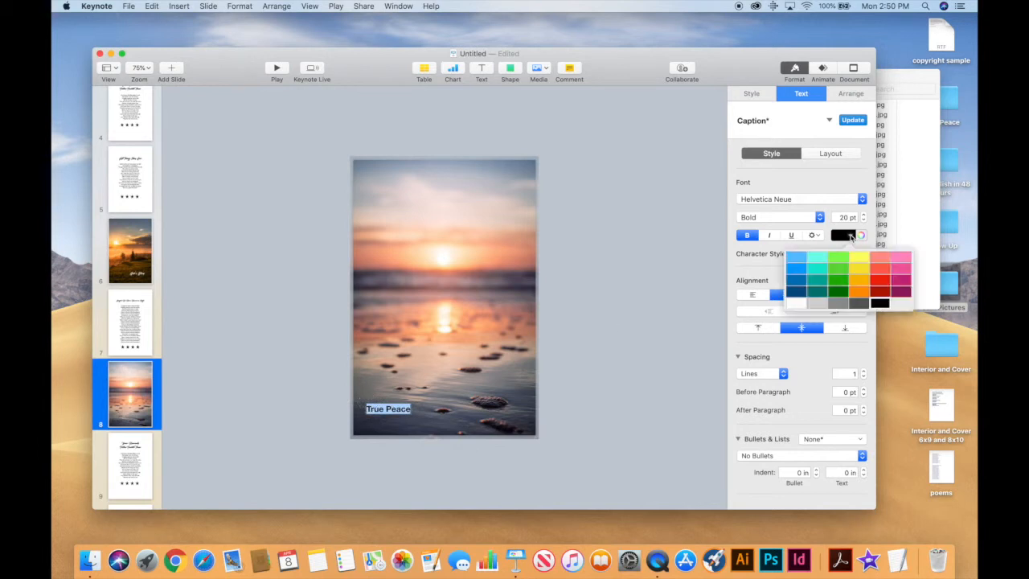
click(796, 304)
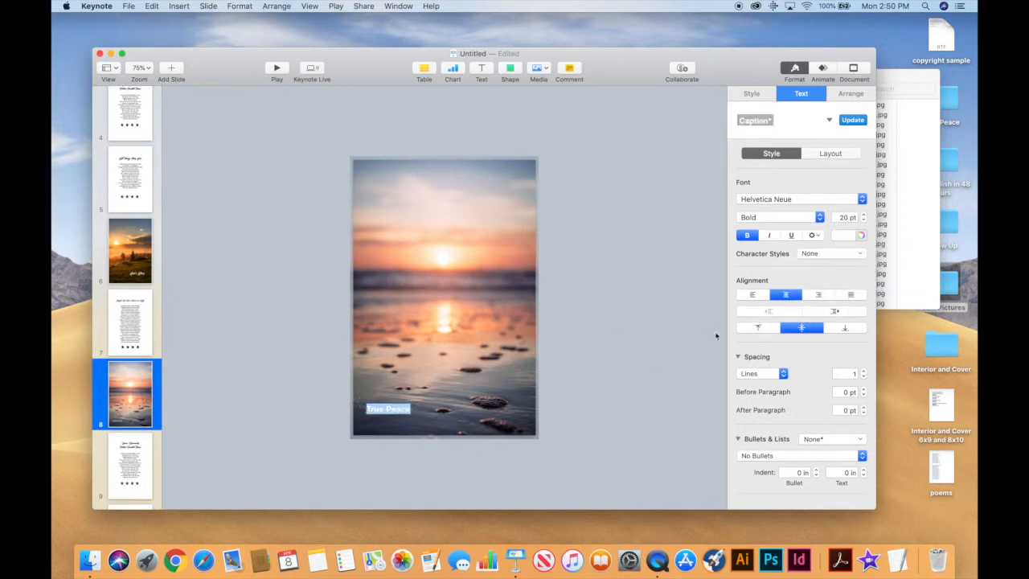
click(859, 201)
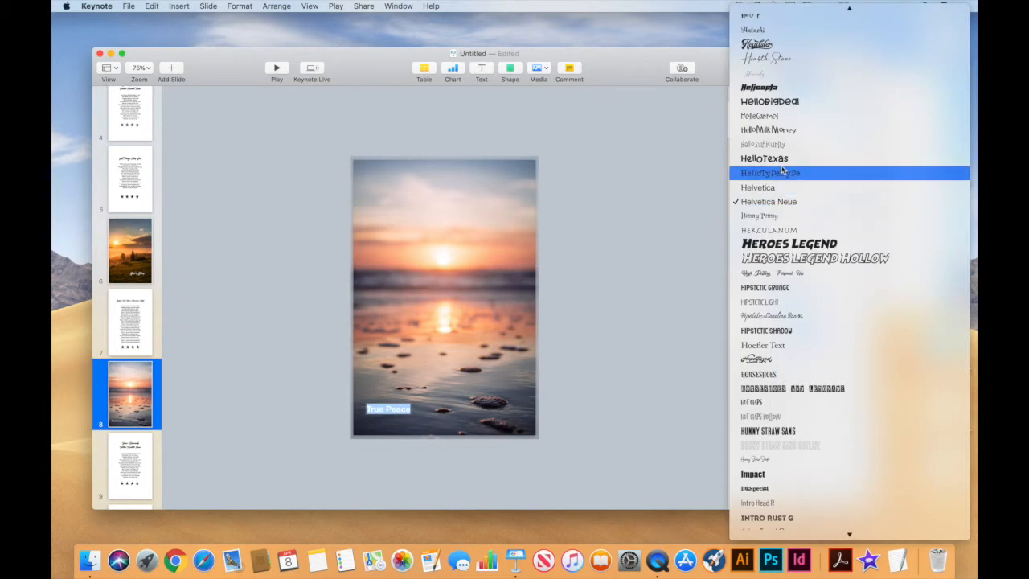
scroll(783, 170, up, 15)
click(760, 17)
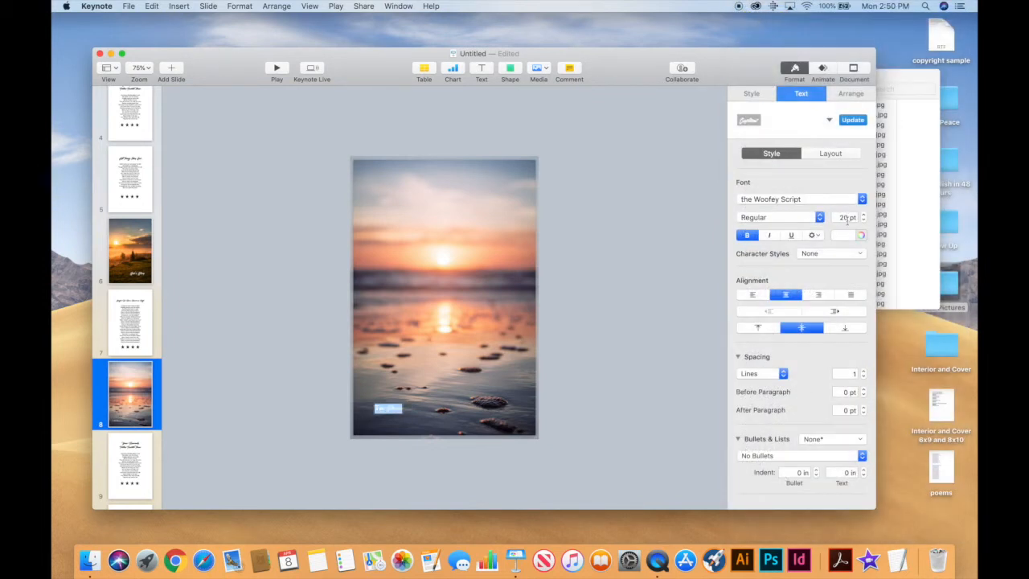
click(864, 217)
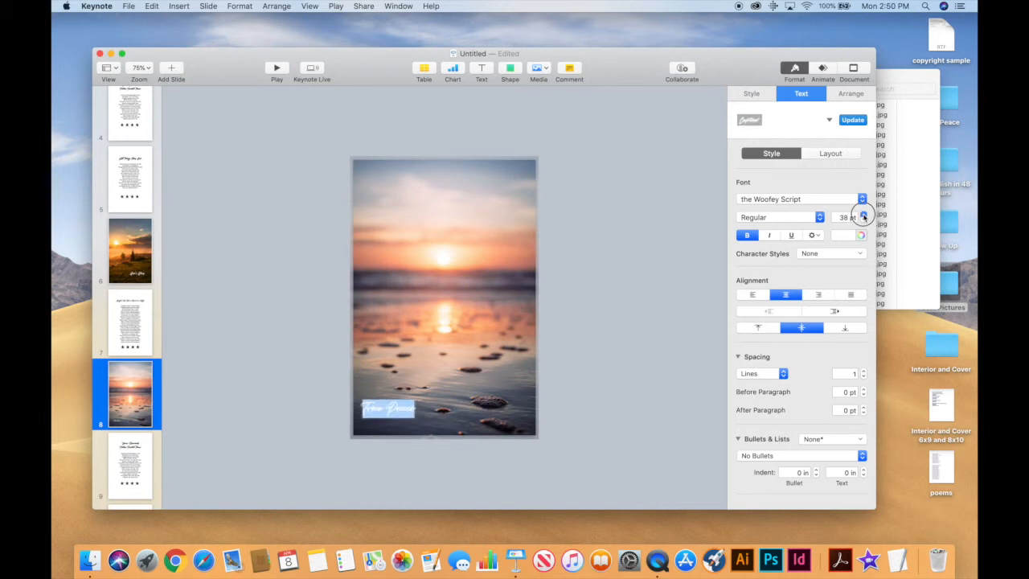
click(461, 445)
drag(388, 411, 397, 412)
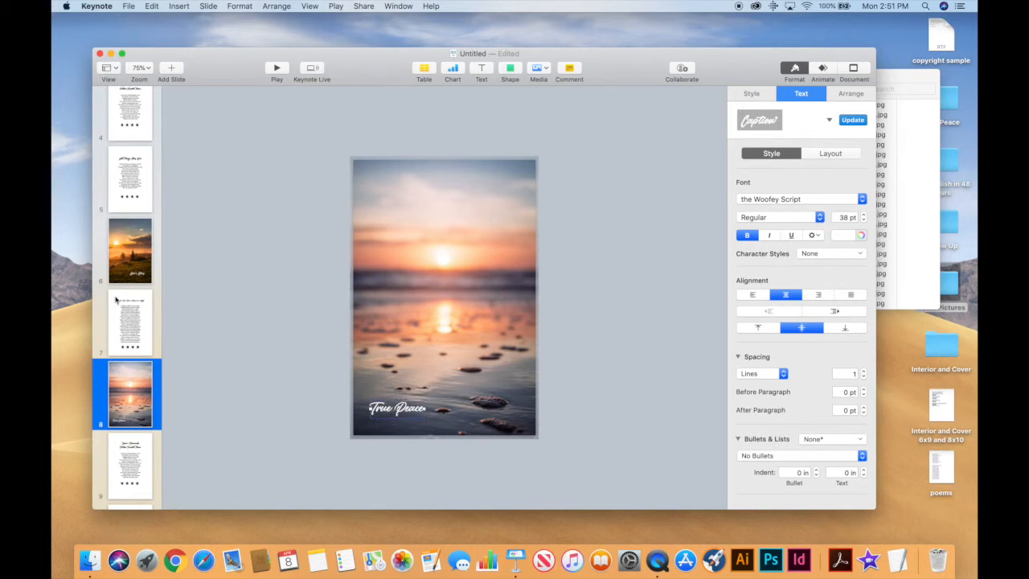
click(132, 243)
click(132, 342)
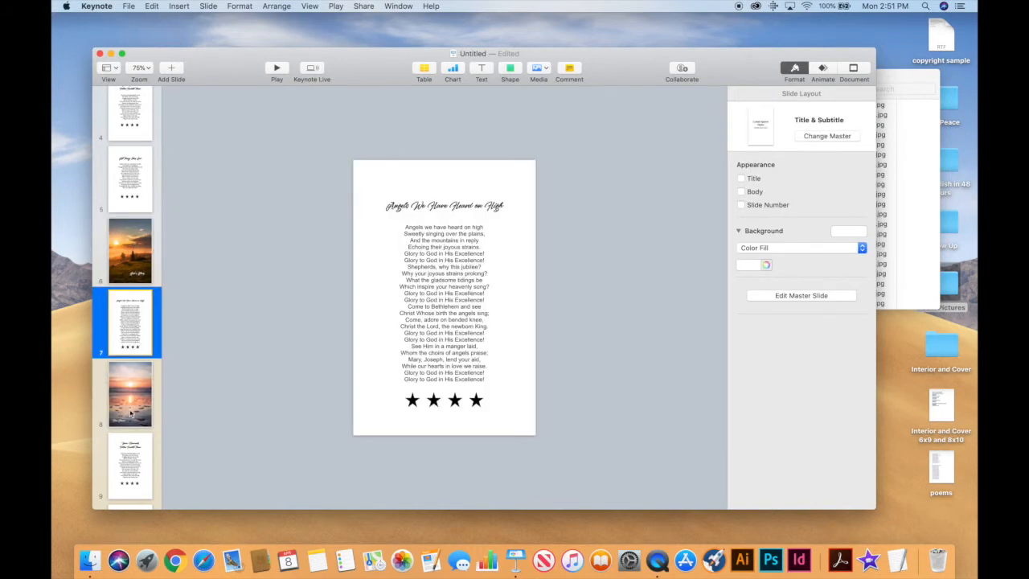
click(132, 414)
scroll(131, 414, down, 1)
scroll(131, 414, down, 5)
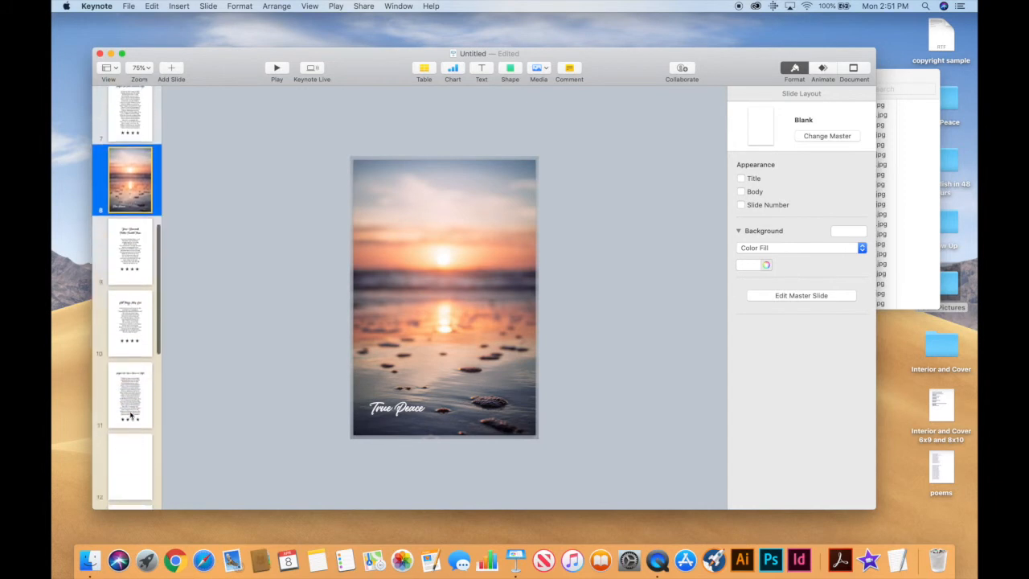
click(127, 396)
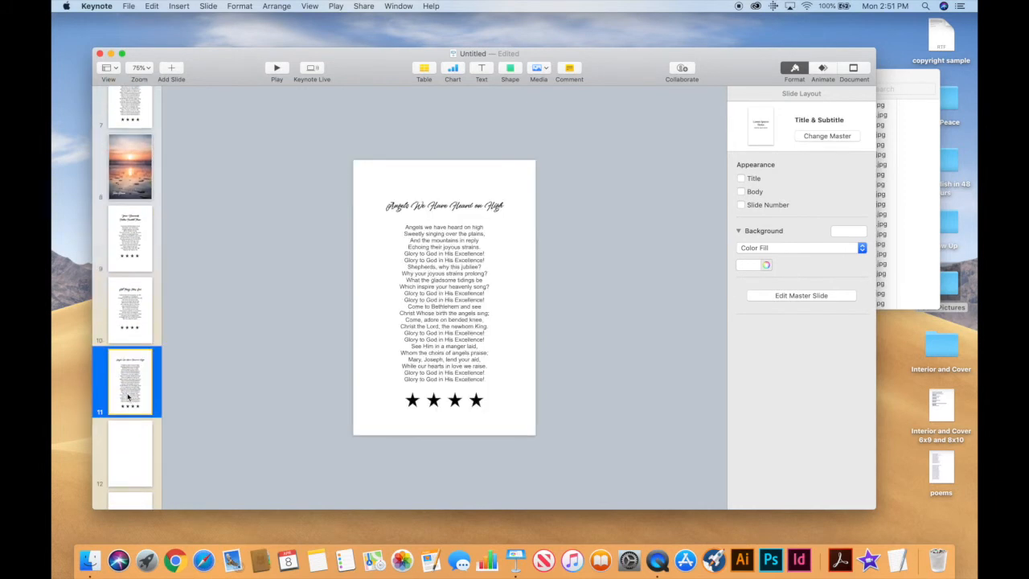
scroll(128, 392, up, 2)
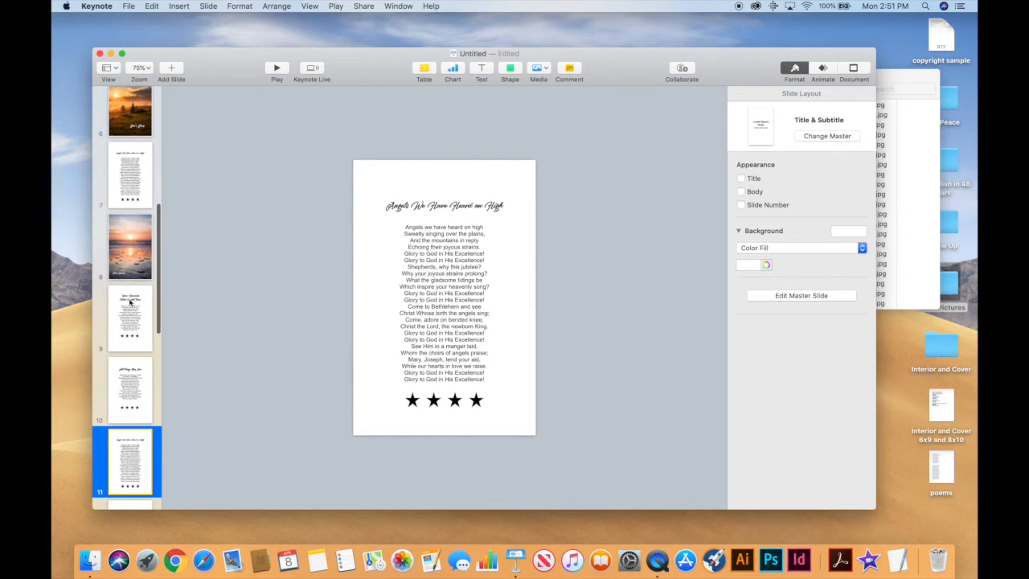
scroll(145, 458, up, 10)
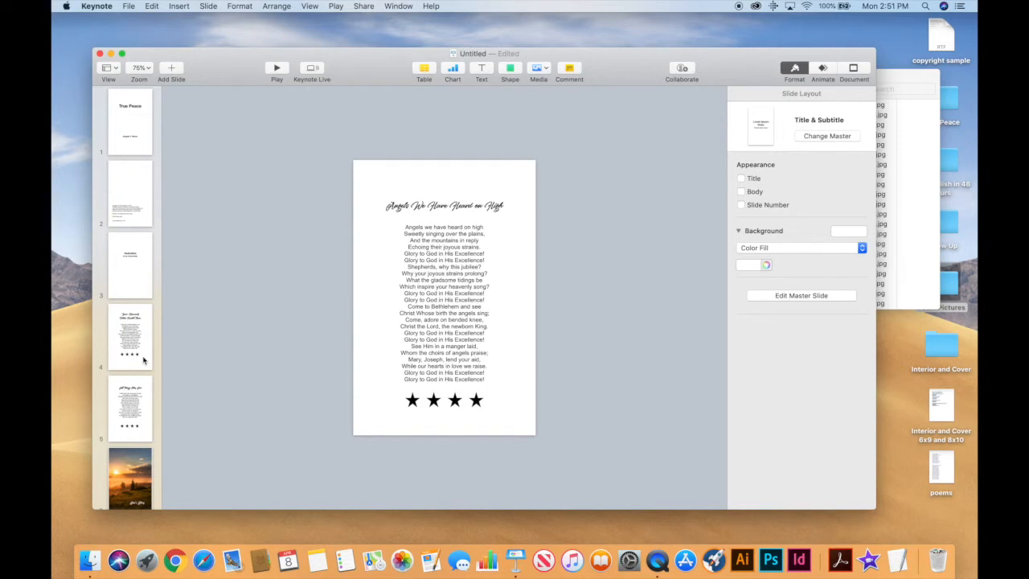
scroll(144, 360, down, 10)
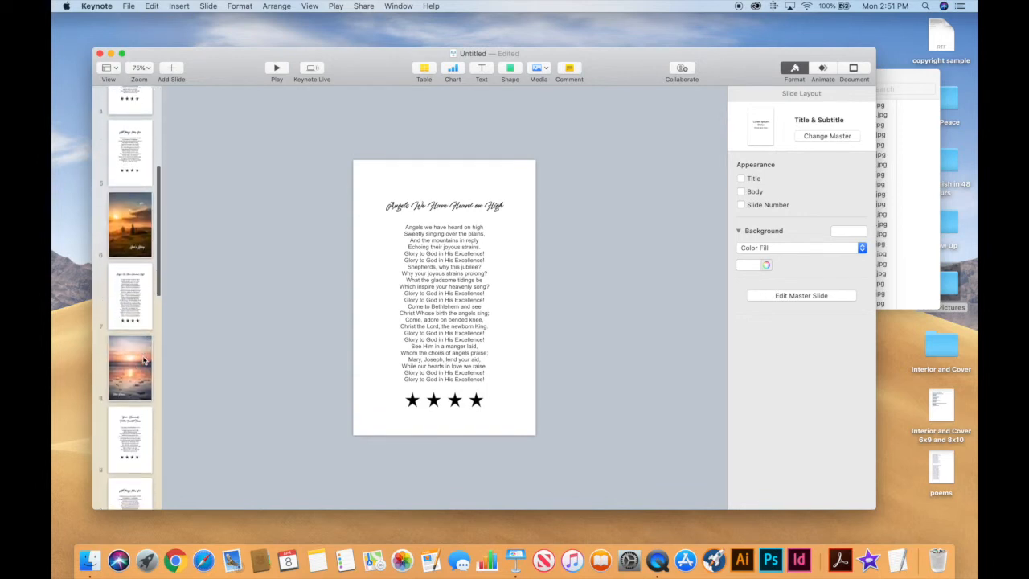
scroll(144, 360, up, 10)
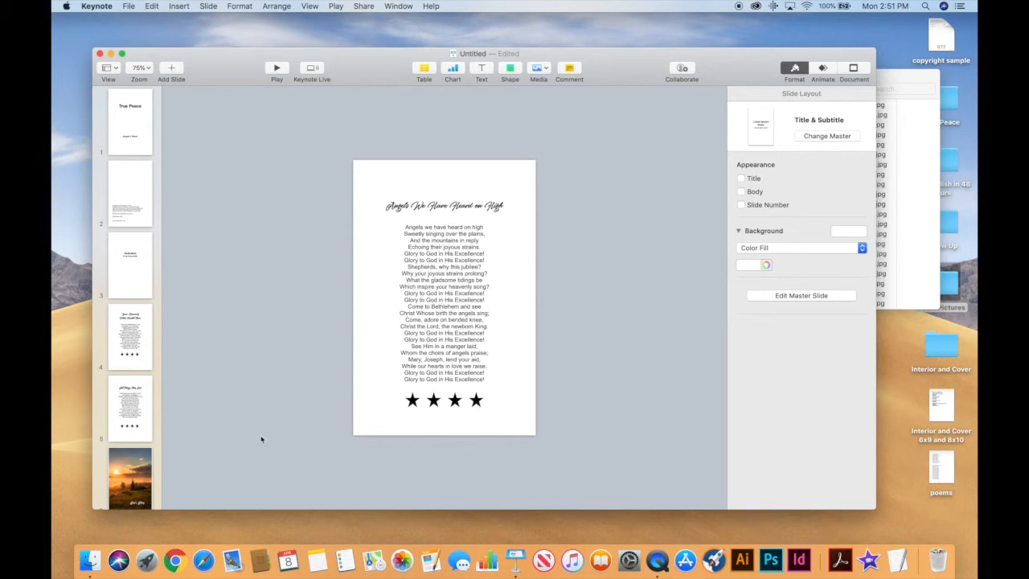
scroll(139, 287, down, 10)
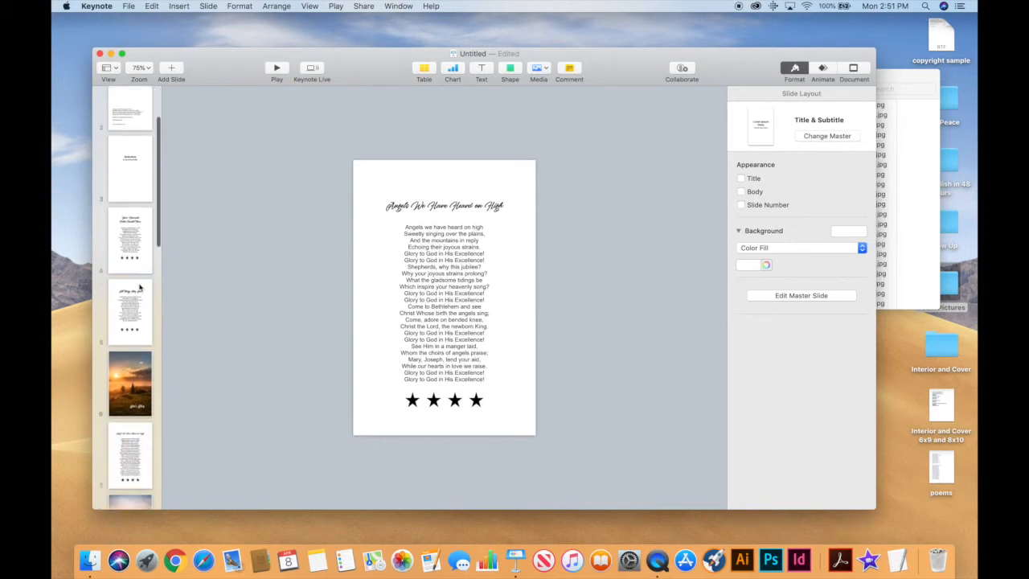
scroll(140, 287, down, 3)
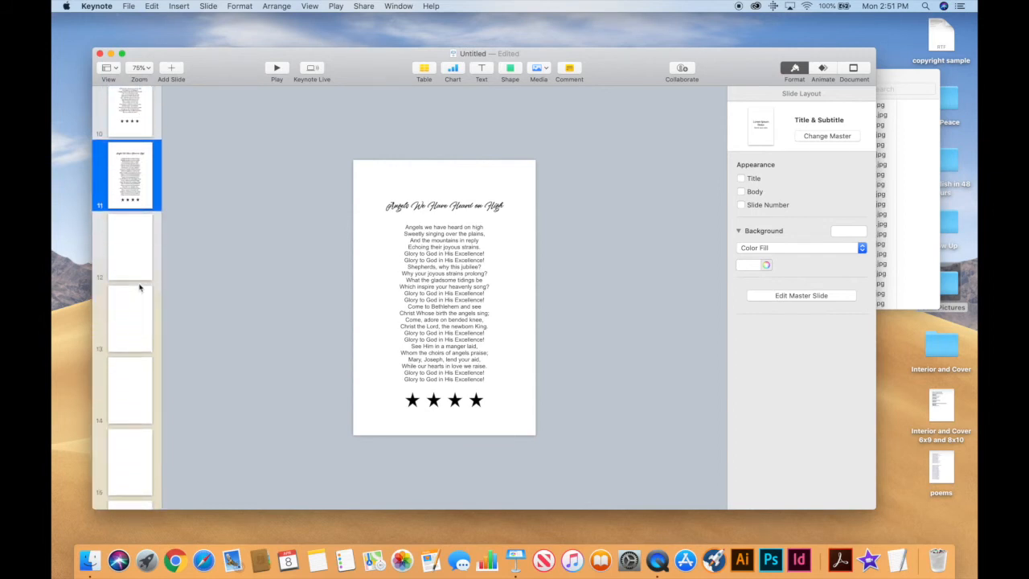
scroll(141, 265, up, 6)
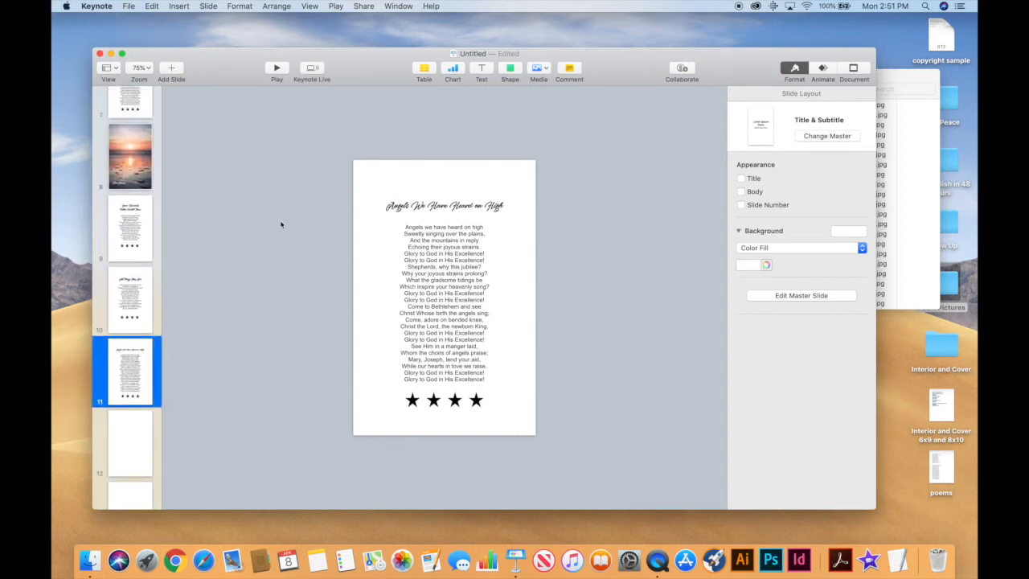
scroll(129, 291, up, 1)
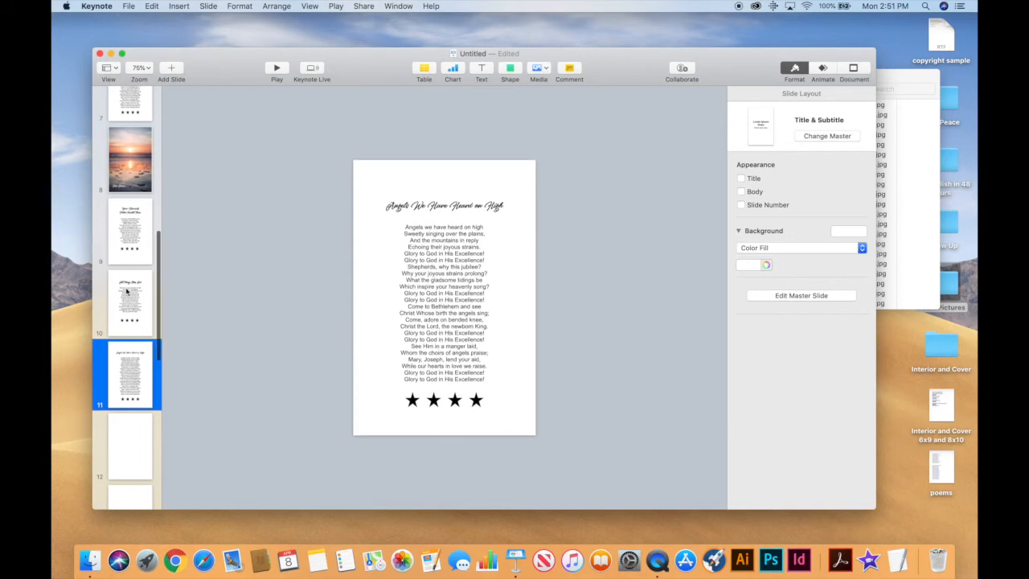
scroll(126, 291, up, 10)
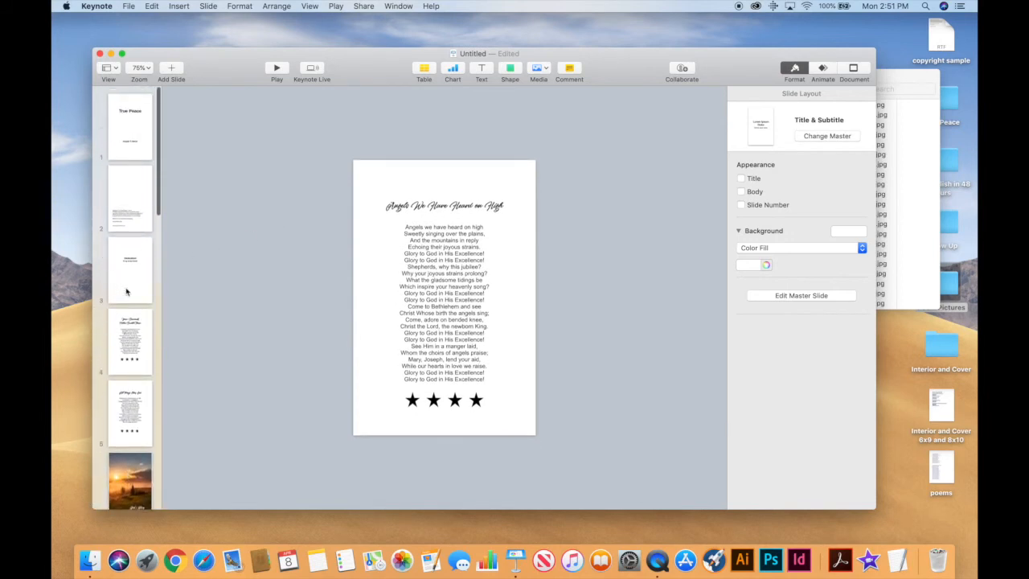
click(130, 6)
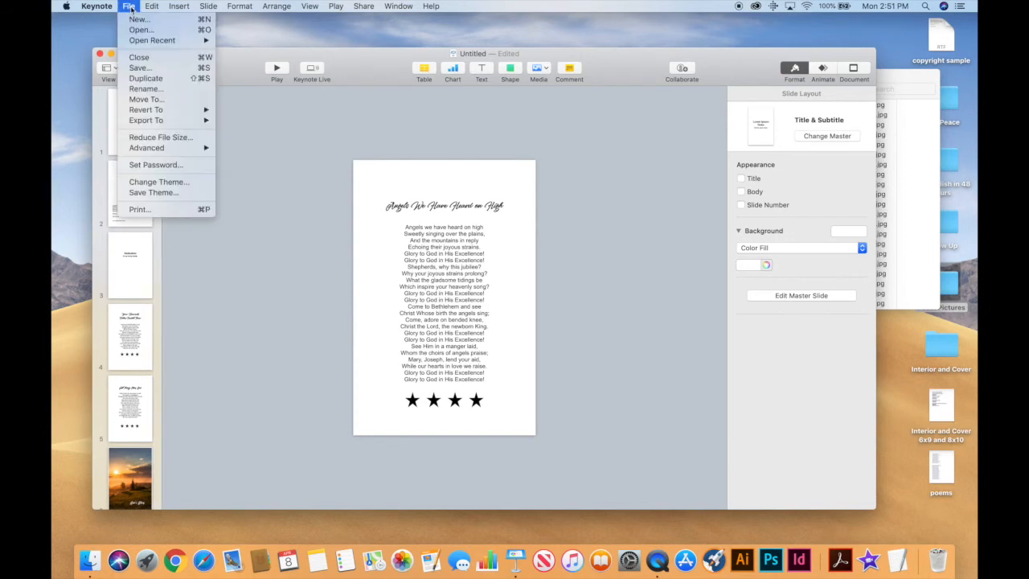
Export the presentation as a PDF at Best image quality, named 'Sample', to the Desktop.
mouse_move(143, 122)
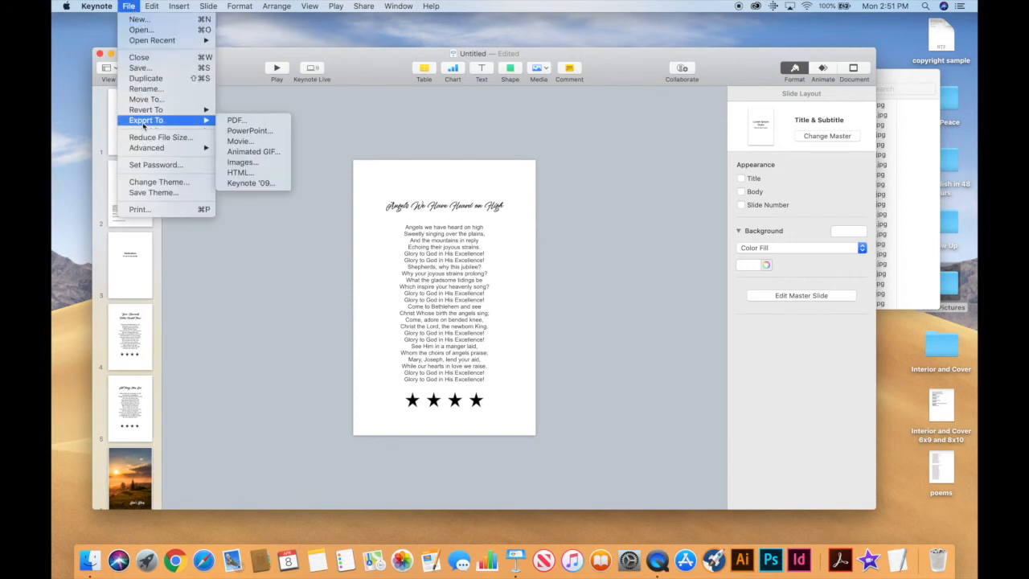
click(233, 122)
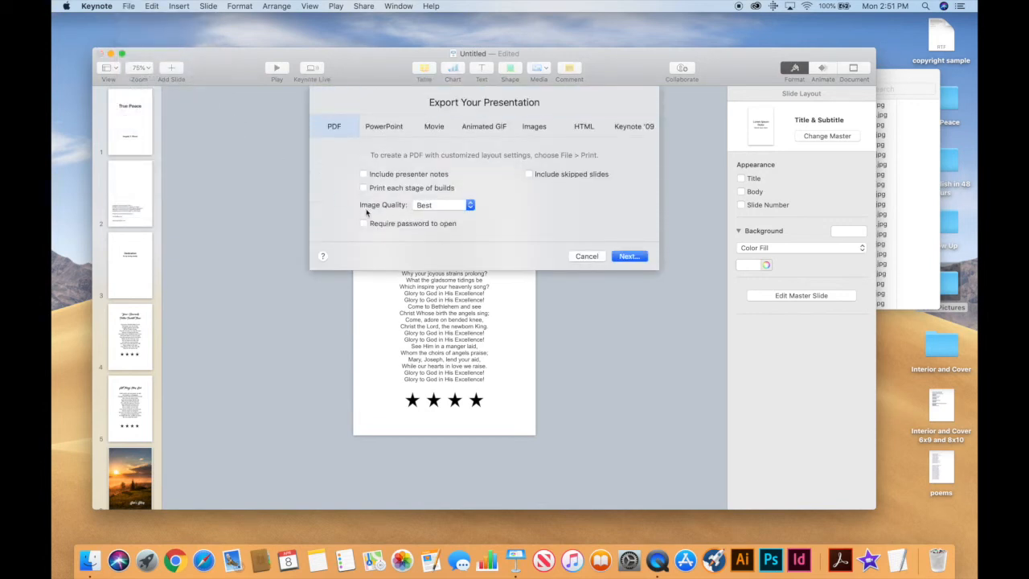
click(470, 205)
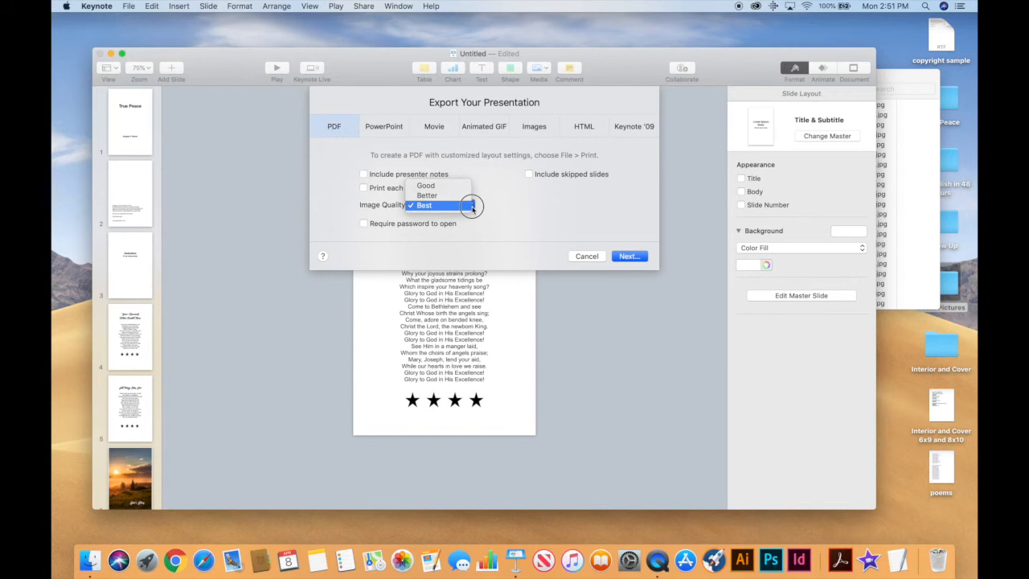
click(471, 206)
click(628, 256)
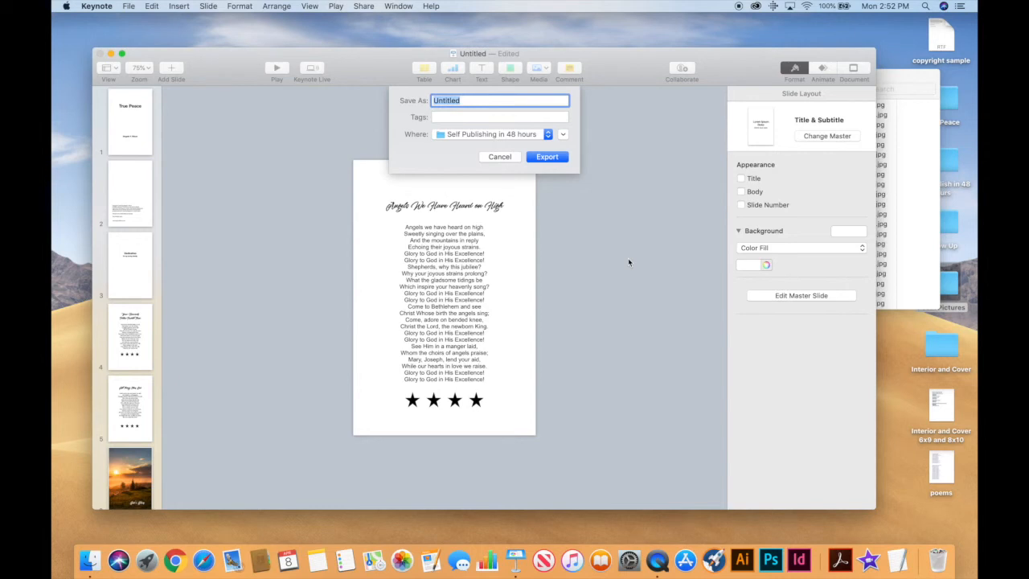
text(S)
click(547, 135)
click(501, 185)
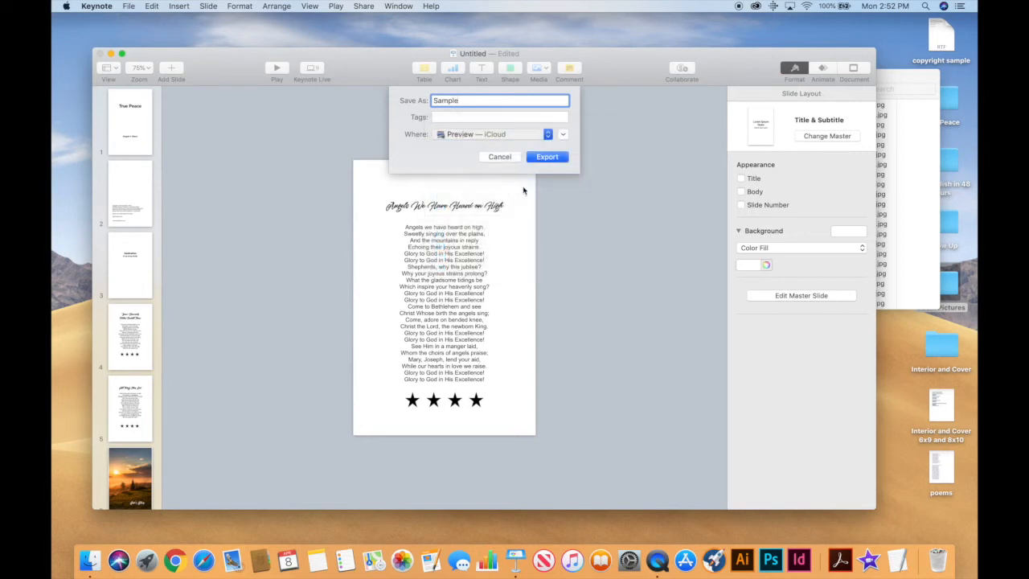
click(551, 157)
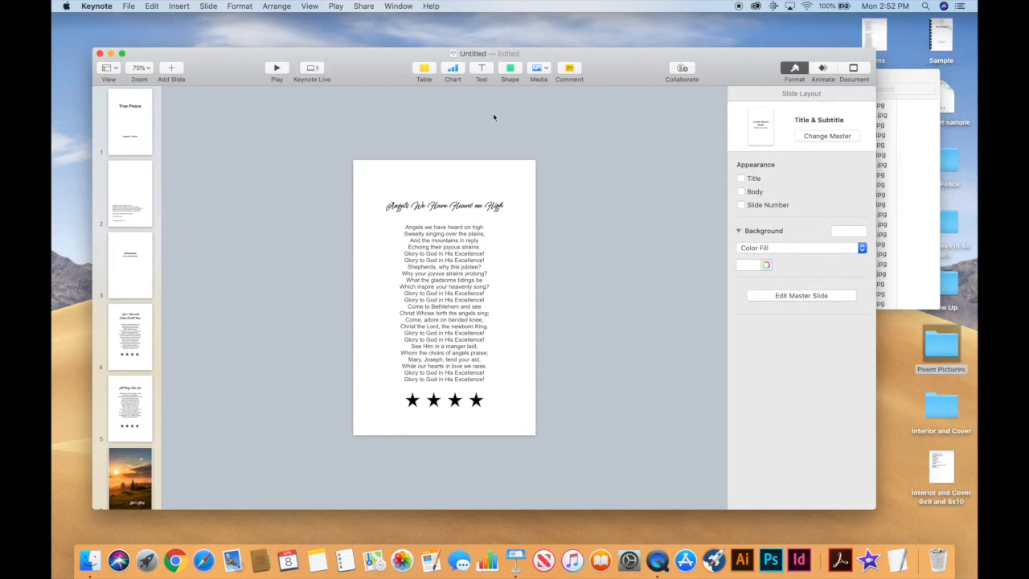
Minimize Keynote, close the Poem Pictures folder, and open Sample.pdf from the desktop in Acrobat.
click(111, 53)
click(616, 75)
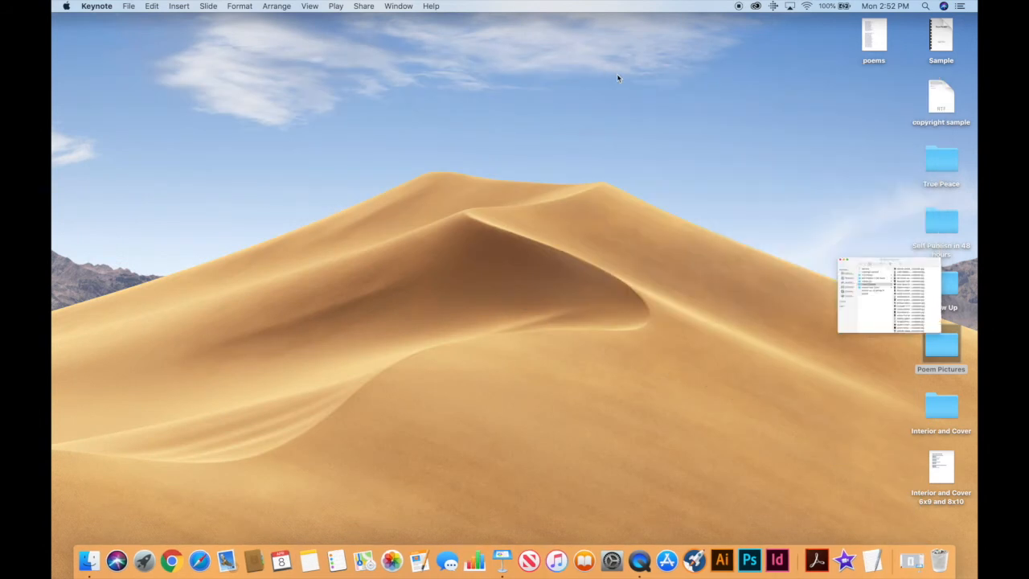
double_click(942, 36)
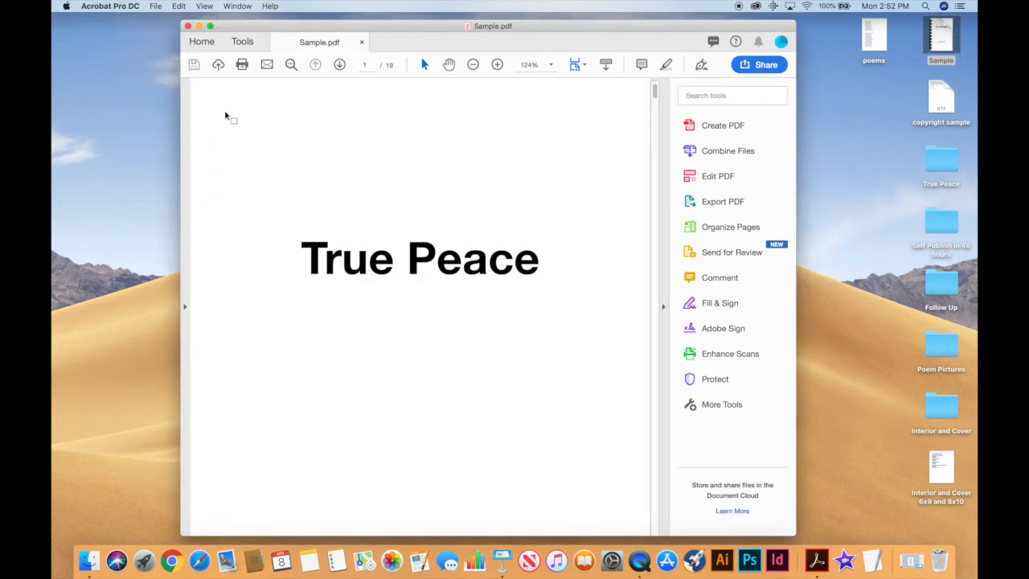
Switch Acrobat to Two Page View and scroll through the spreads to All Things Obey God.
click(204, 6)
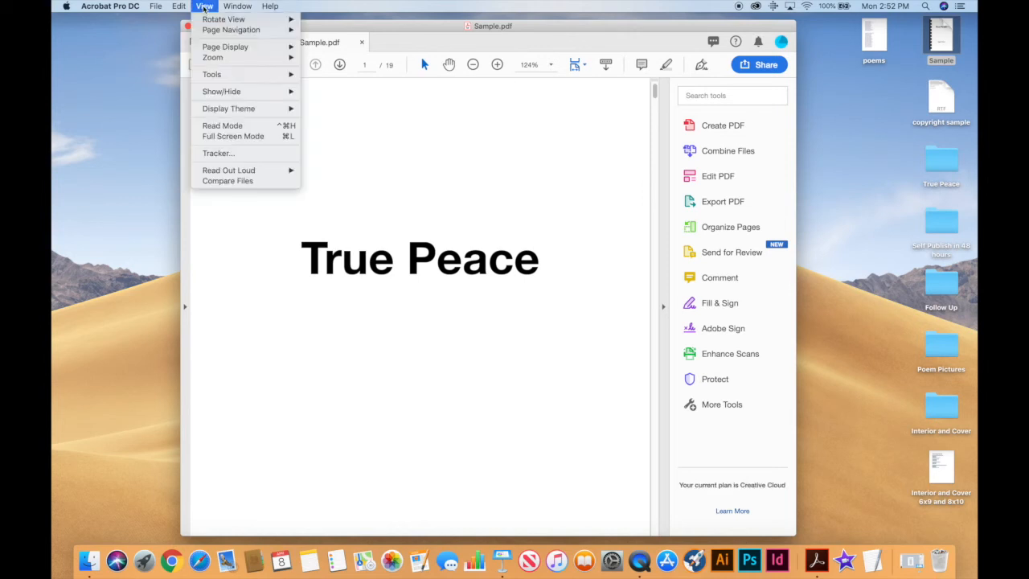
mouse_move(210, 50)
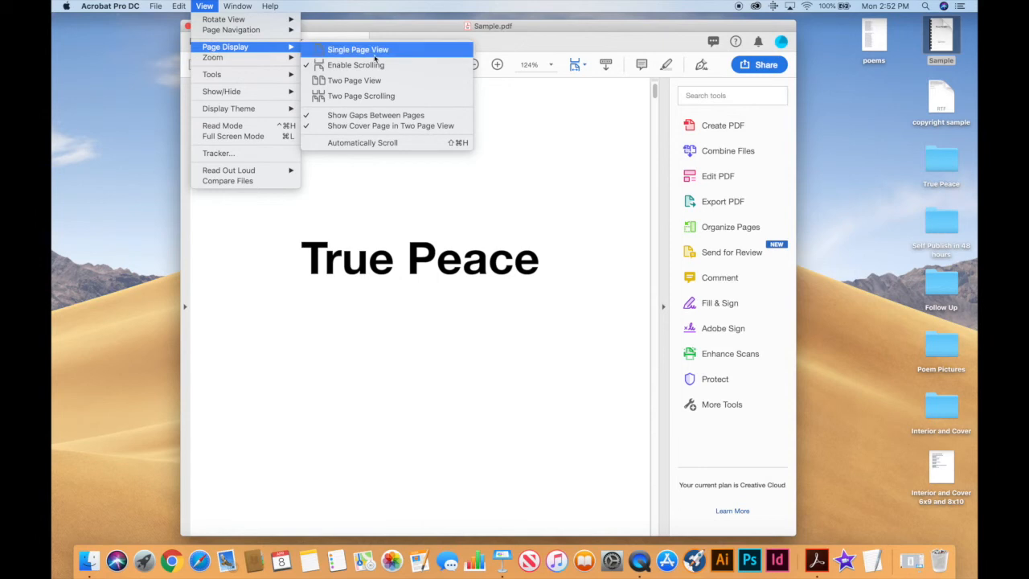
click(381, 81)
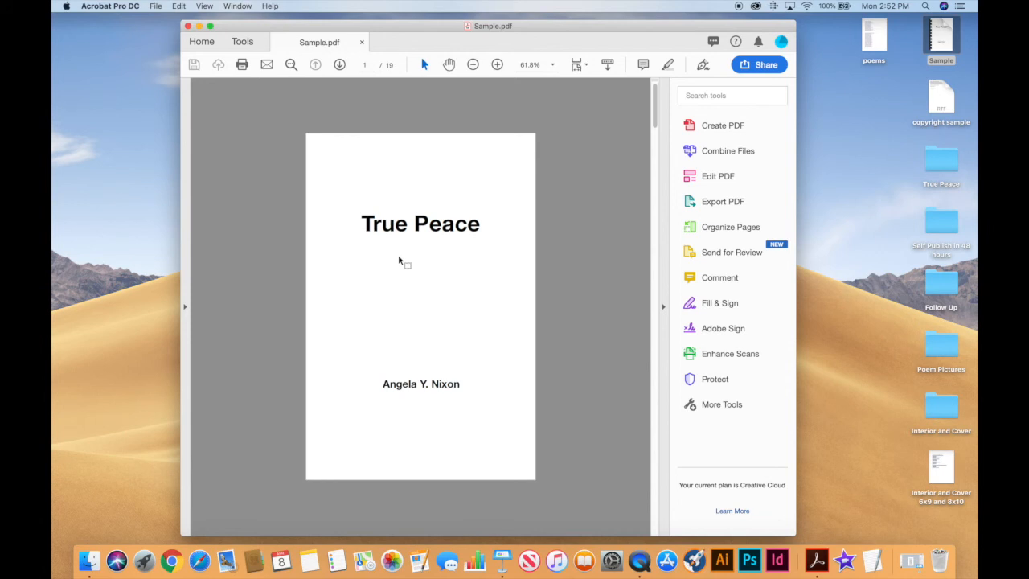
scroll(399, 259, down, 2)
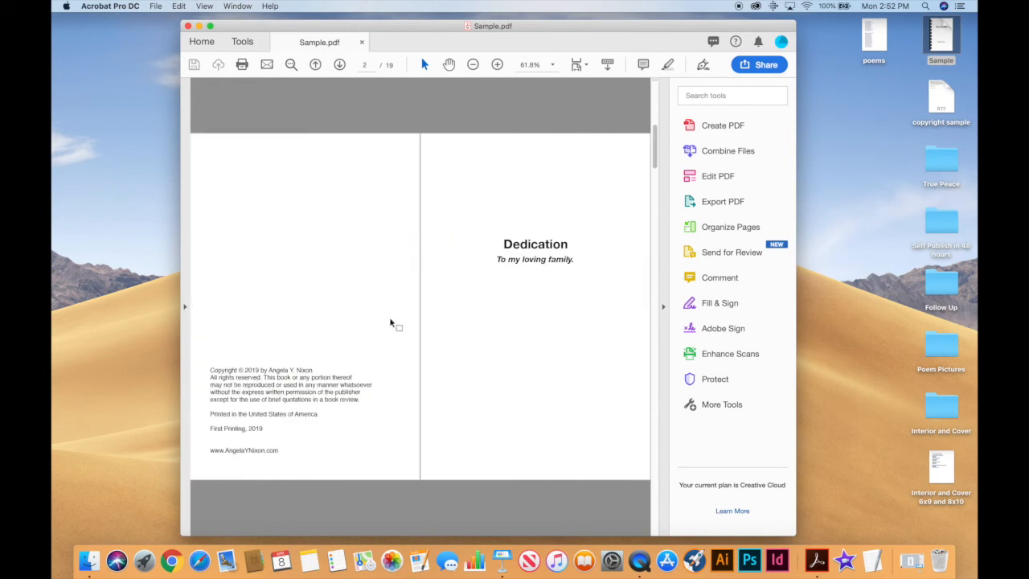
scroll(390, 322, down, 2)
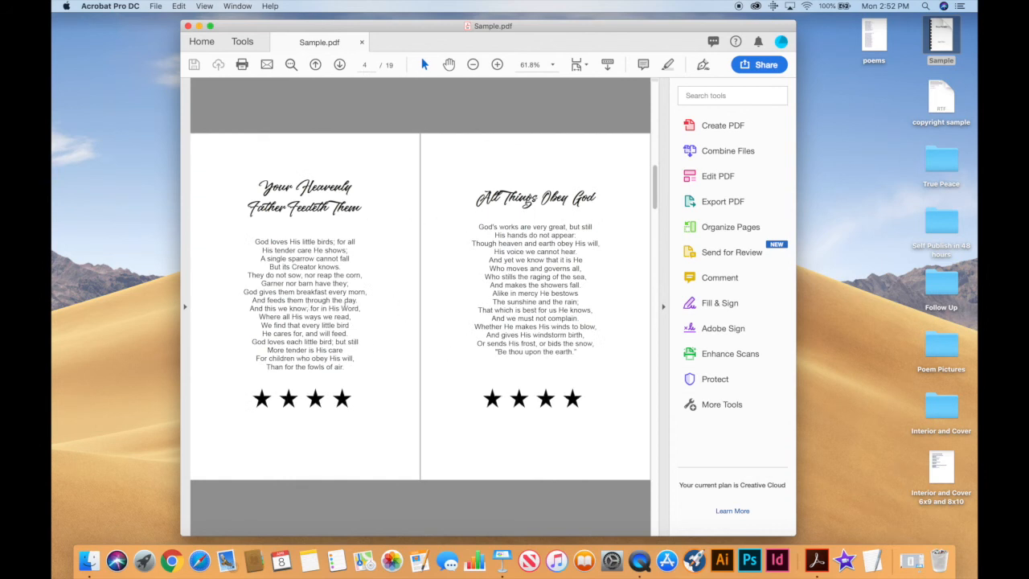
scroll(478, 302, down, 2)
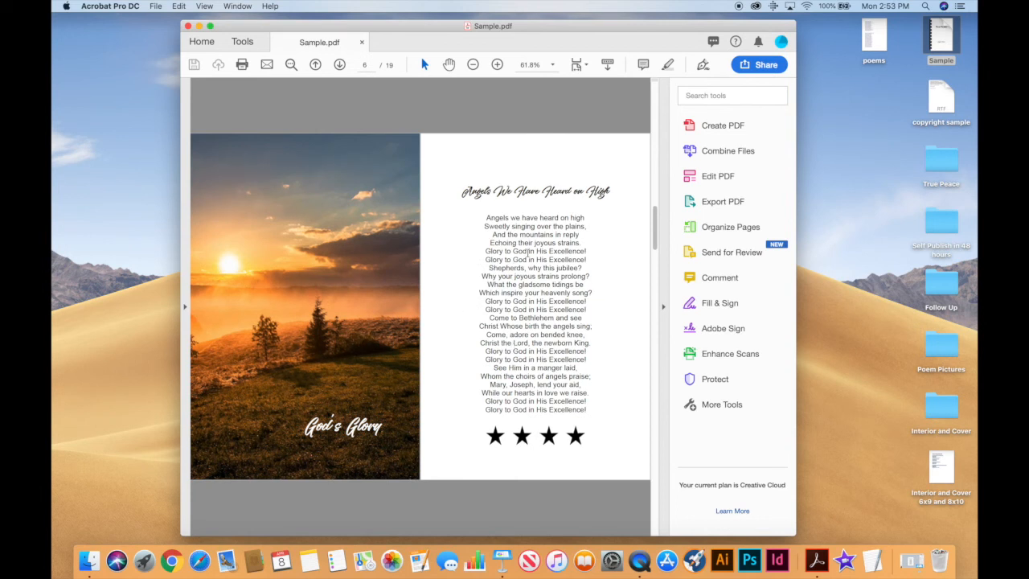
scroll(496, 263, down, 2)
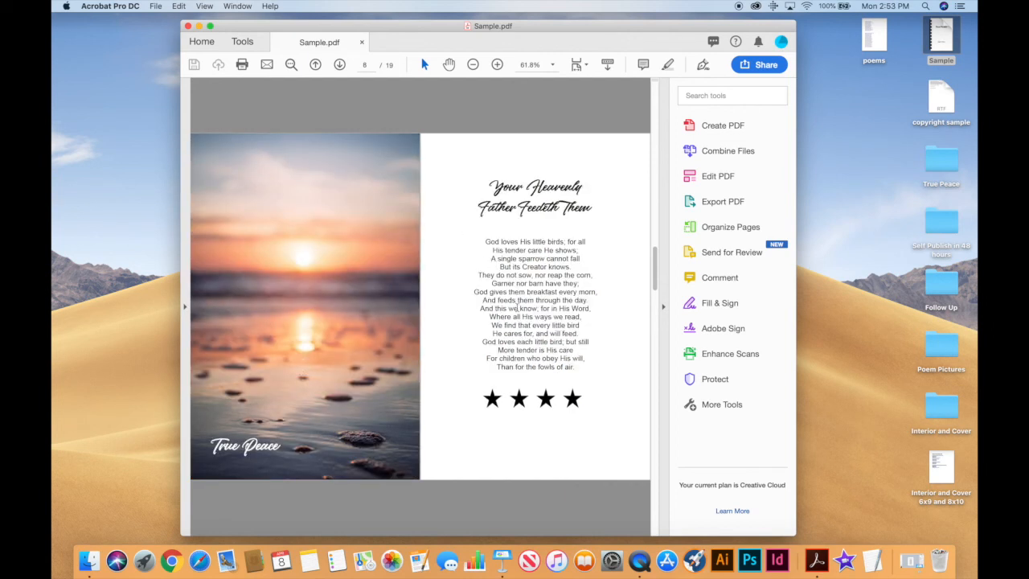
scroll(517, 308, down, 2)
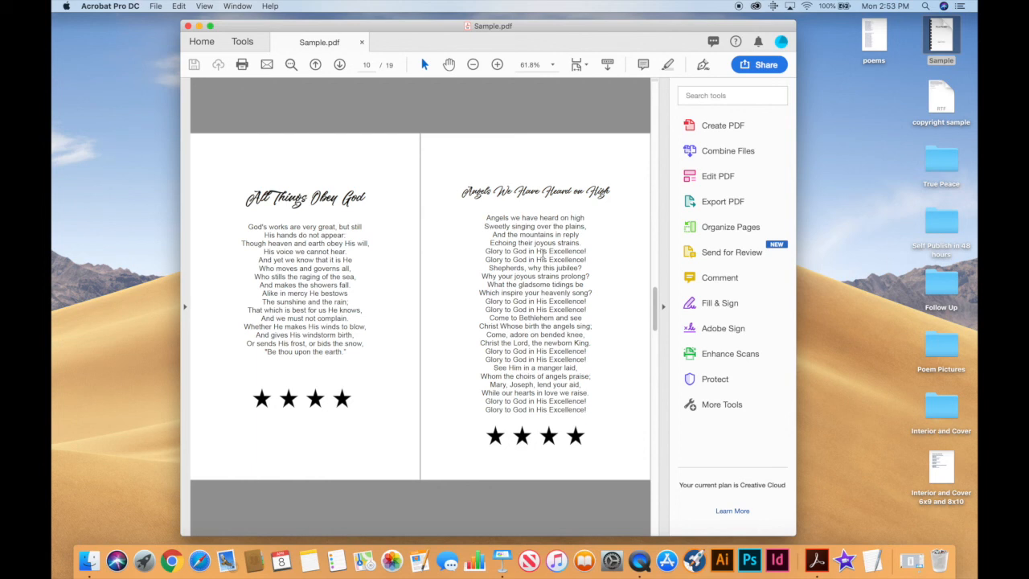